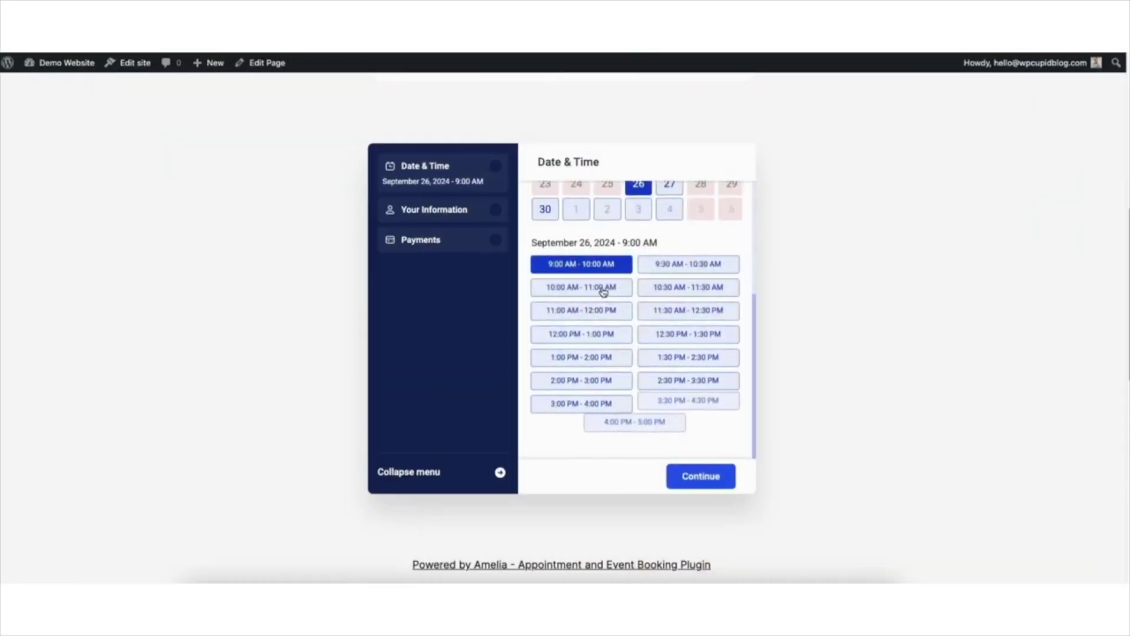
{"action": "left_click", "coordinate": [606, 292]}
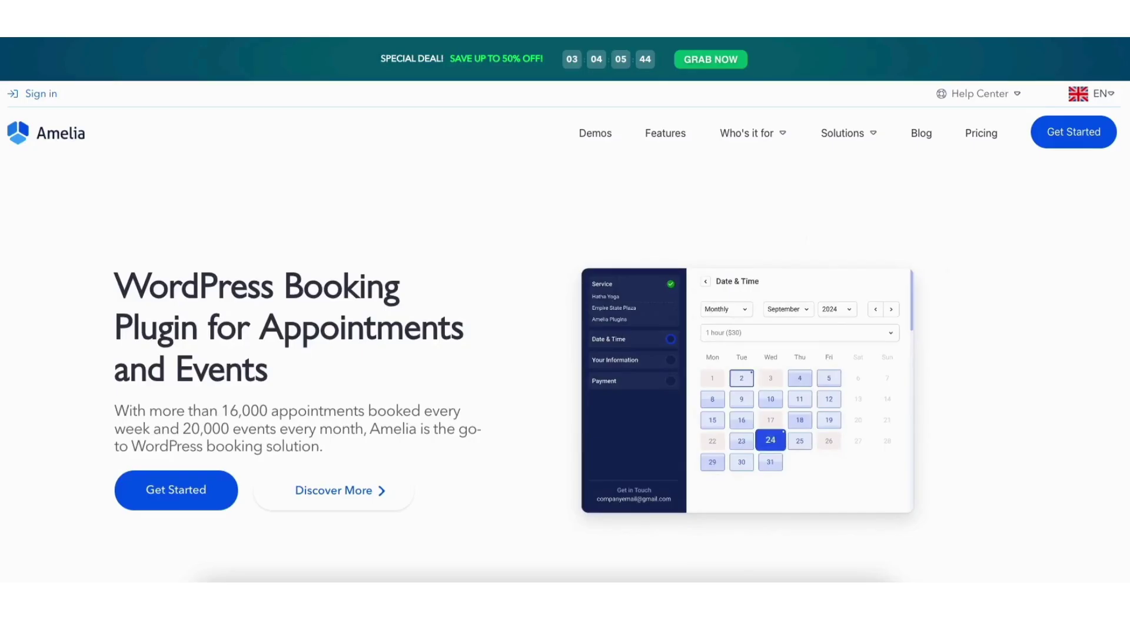
Examine the Amelia booking plugin's home page and its list of popular features on the vendor's website.
{"action": "scroll", "coordinate": [565, 318], "scroll_direction": "down", "scroll_amount": 10}
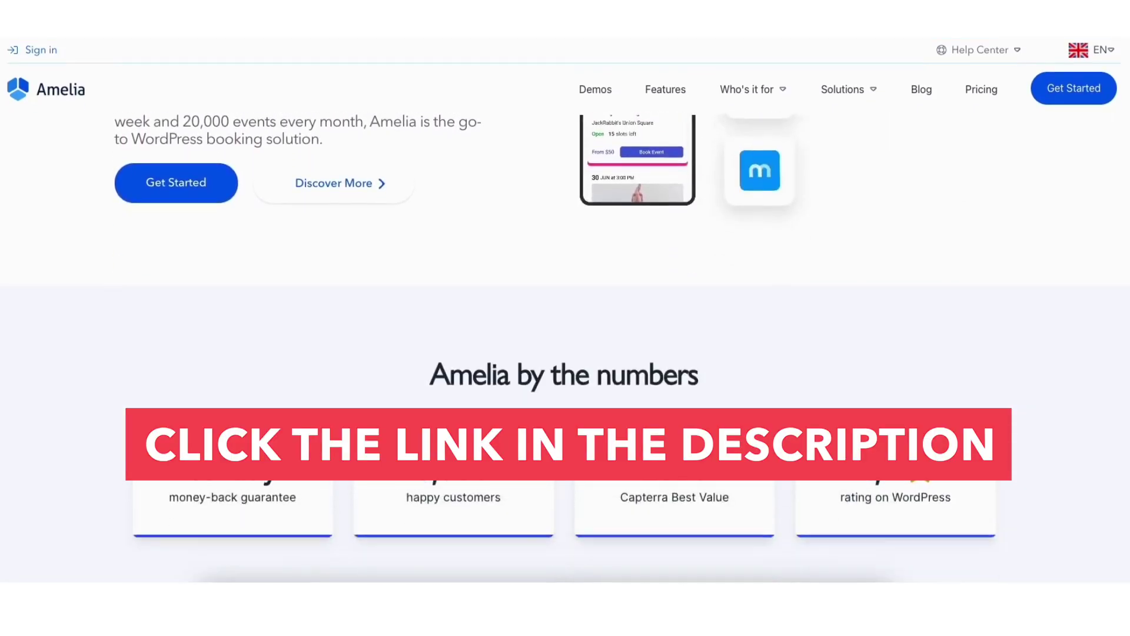
{"action": "scroll", "coordinate": [565, 318], "scroll_direction": "down", "scroll_amount": 5}
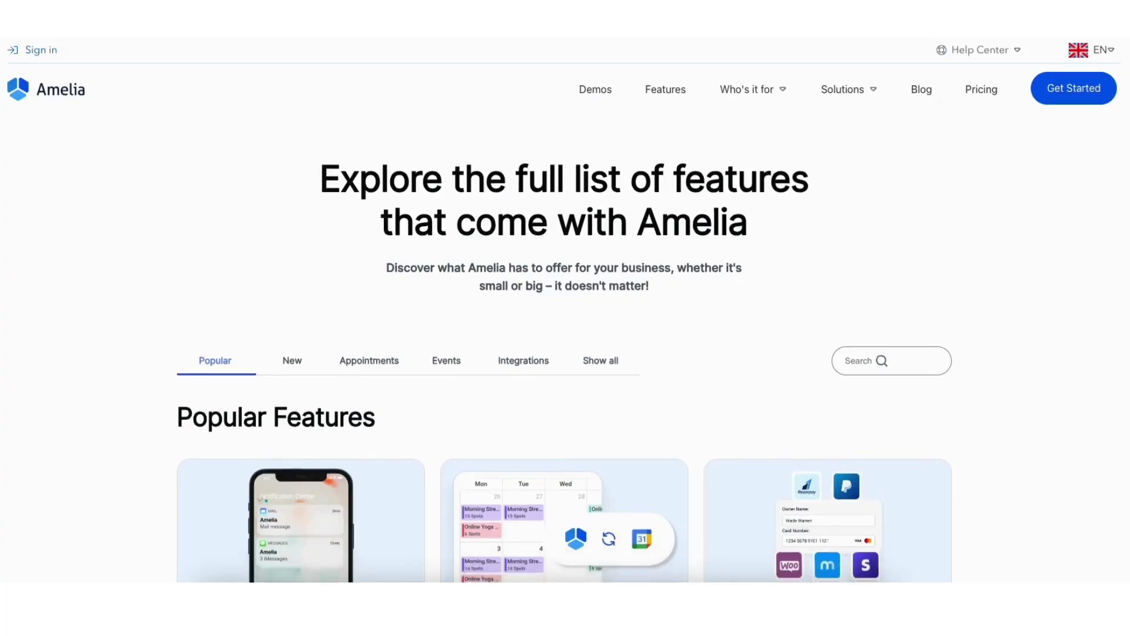
{"action": "scroll", "coordinate": [565, 318], "scroll_direction": "down", "scroll_amount": 8}
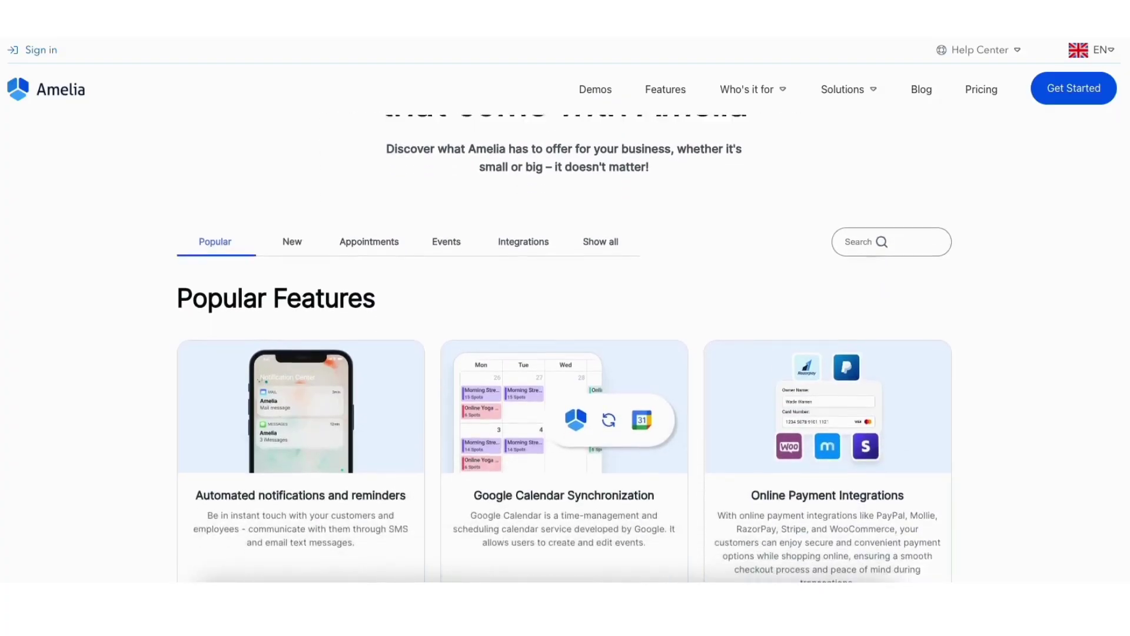
{"action": "scroll", "coordinate": [565, 318], "scroll_direction": "down", "scroll_amount": 8}
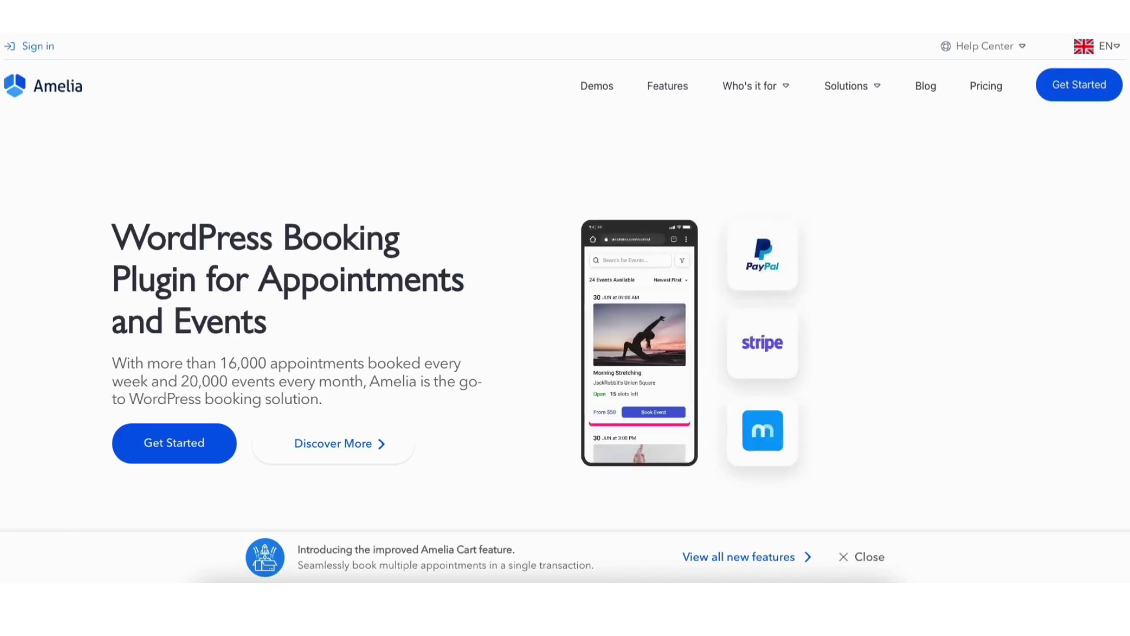
{"action": "scroll", "coordinate": [506, 330], "scroll_direction": "down", "scroll_amount": 2}
{"action": "scroll", "coordinate": [556, 321], "scroll_direction": "down", "scroll_amount": 10}
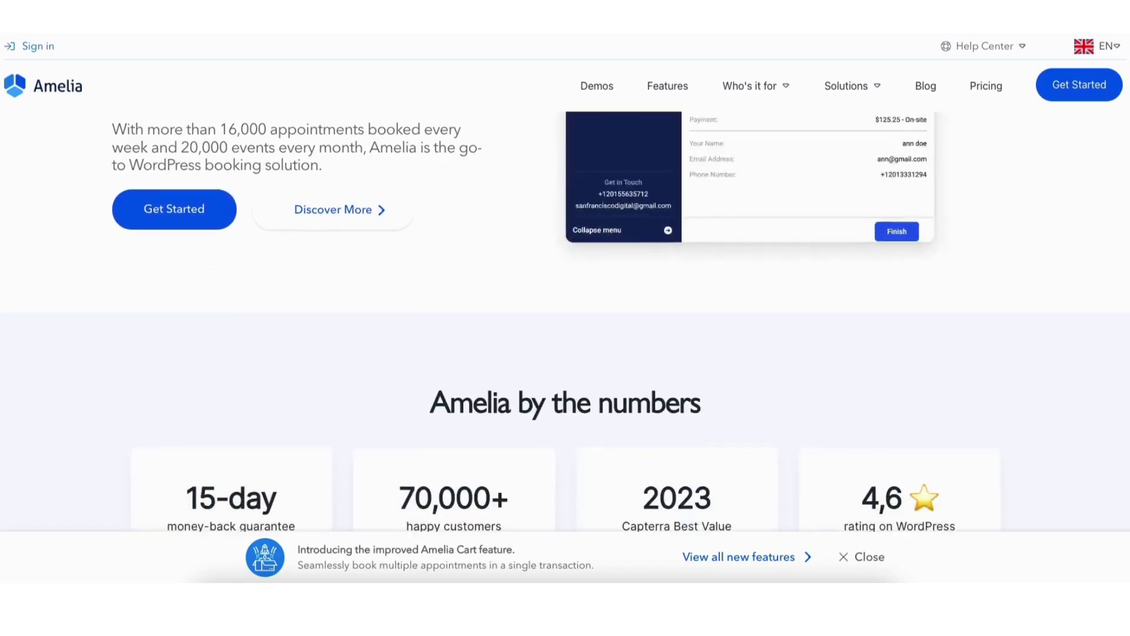
{"action": "scroll", "coordinate": [566, 321], "scroll_direction": "down", "scroll_amount": 7}
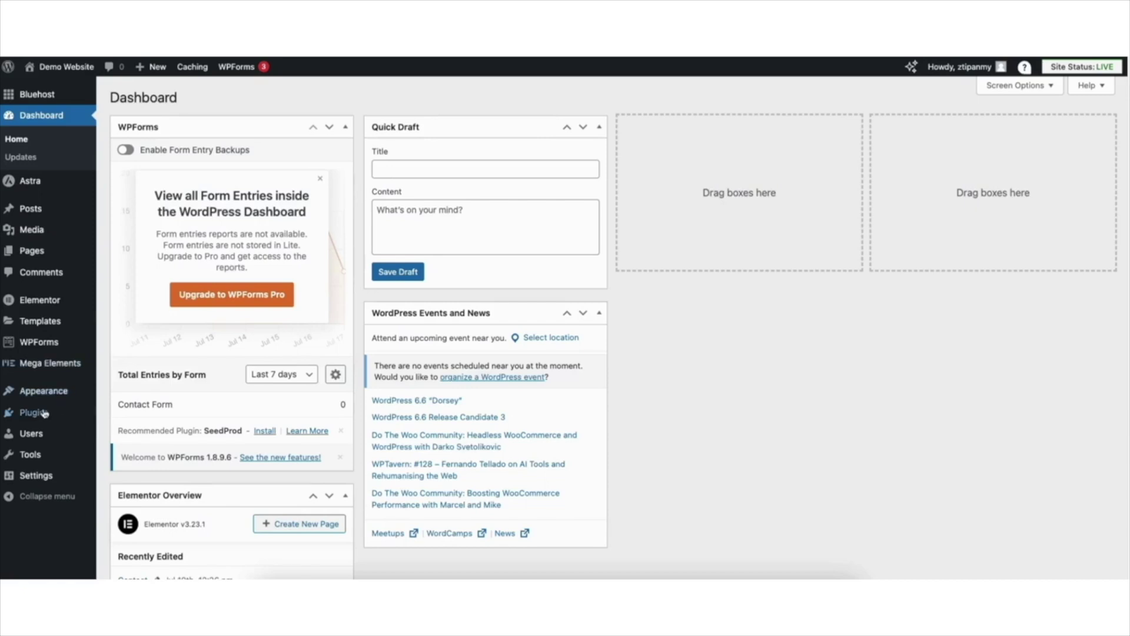
Find the "Booking for Appointments and Events Calendar – Amelia" plugin by searching for "amelia", then install and activate it on the WordPress site.
{"action": "mouse_move", "coordinate": [41, 413]}
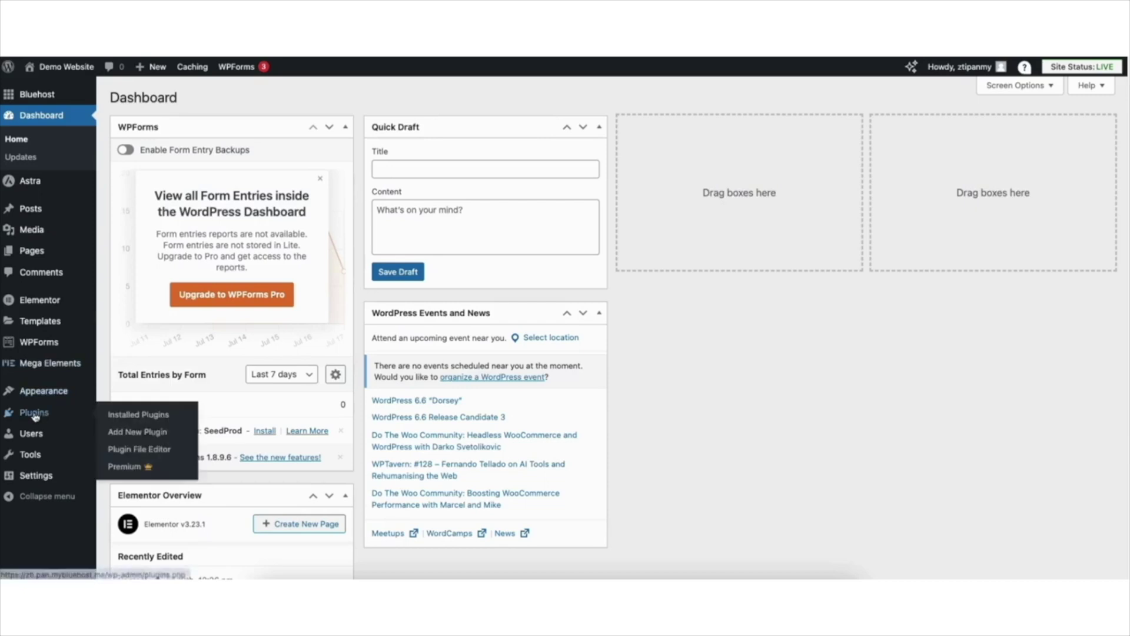
{"action": "left_click", "coordinate": [144, 437]}
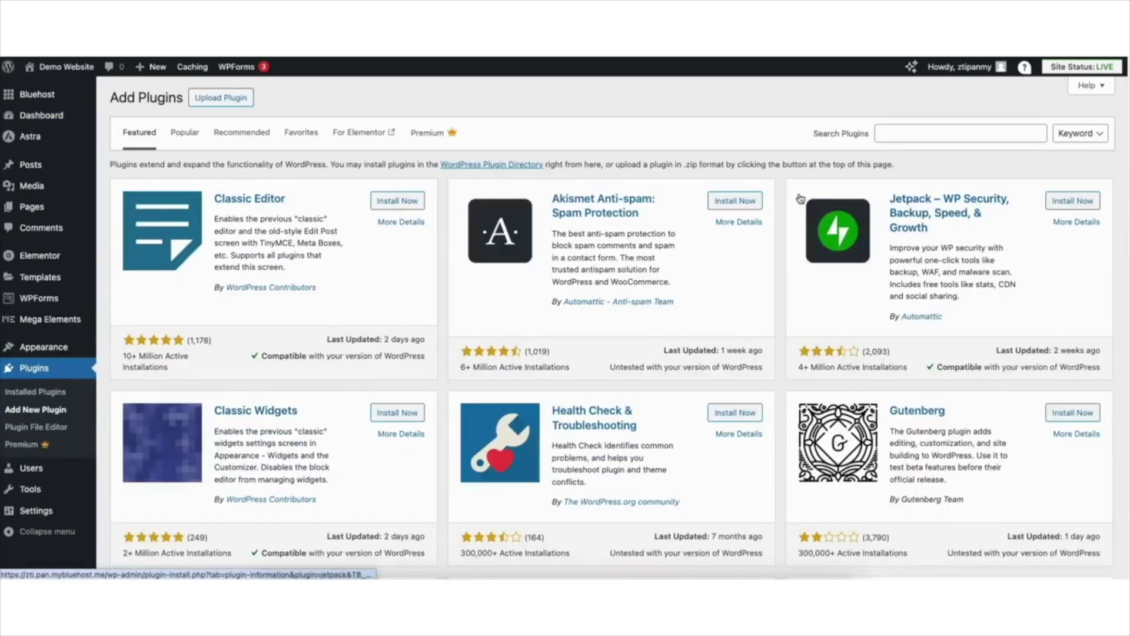
{"action": "left_click", "coordinate": [905, 134]}
{"action": "type", "text": "amelia"}
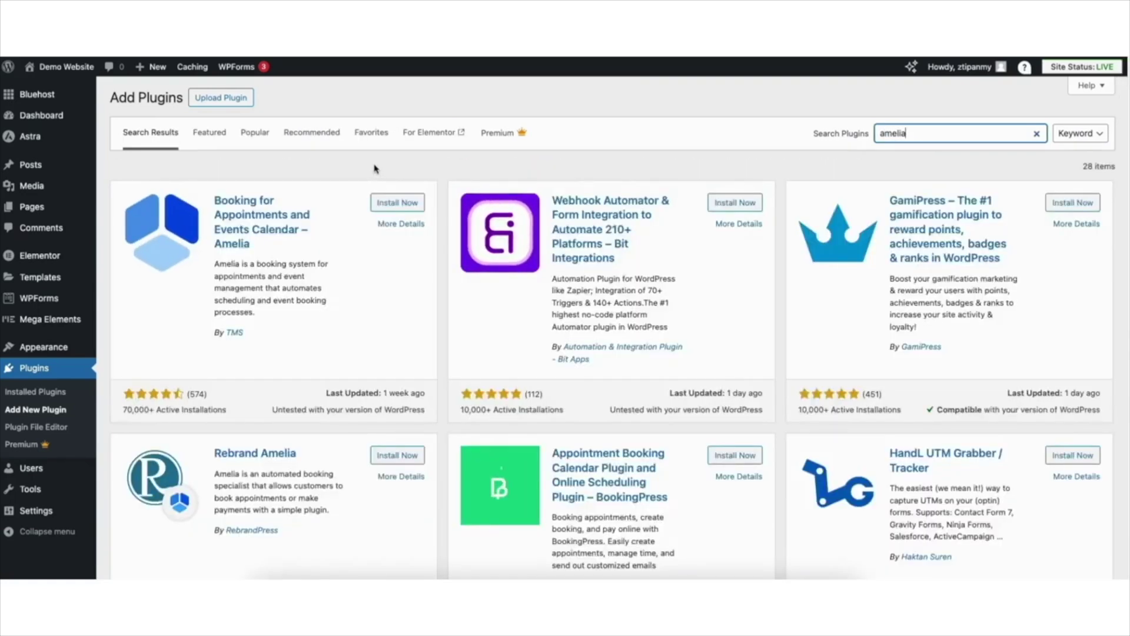
{"action": "left_click", "coordinate": [384, 204]}
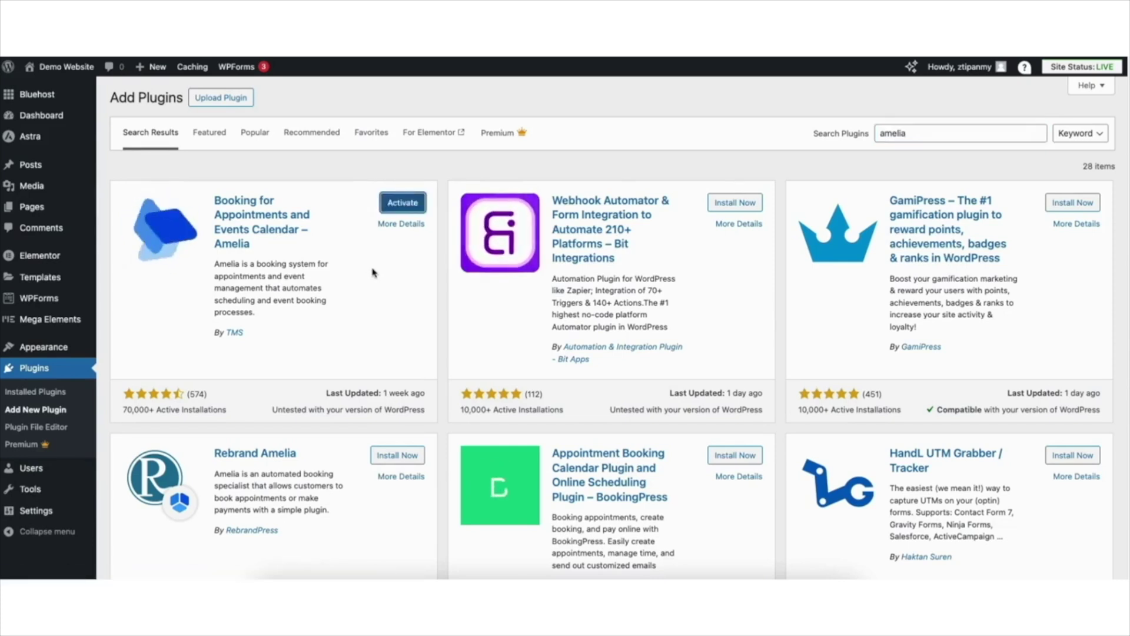
{"action": "left_click", "coordinate": [388, 209]}
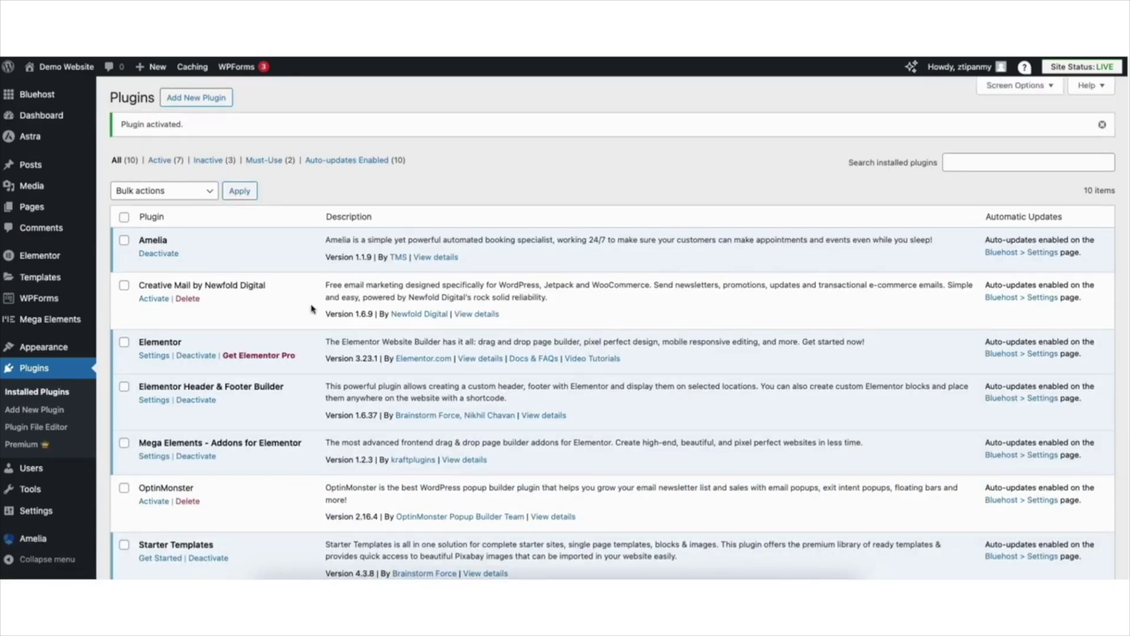
Open the company settings in Amelia's plugin settings and save them.
{"action": "mouse_move", "coordinate": [35, 540]}
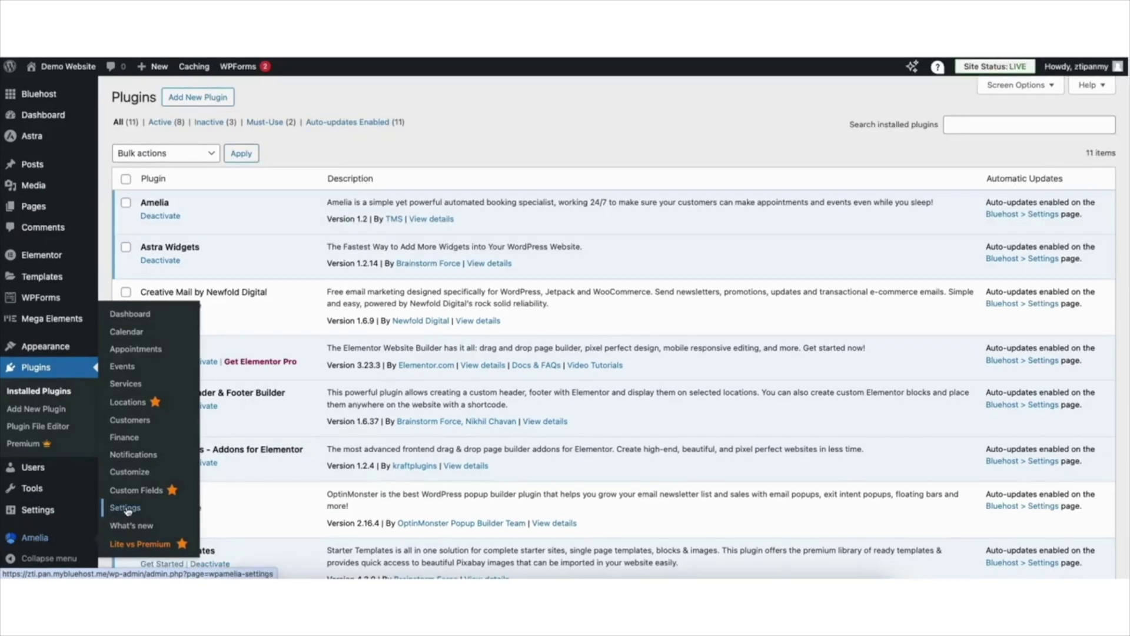
{"action": "left_click", "coordinate": [126, 508]}
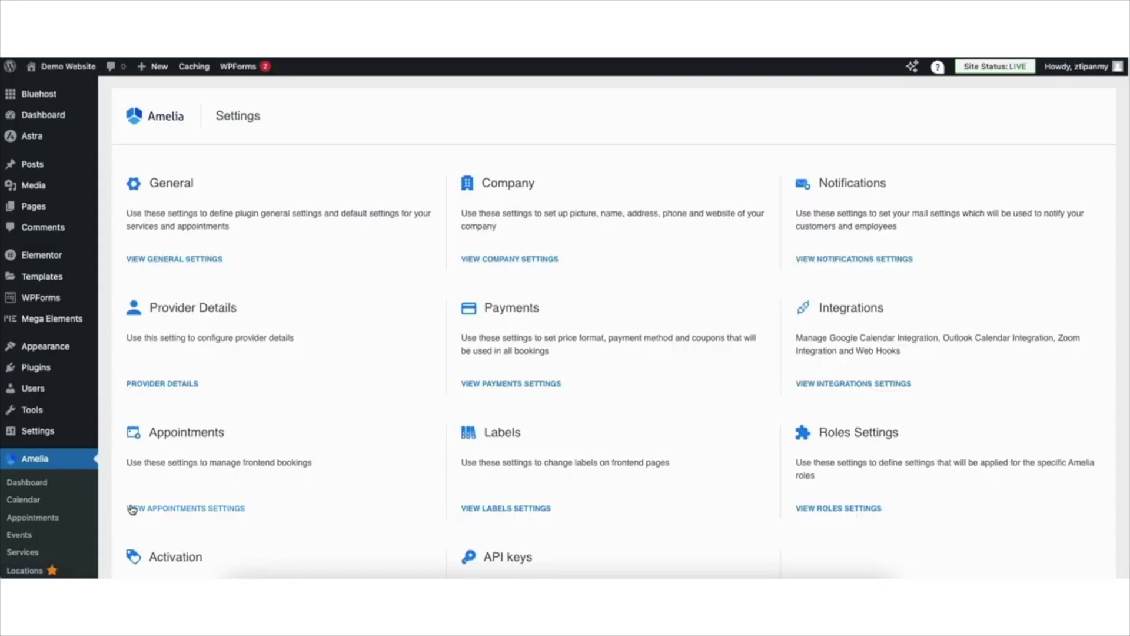
{"action": "left_click", "coordinate": [509, 261]}
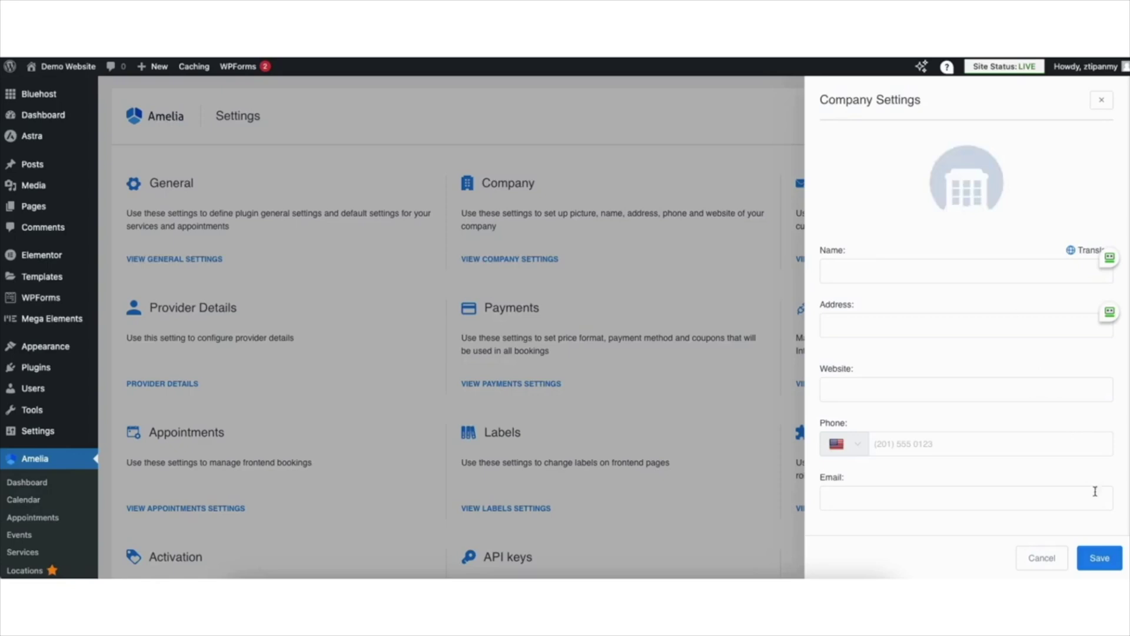
{"action": "left_click", "coordinate": [1100, 563]}
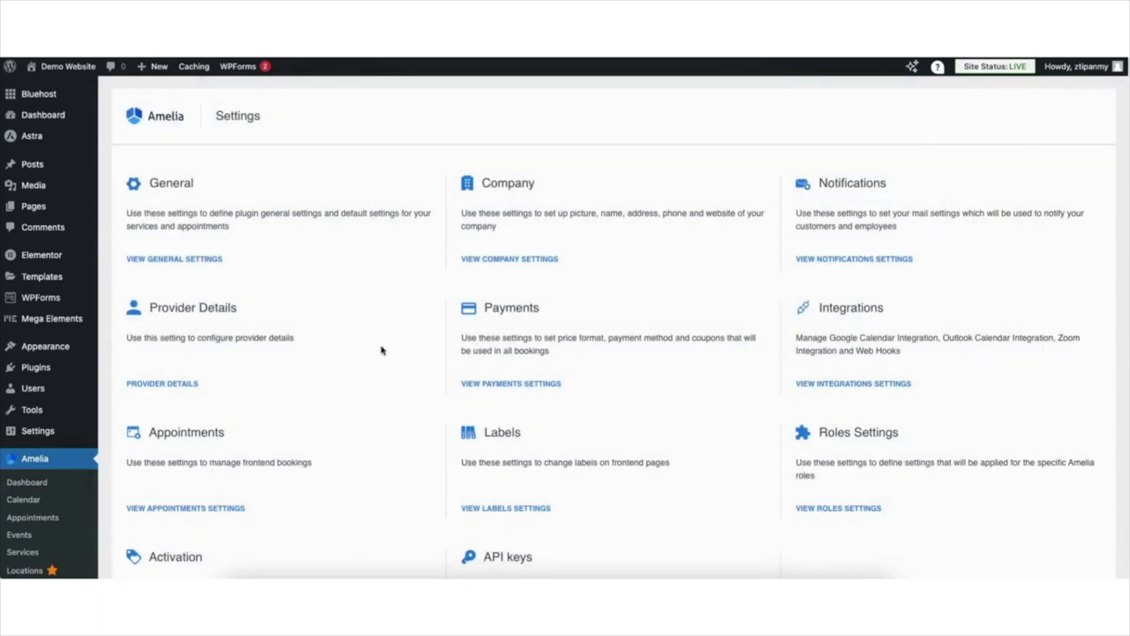
Open Amelia's notification settings and review the redirect URL options for customers and employees.
{"action": "left_click", "coordinate": [861, 260]}
{"action": "left_click", "coordinate": [854, 214]}
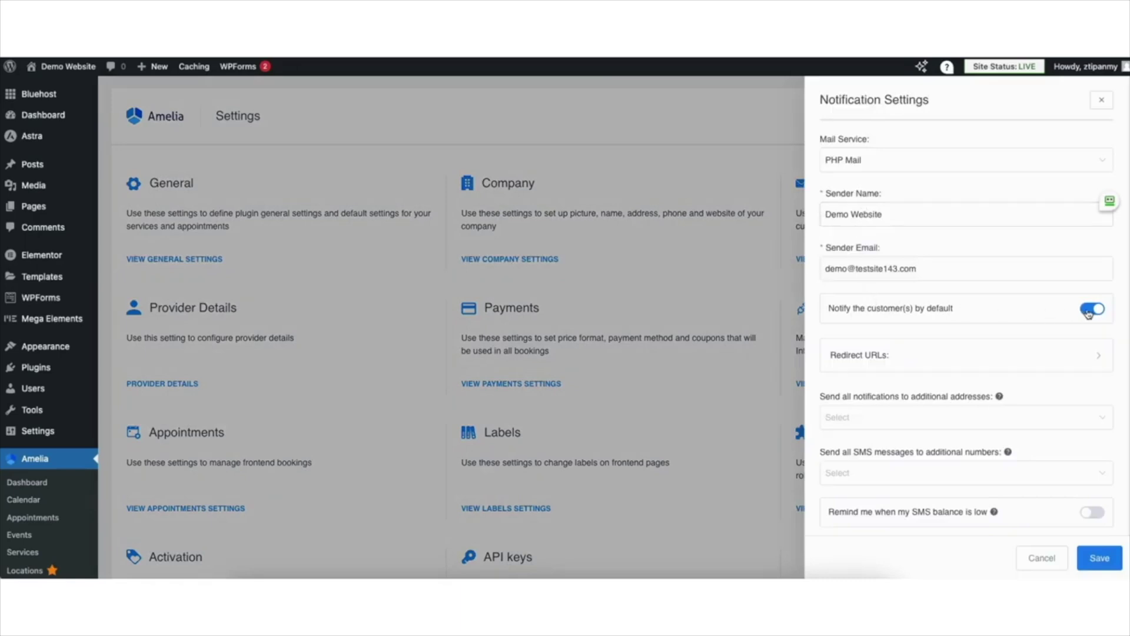
{"action": "left_click", "coordinate": [879, 358]}
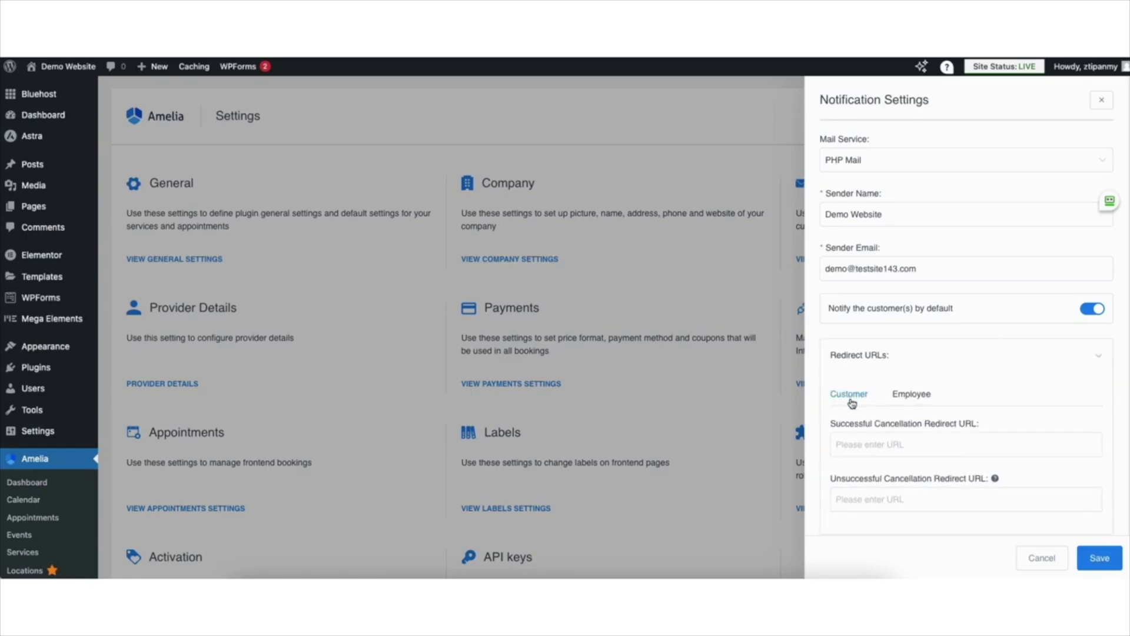
{"action": "left_click", "coordinate": [908, 362]}
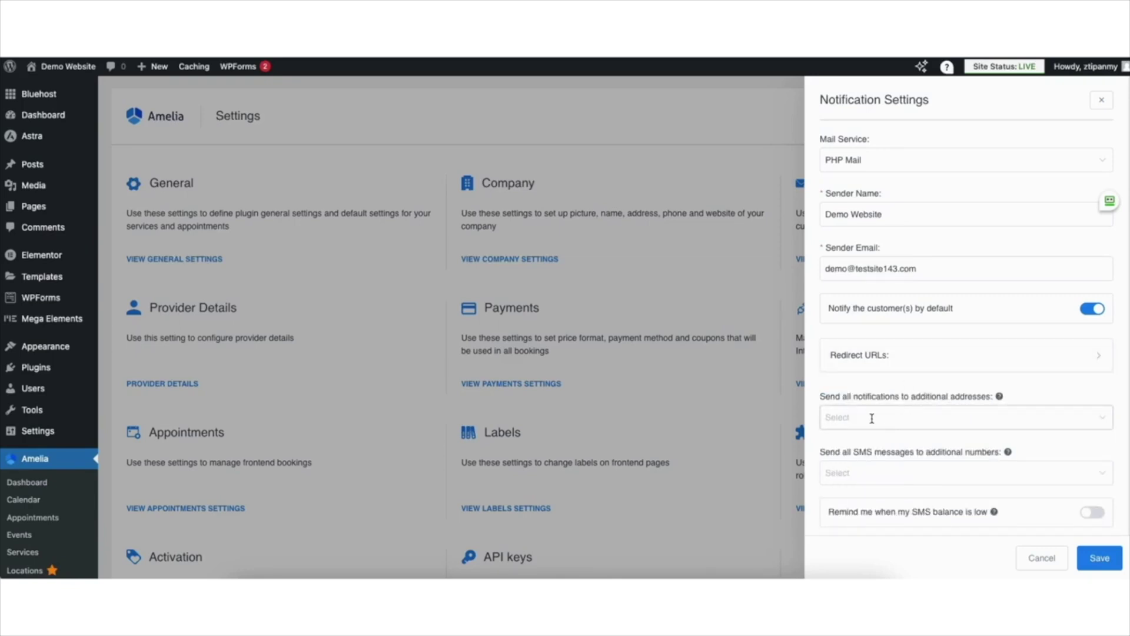
Copy the sender's e-mail into the additional addresses that receive all notifications, and save the notification settings.
{"action": "left_click_drag", "start_coordinate": [826, 269], "coordinate": [938, 270]}
{"action": "key", "text": "ctrl+c"}
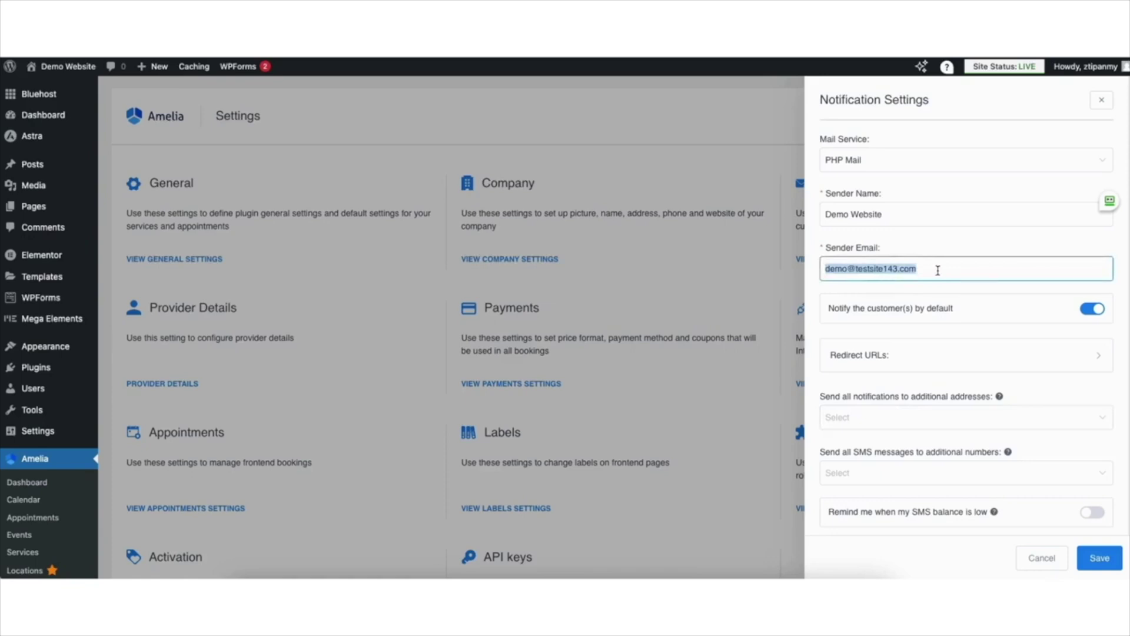
{"action": "left_click", "coordinate": [855, 414]}
{"action": "key", "text": "ctrl+v"}
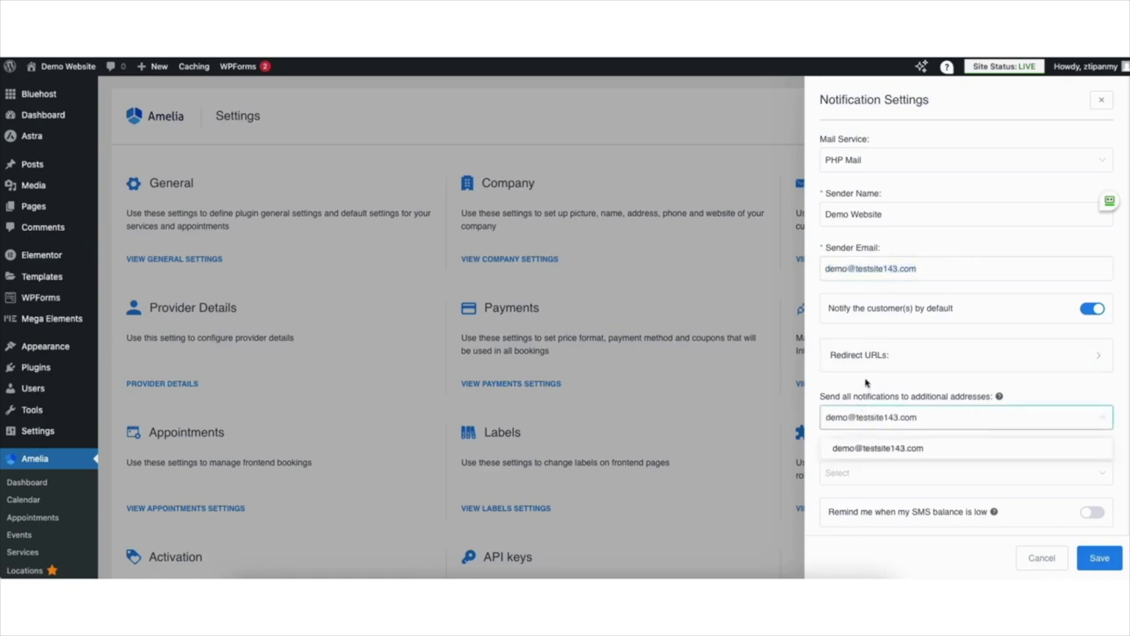
{"action": "left_click", "coordinate": [867, 450]}
{"action": "left_click", "coordinate": [871, 383]}
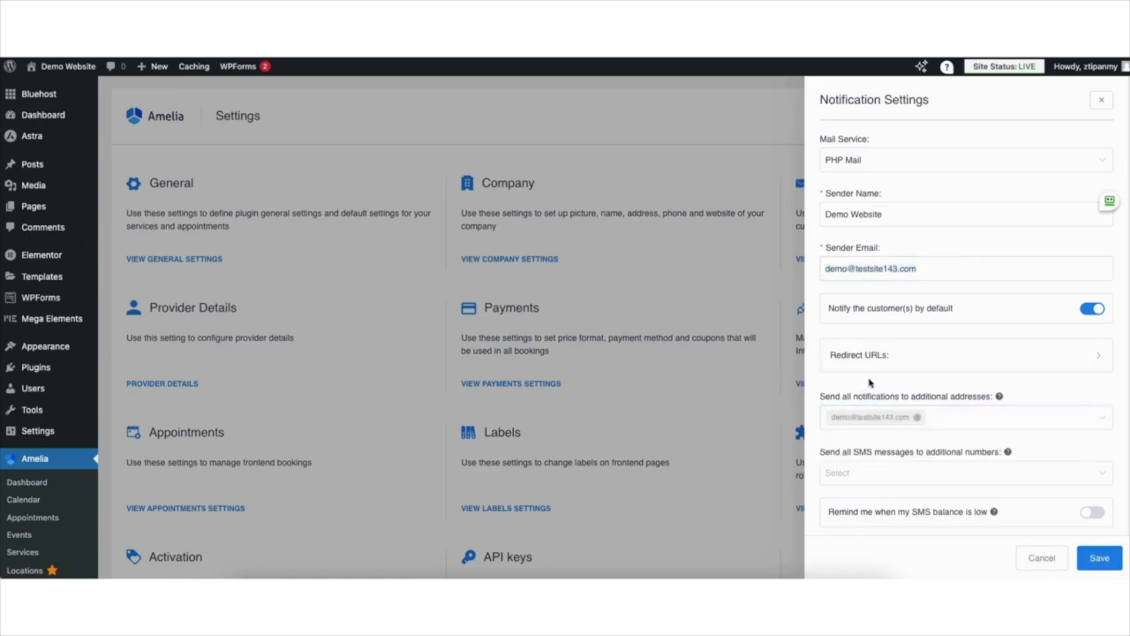
{"action": "left_click", "coordinate": [1098, 559]}
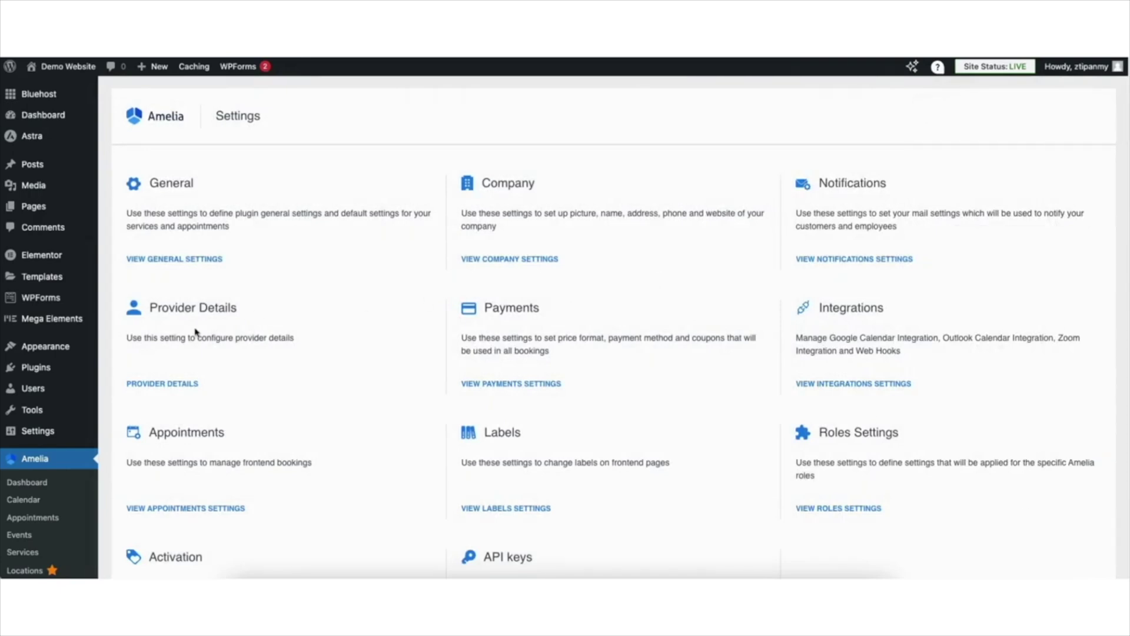
Open Monday's work hours in the provider settings and save that period.
{"action": "left_click", "coordinate": [171, 384]}
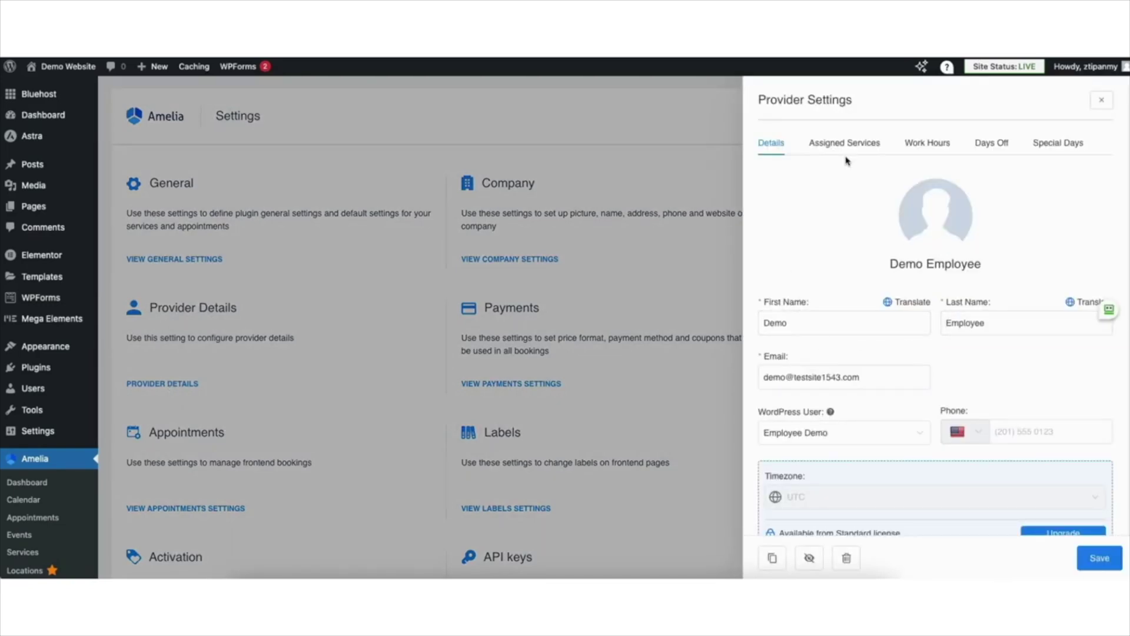
{"action": "left_click", "coordinate": [925, 147]}
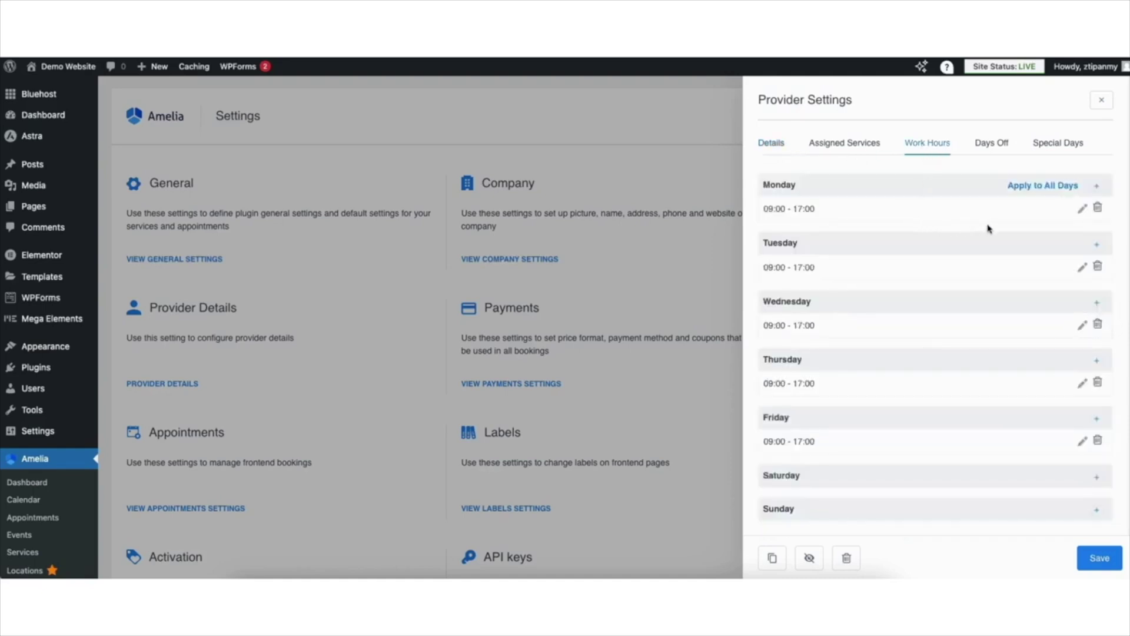
{"action": "left_click", "coordinate": [1082, 209]}
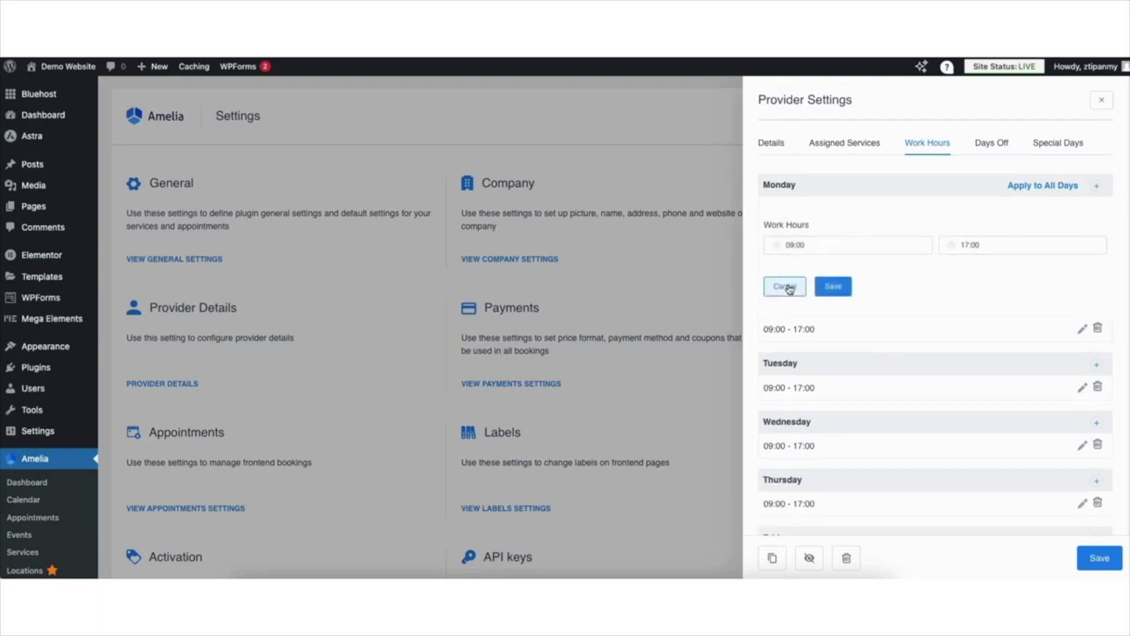
{"action": "left_click", "coordinate": [835, 286]}
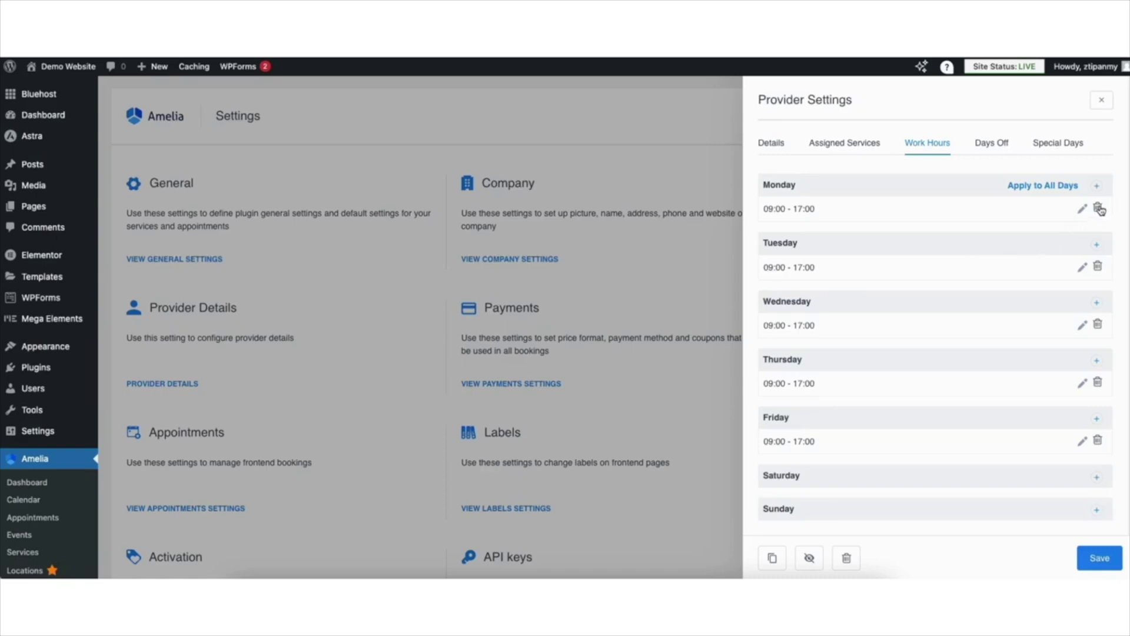
Review the provider's forms for adding days off and special days, the assigned services, and the provider's details.
{"action": "left_click", "coordinate": [984, 149]}
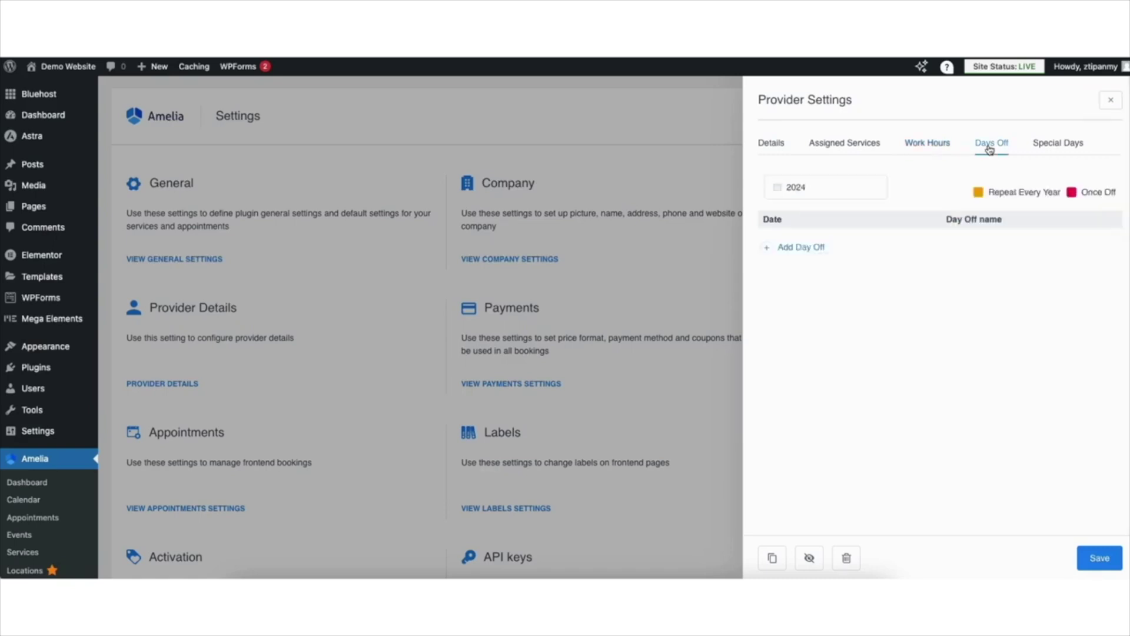
{"action": "left_click", "coordinate": [802, 247]}
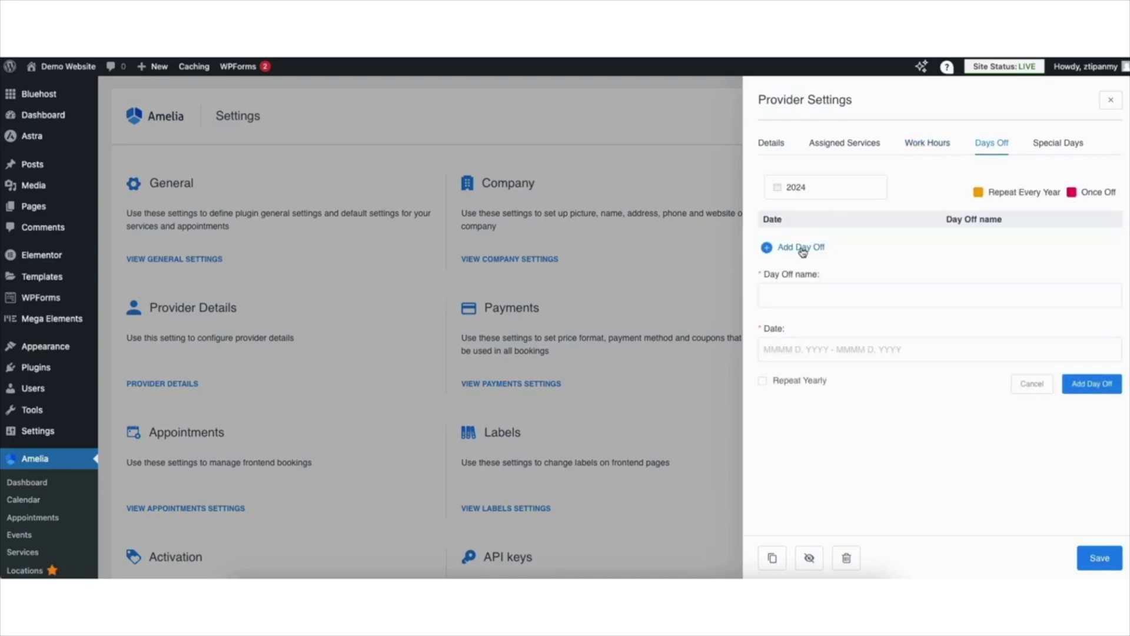
{"action": "left_click", "coordinate": [1031, 385]}
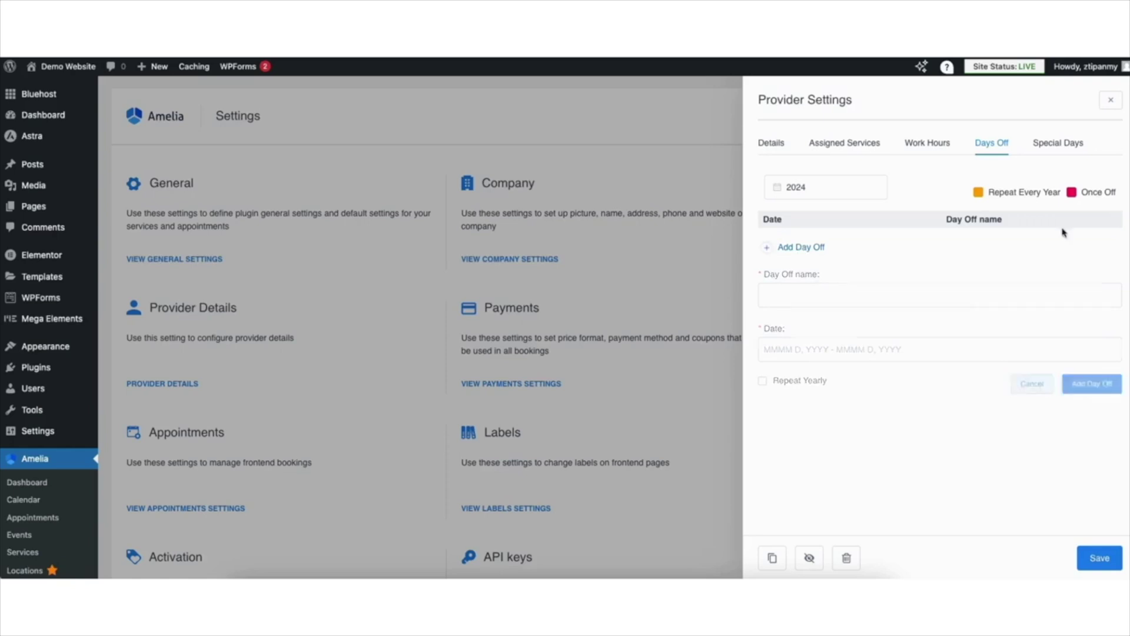
{"action": "left_click", "coordinate": [1051, 153]}
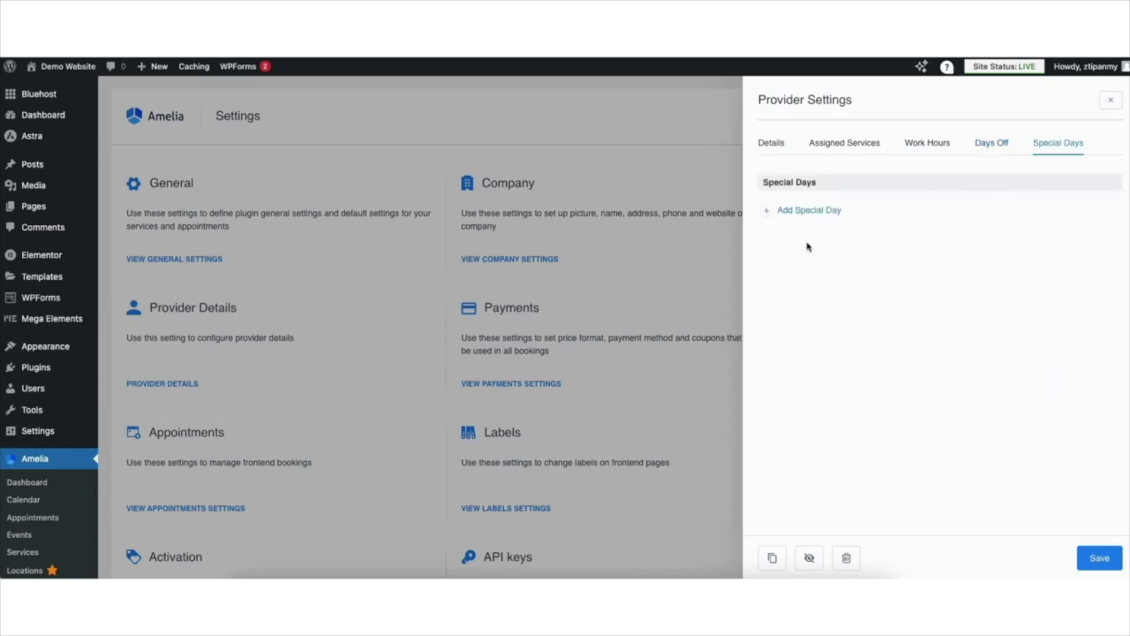
{"action": "left_click", "coordinate": [797, 213]}
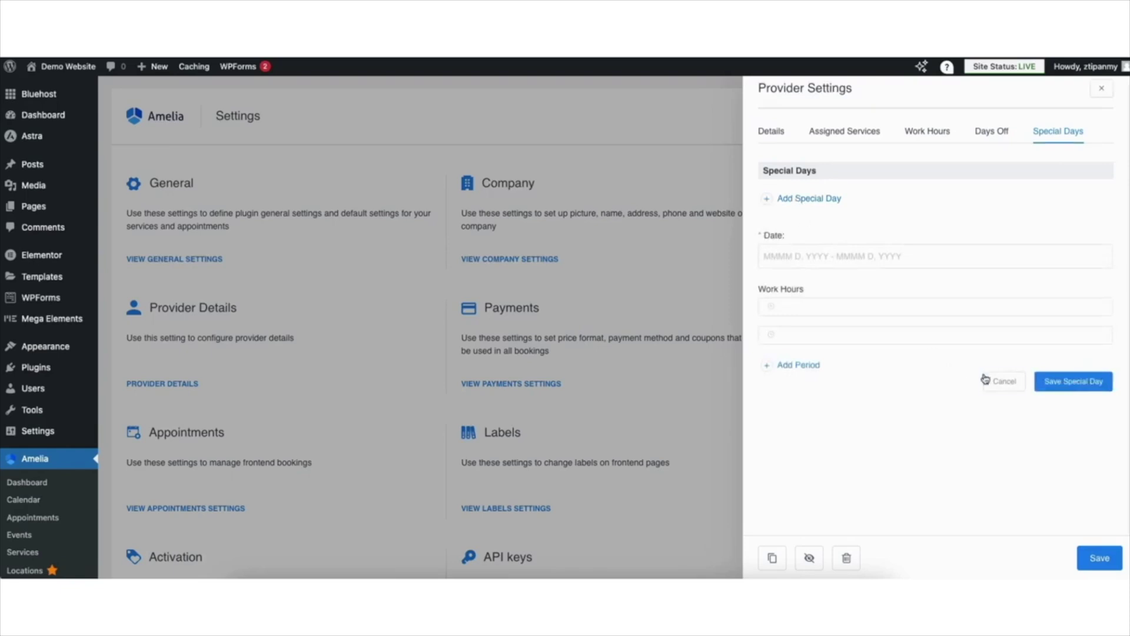
{"action": "left_click", "coordinate": [1007, 383]}
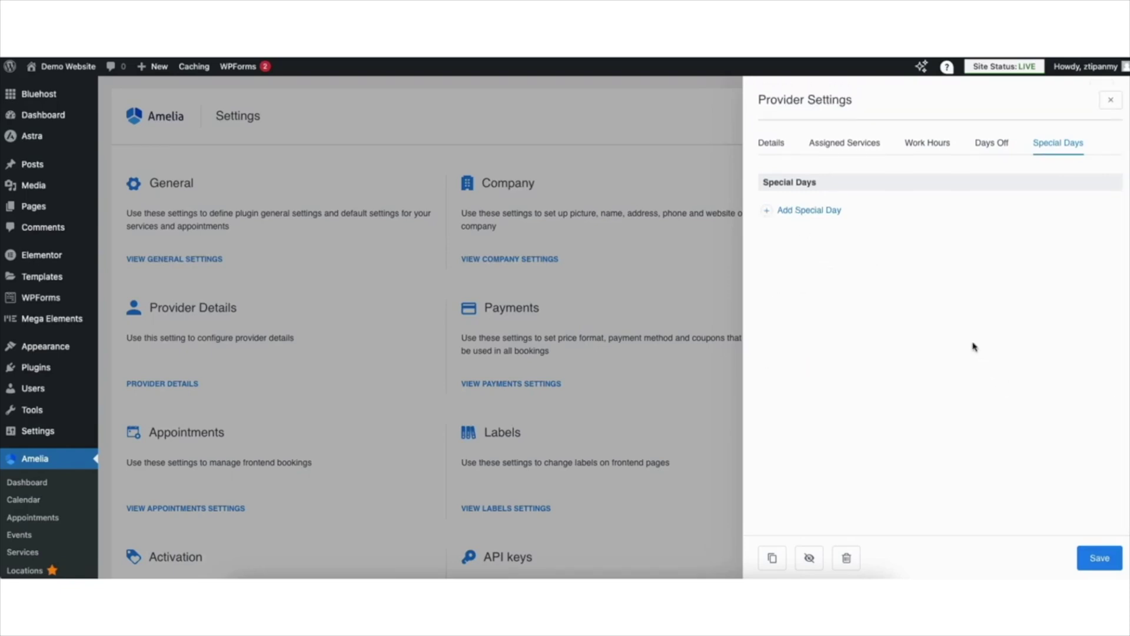
{"action": "left_click", "coordinate": [842, 132]}
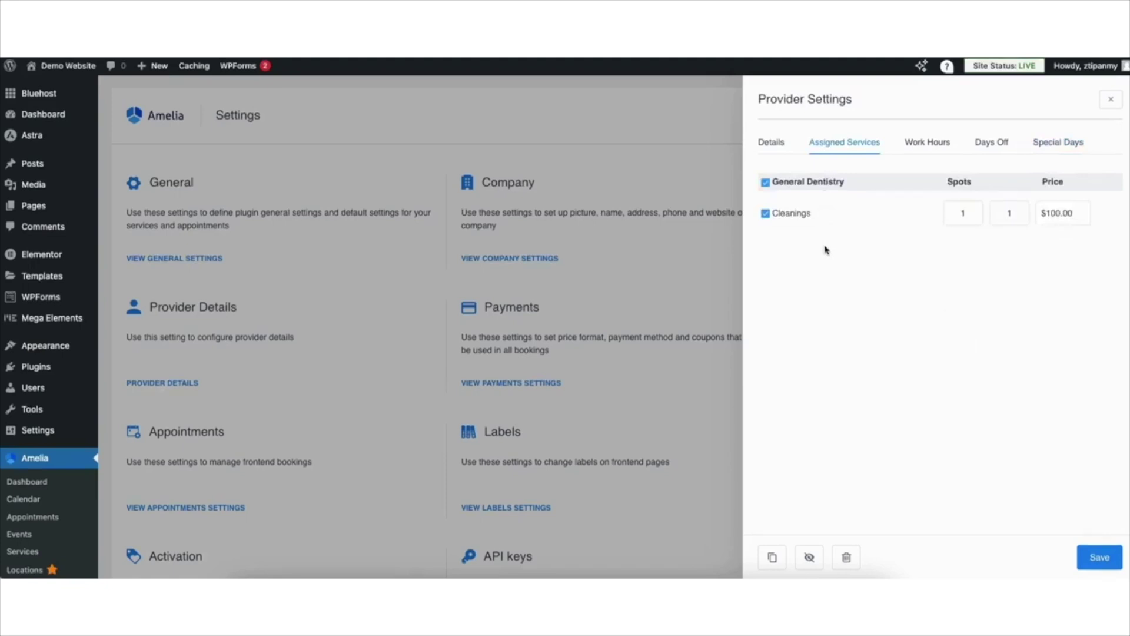
{"action": "left_click", "coordinate": [772, 144]}
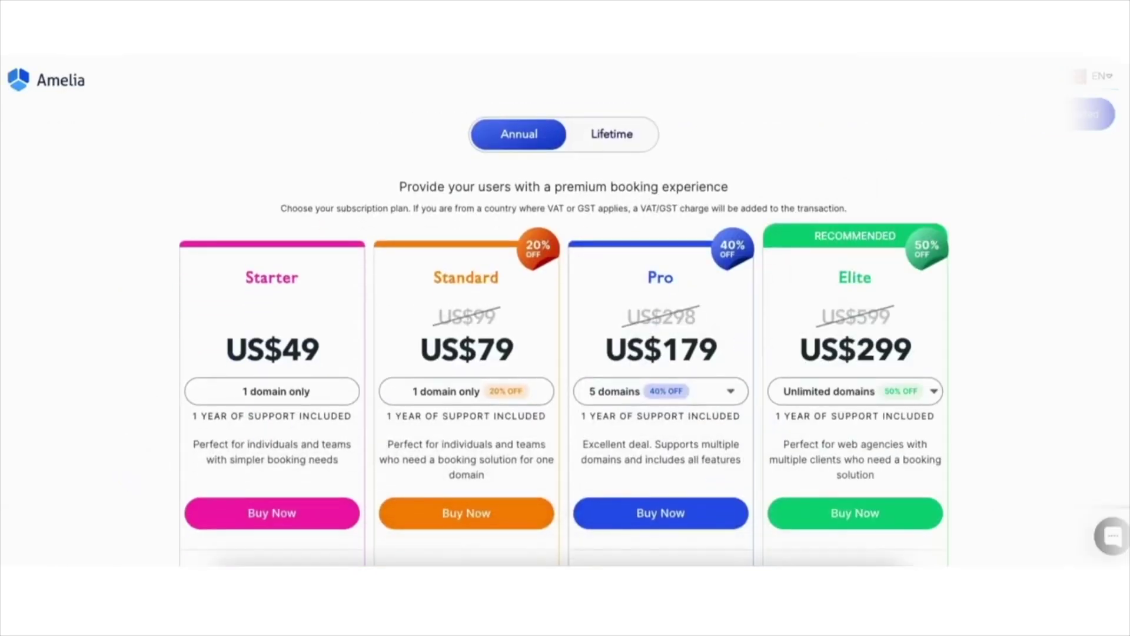
Review Amelia's annual plans and their included features on the pricing page, and switch to the lifetime pricing.
{"action": "scroll", "coordinate": [287, 269], "scroll_direction": "down", "scroll_amount": 2}
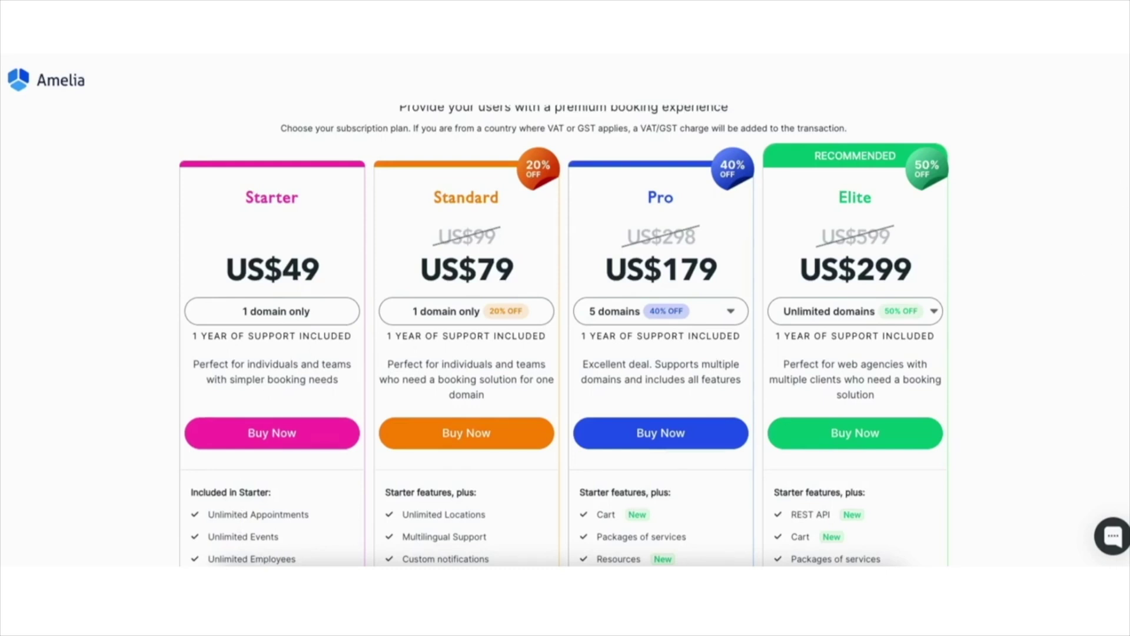
{"action": "scroll", "coordinate": [564, 335], "scroll_direction": "up", "scroll_amount": 3}
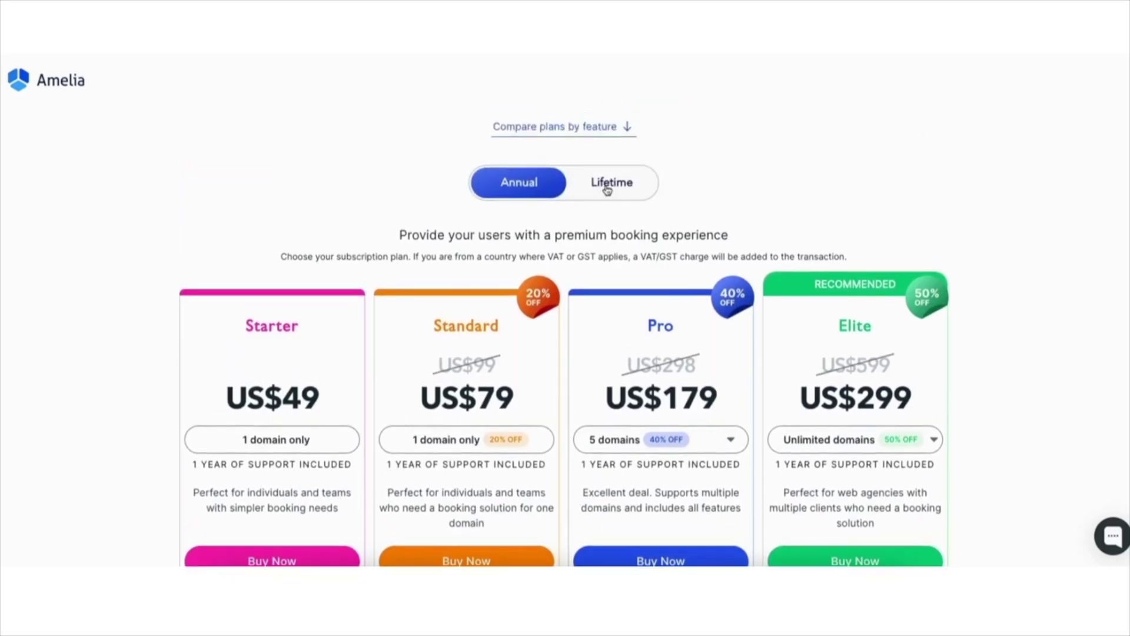
{"action": "left_click", "coordinate": [607, 189]}
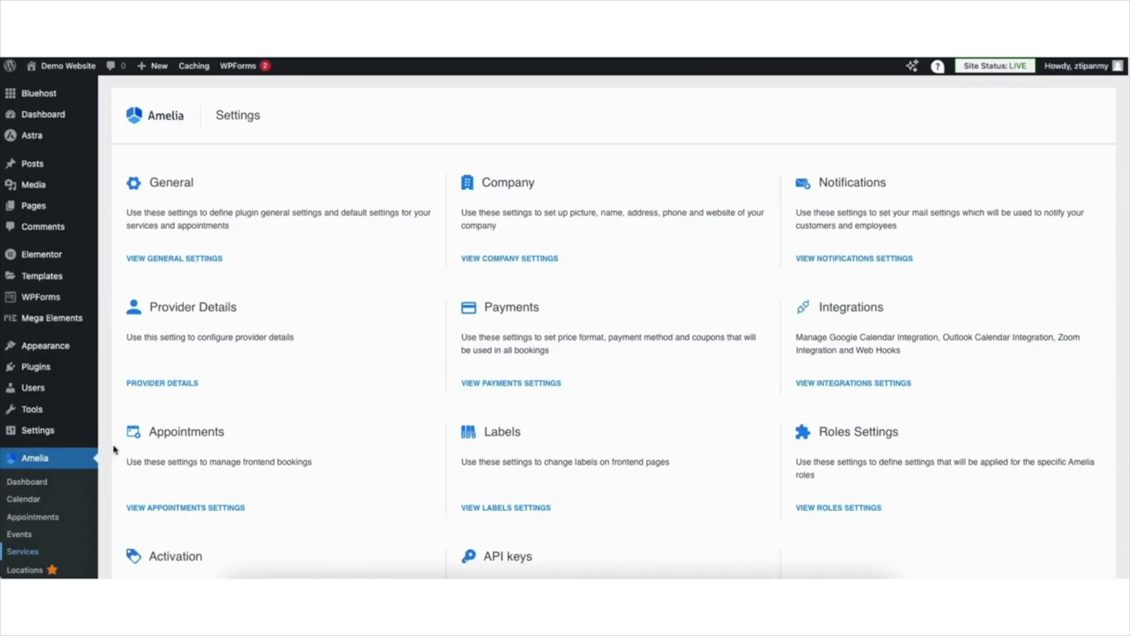
Create and save a service category named General Dentistry in Amelia's services.
{"action": "left_click", "coordinate": [22, 554]}
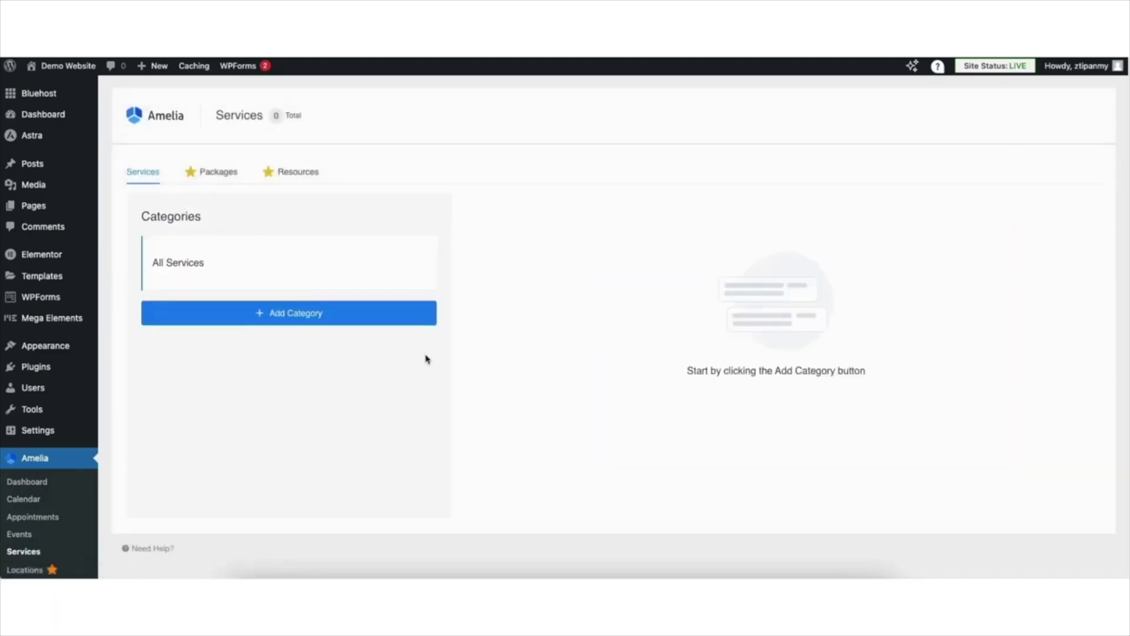
{"action": "left_click", "coordinate": [285, 318]}
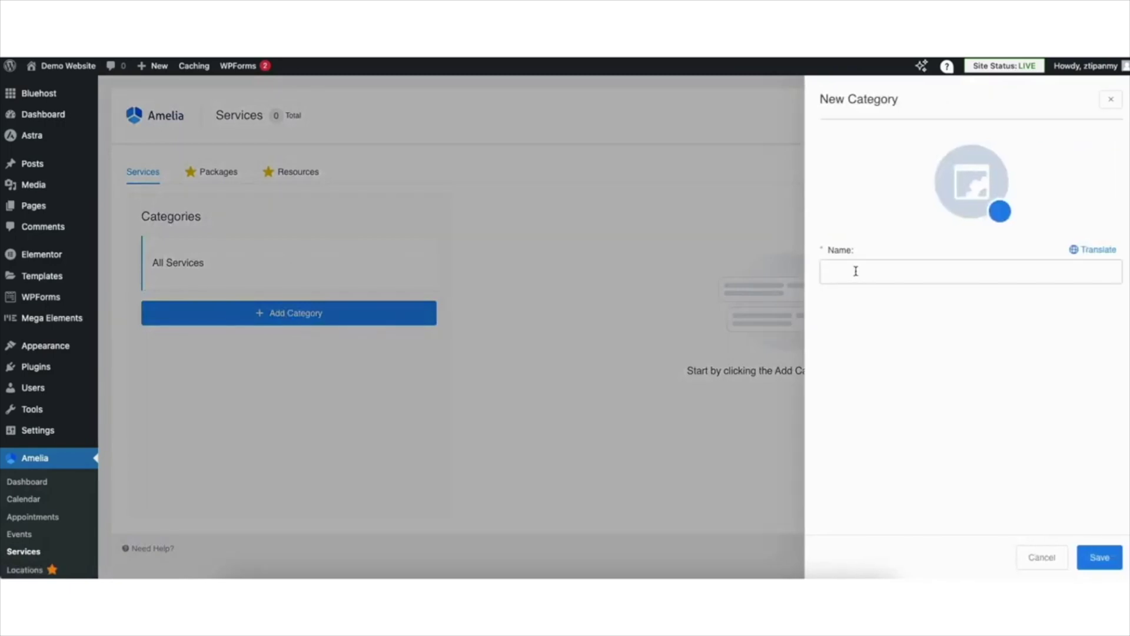
{"action": "left_click", "coordinate": [855, 272]}
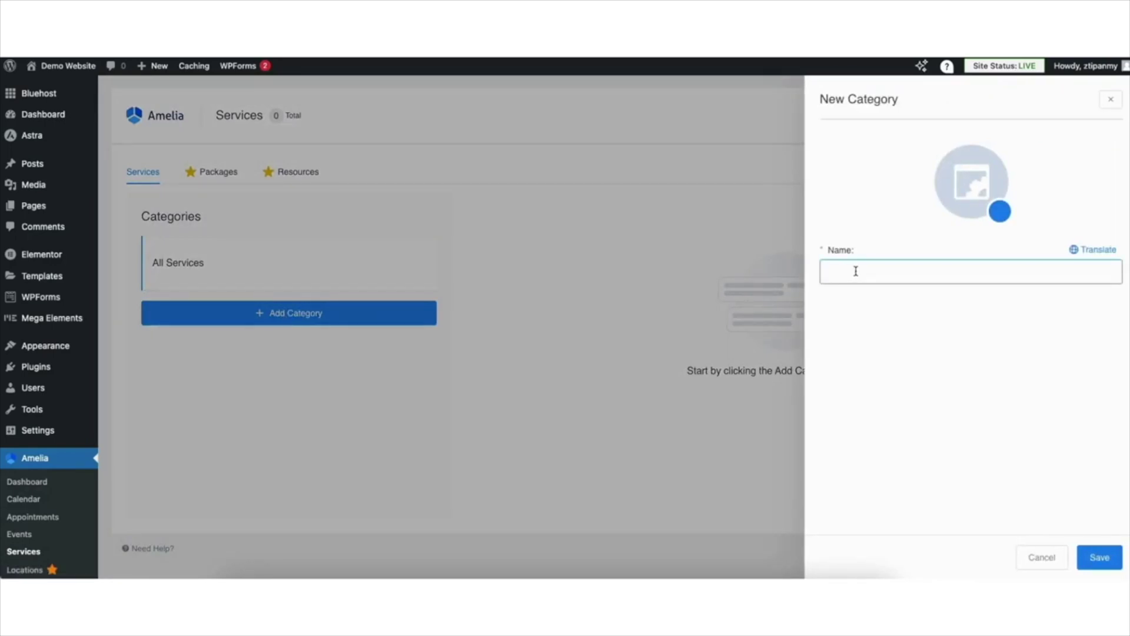
{"action": "type", "text": "G"}
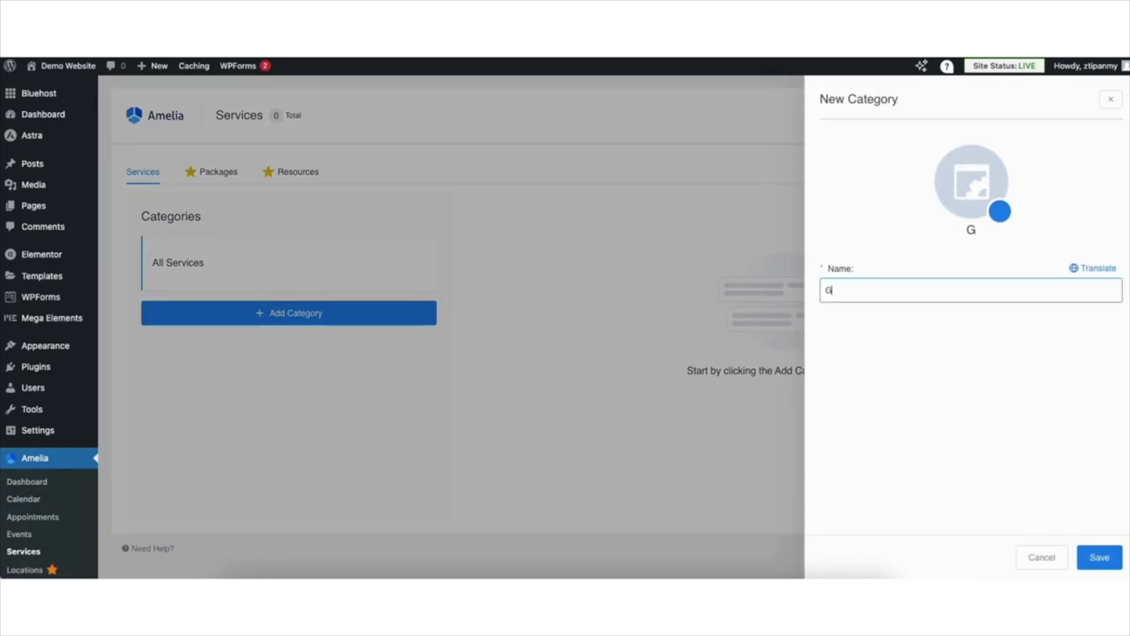
{"action": "type", "text": "eneral Dentistry"}
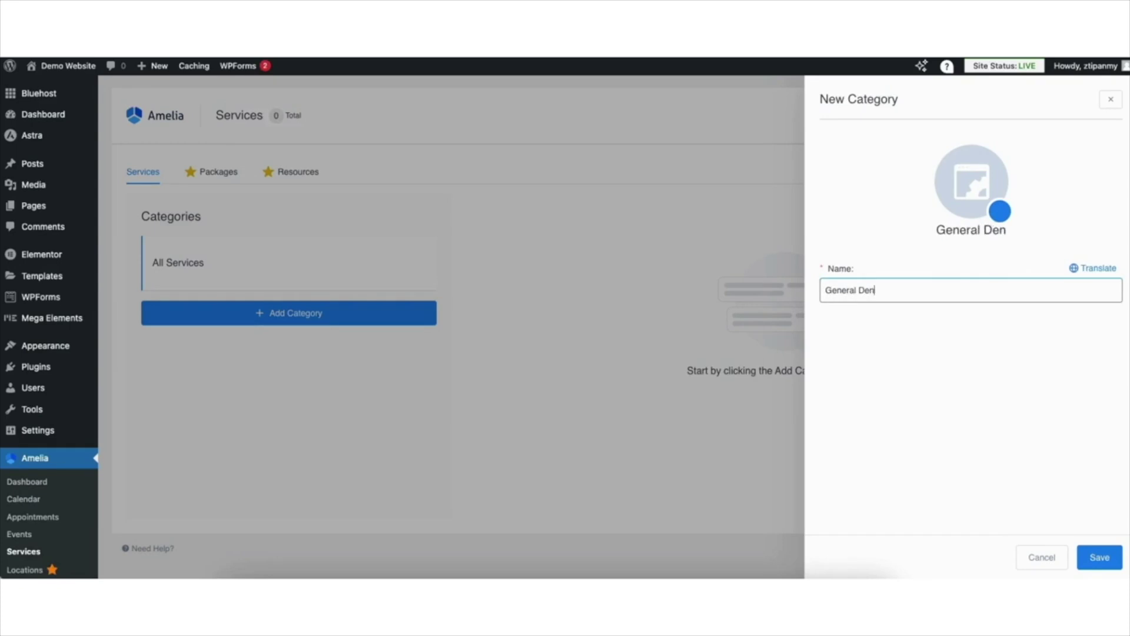
{"action": "left_click", "coordinate": [939, 405]}
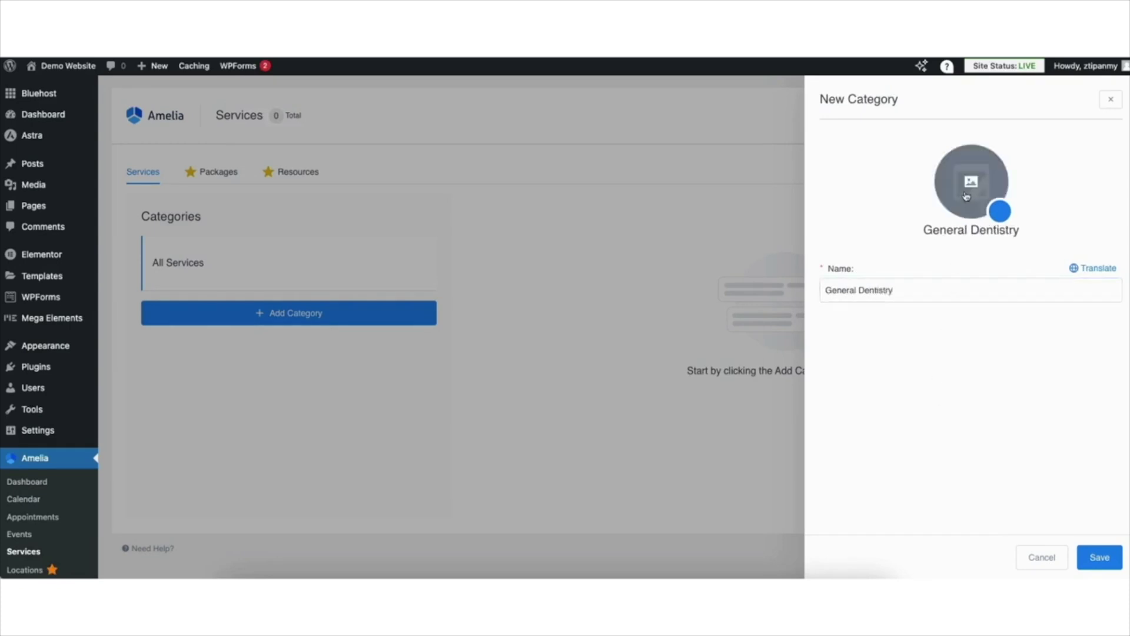
{"action": "left_click", "coordinate": [1090, 557]}
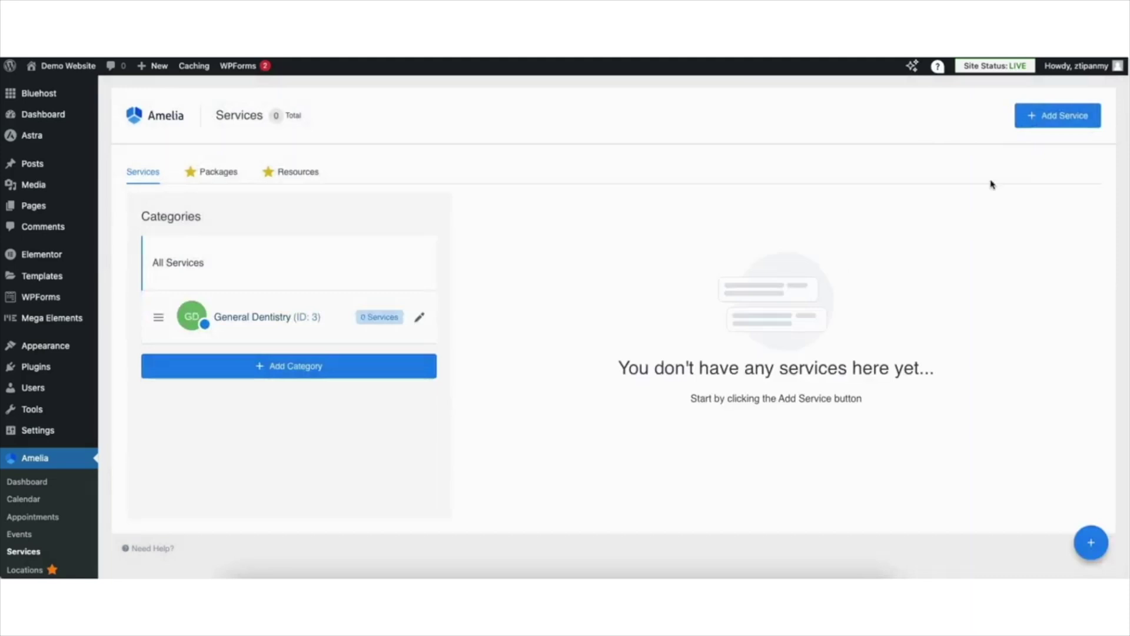
Start a new service named Cleanings and assign it to the General Dentistry category.
{"action": "left_click", "coordinate": [1038, 120]}
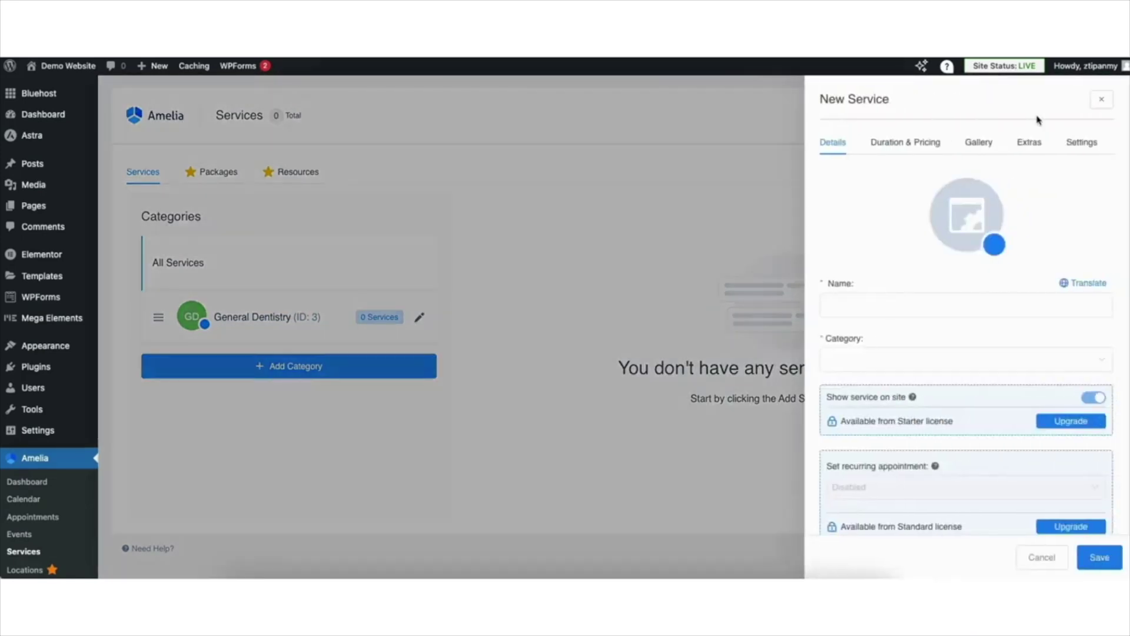
{"action": "left_click", "coordinate": [846, 304]}
{"action": "type", "text": "Cleanings"}
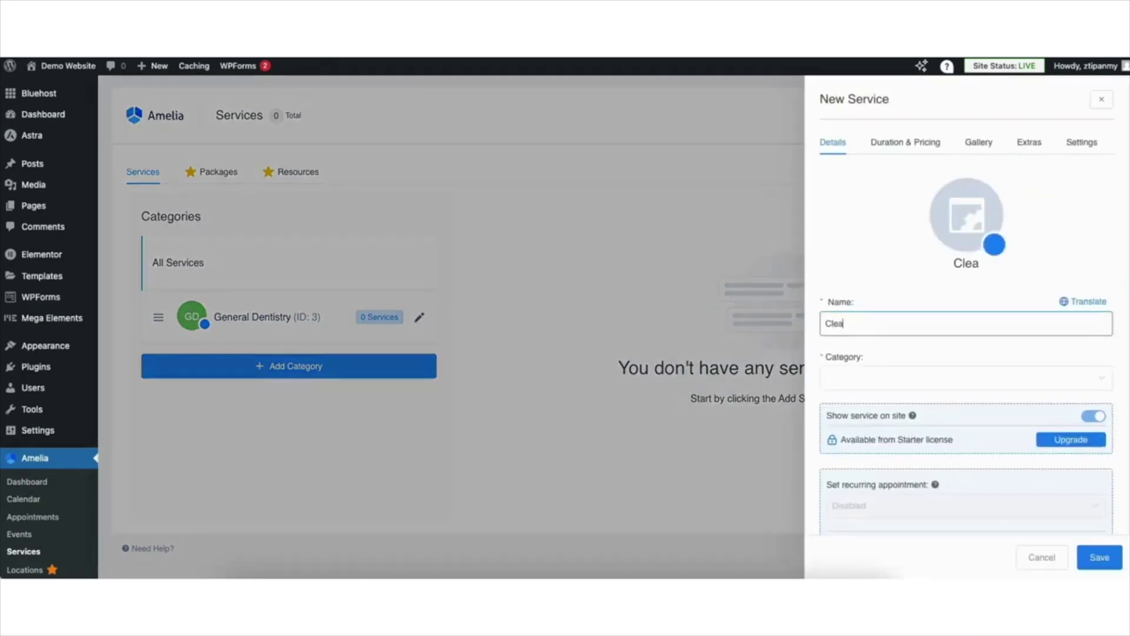
{"action": "left_click", "coordinate": [872, 353]}
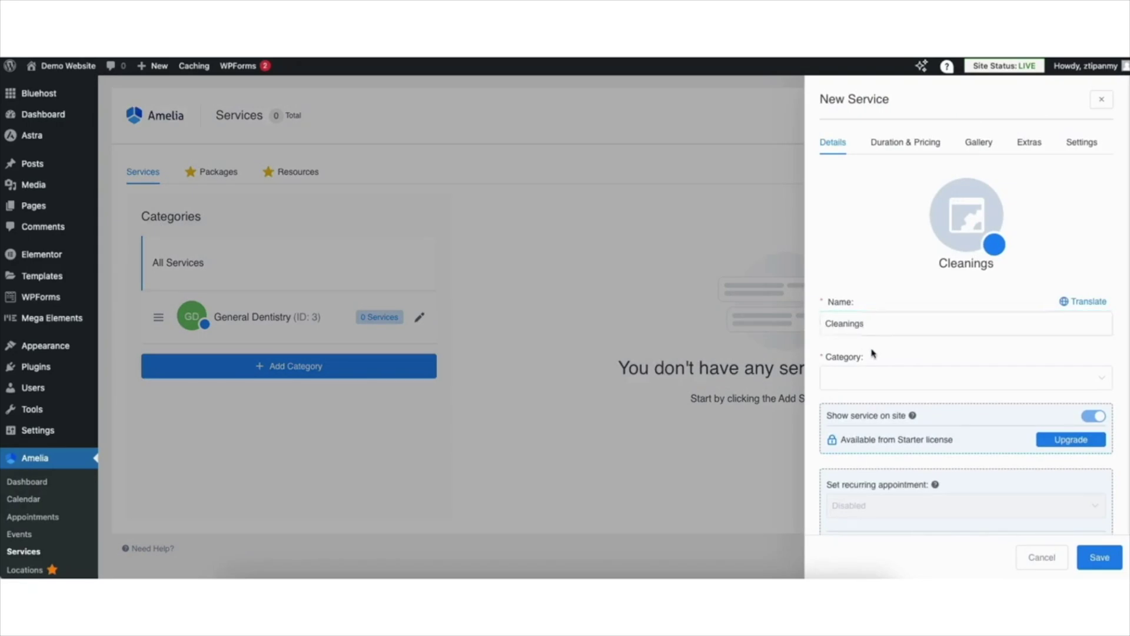
{"action": "left_click", "coordinate": [849, 382]}
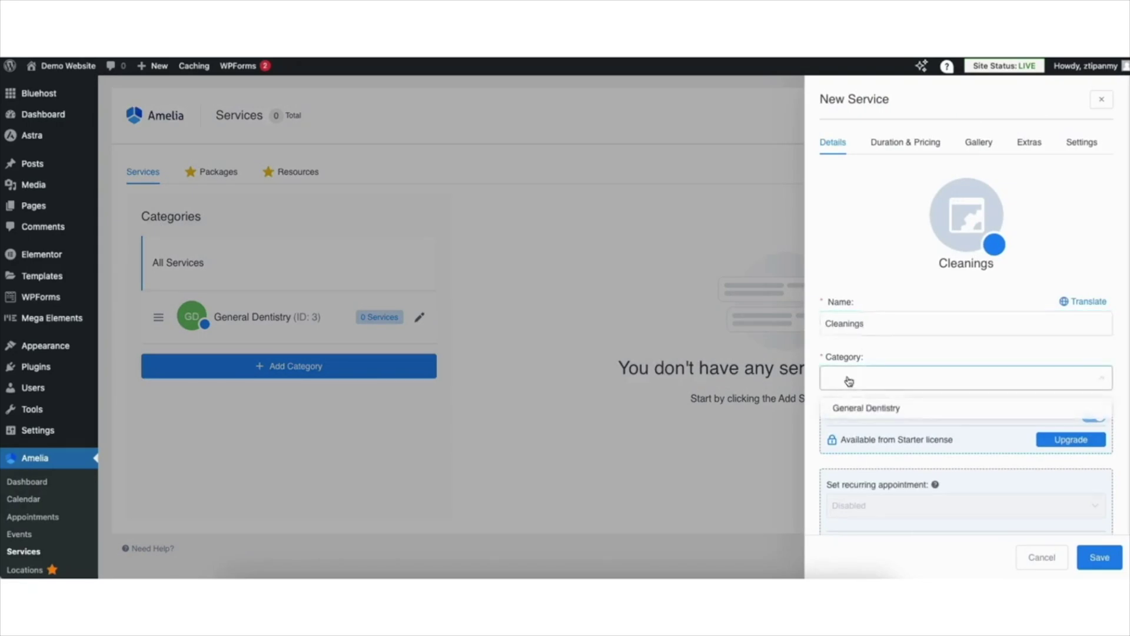
{"action": "left_click", "coordinate": [870, 410]}
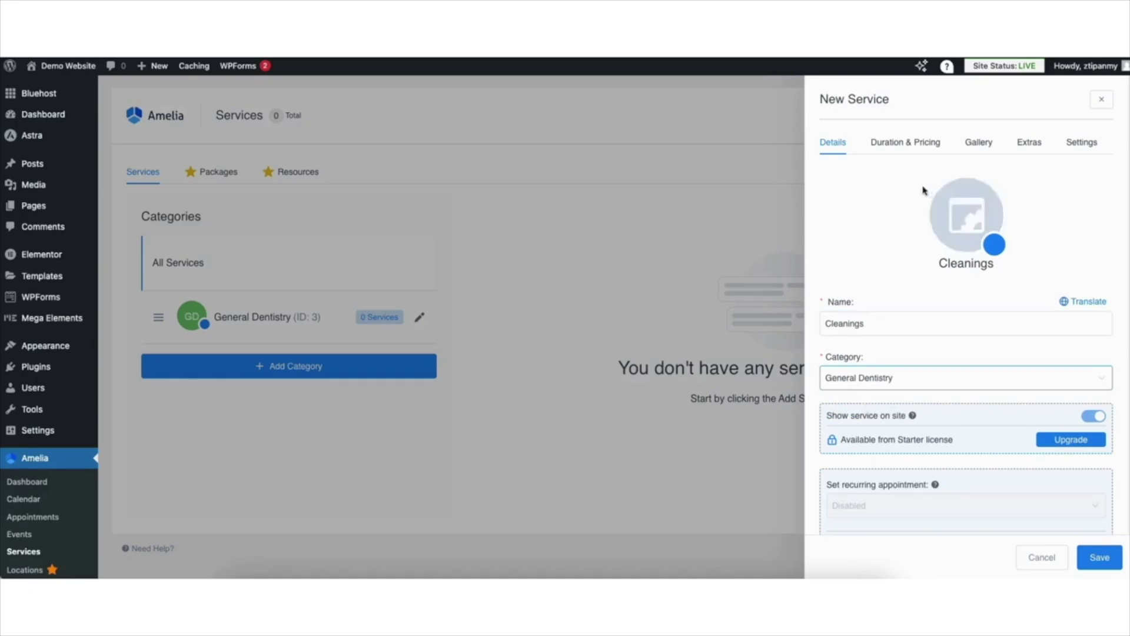
Set the Cleanings service's duration to 1h and its price to $100.00, check its gallery, and save the service.
{"action": "left_click", "coordinate": [893, 147]}
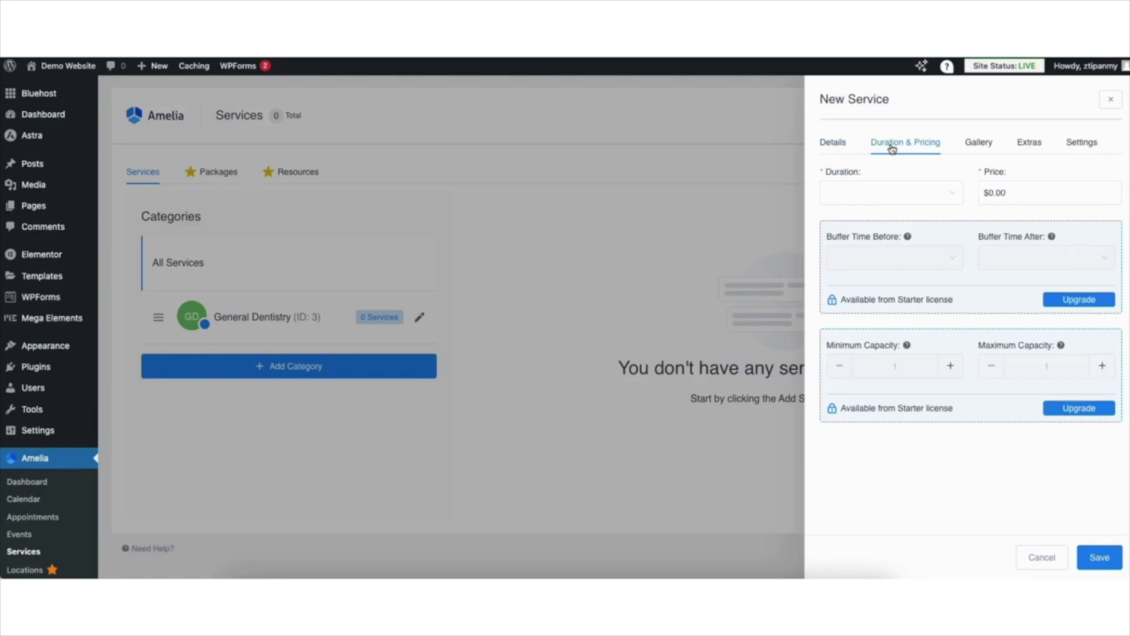
{"action": "left_click", "coordinate": [868, 192]}
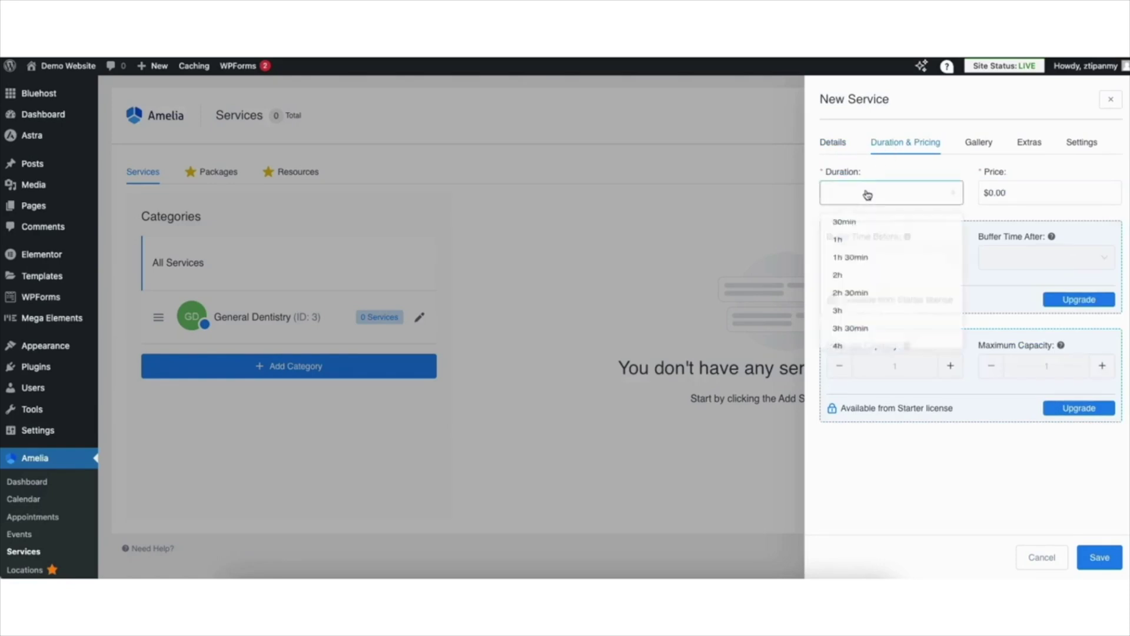
{"action": "left_click", "coordinate": [857, 245]}
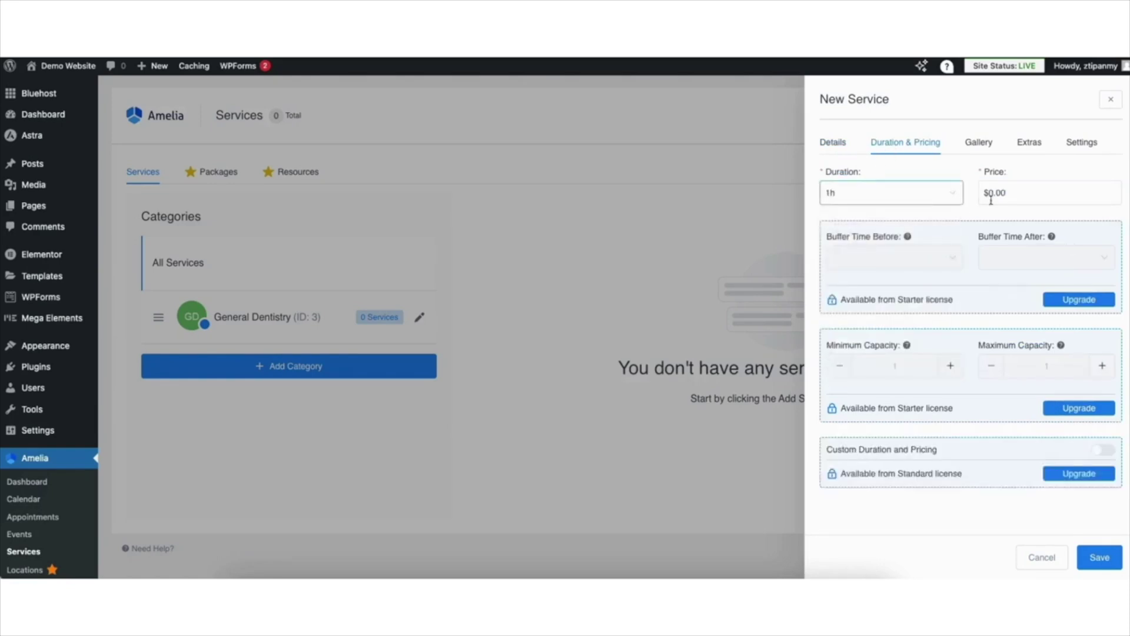
{"action": "left_click", "coordinate": [1019, 193]}
{"action": "double_click", "coordinate": [994, 192]}
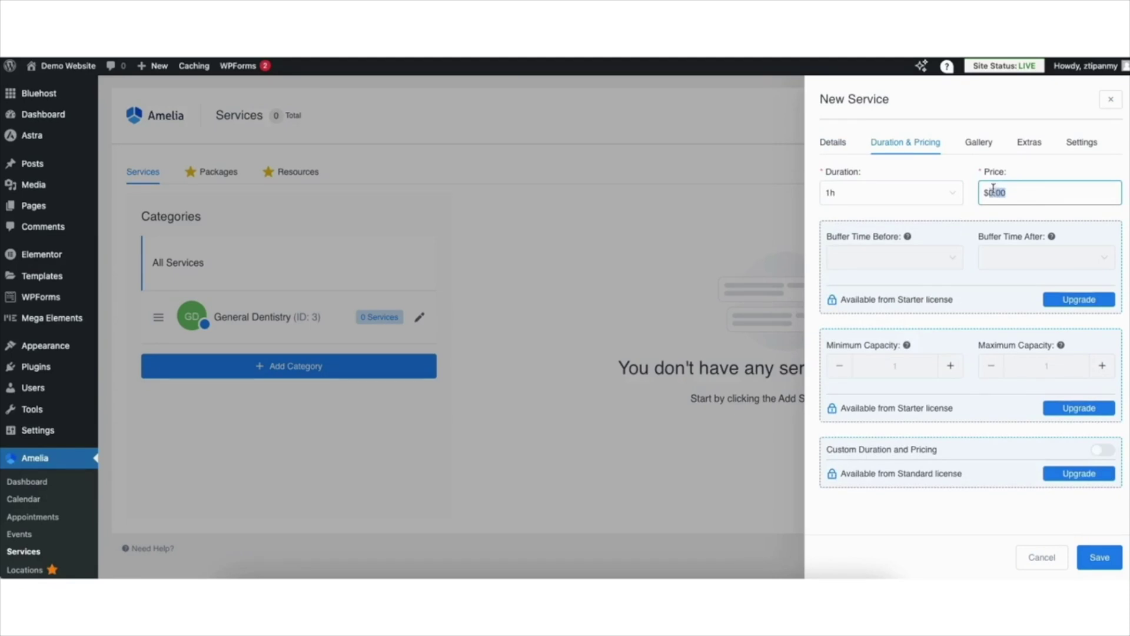
{"action": "type", "text": "0.10"}
{"action": "type", "text": "00"}
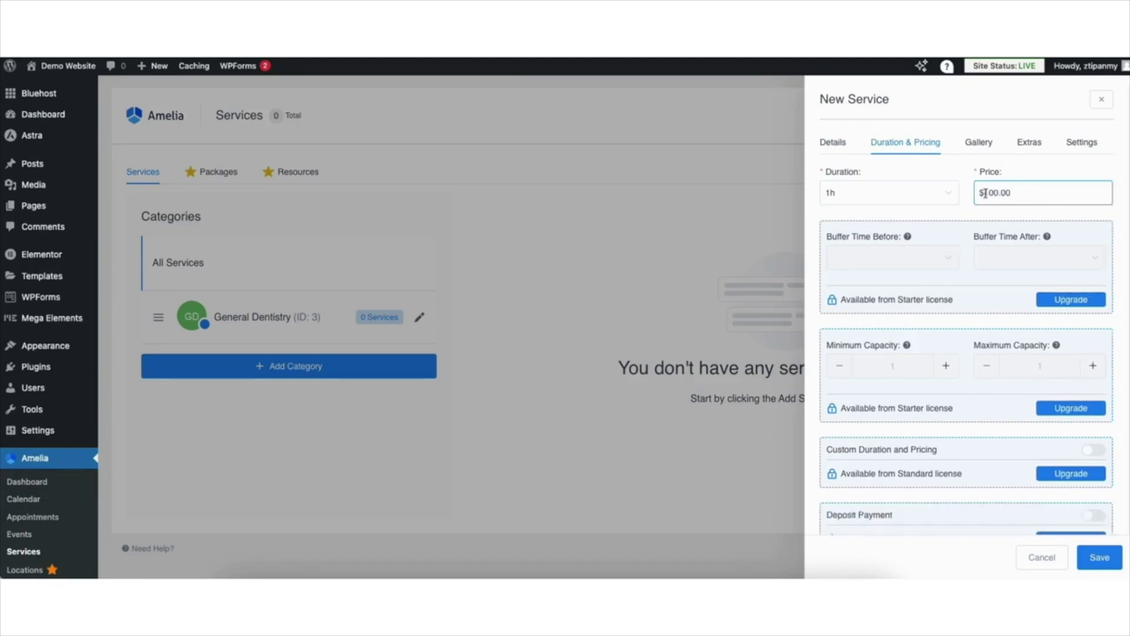
{"action": "left_click", "coordinate": [978, 147]}
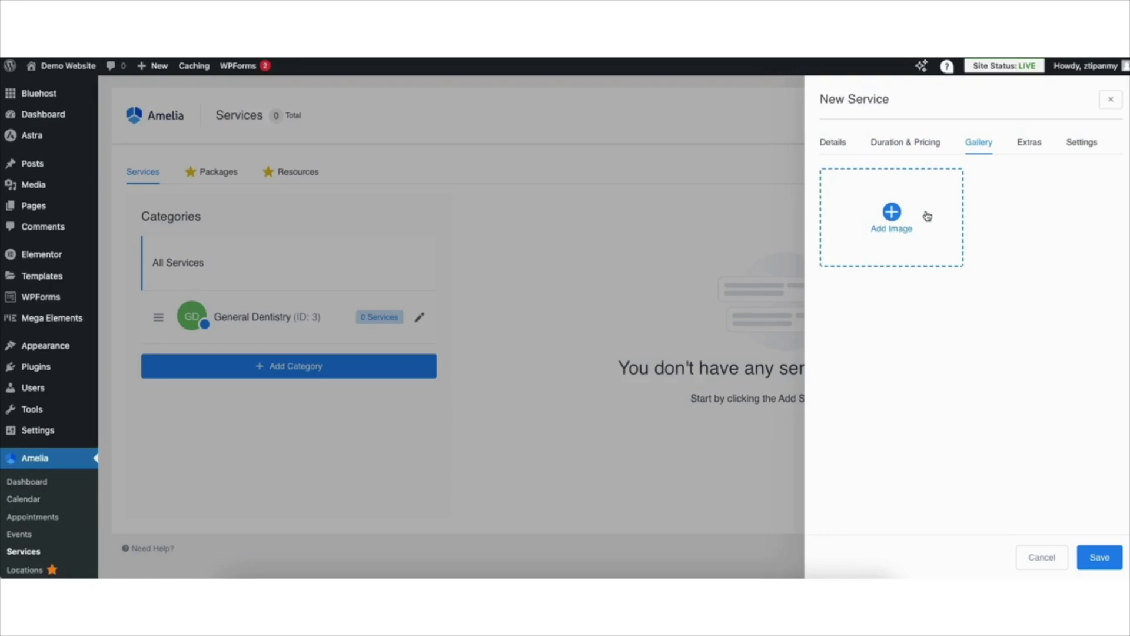
{"action": "left_click", "coordinate": [1099, 557]}
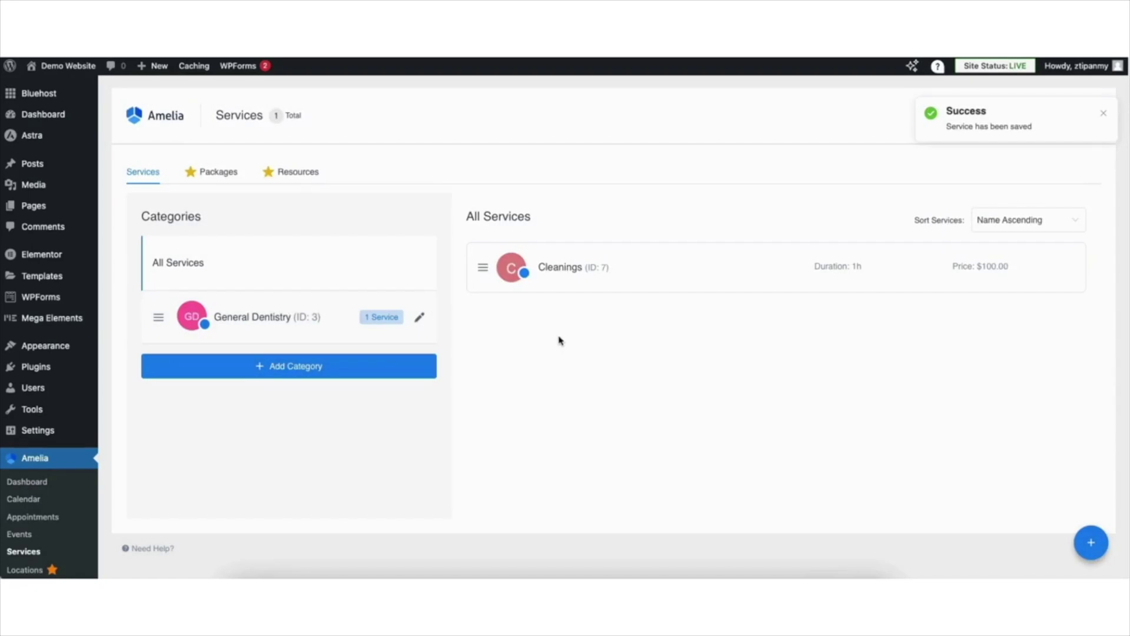
Open the Step-by-Step Booking Form 2.0 for customization and look at its global font and color settings.
{"action": "scroll", "coordinate": [1128, 196], "scroll_direction": "down", "scroll_amount": 2}
{"action": "scroll", "coordinate": [1128, 196], "scroll_direction": "down", "scroll_amount": 3}
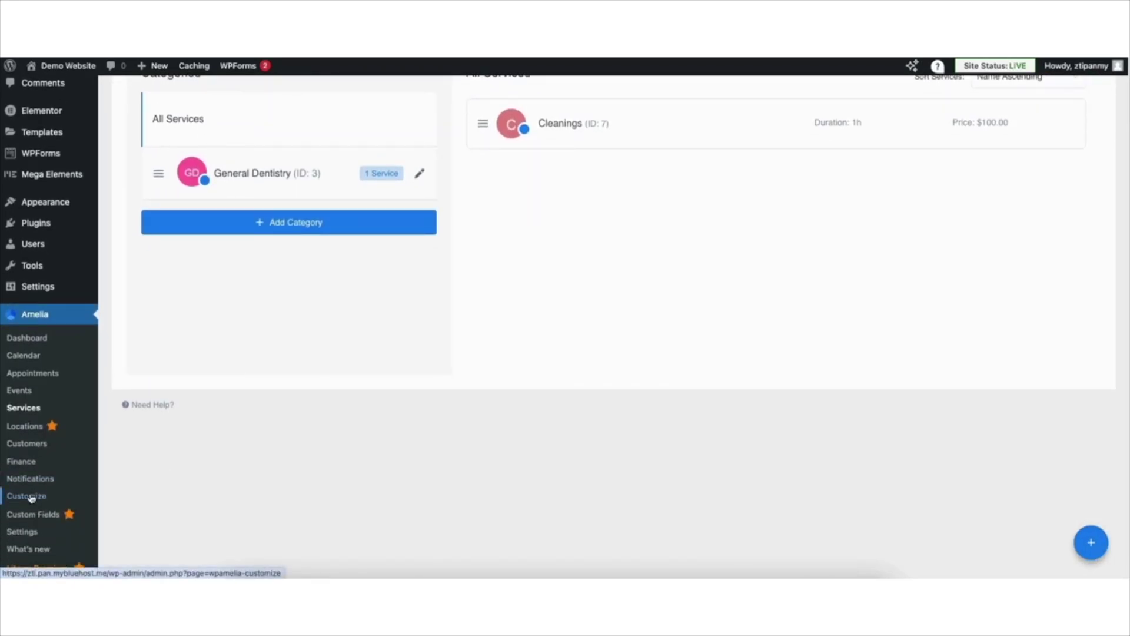
{"action": "left_click", "coordinate": [31, 497]}
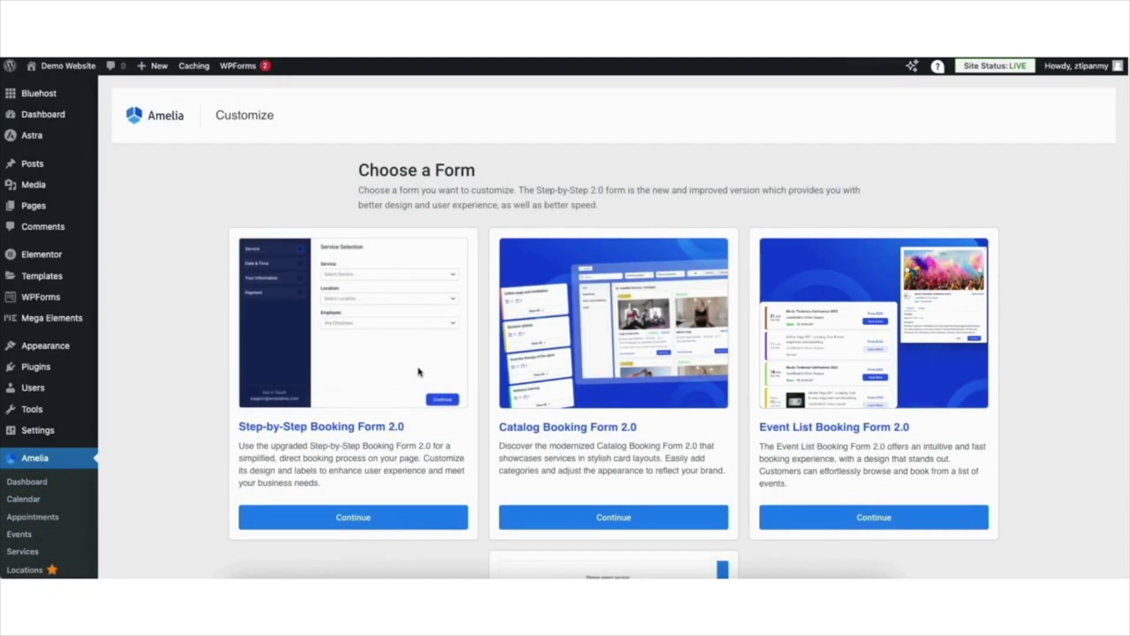
{"action": "scroll", "coordinate": [328, 305], "scroll_direction": "down", "scroll_amount": 1}
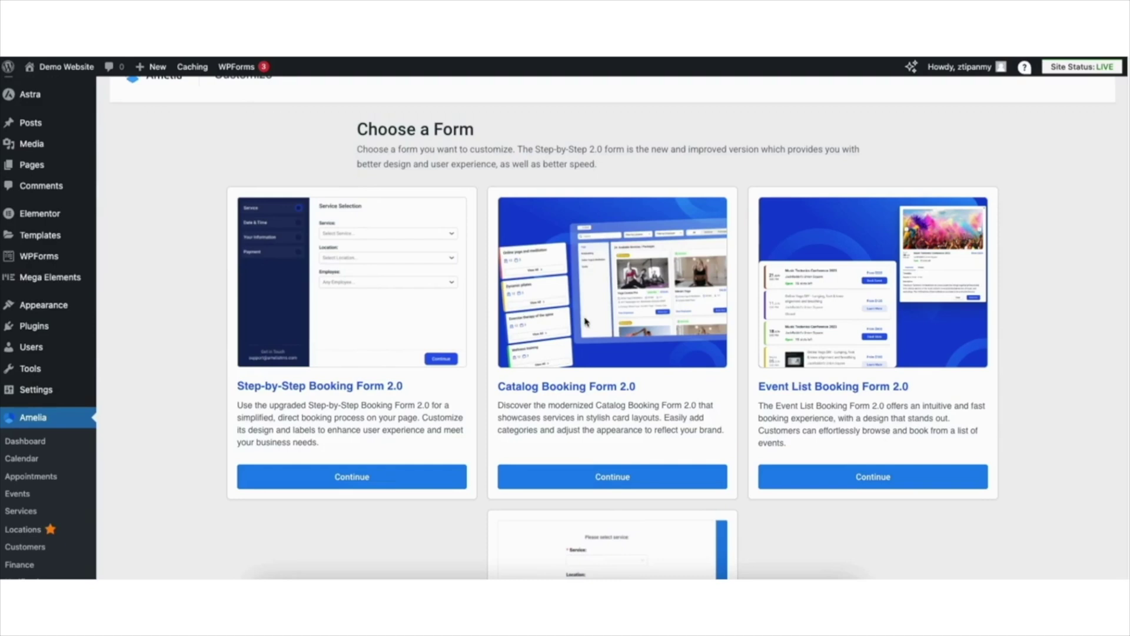
{"action": "left_click", "coordinate": [308, 481]}
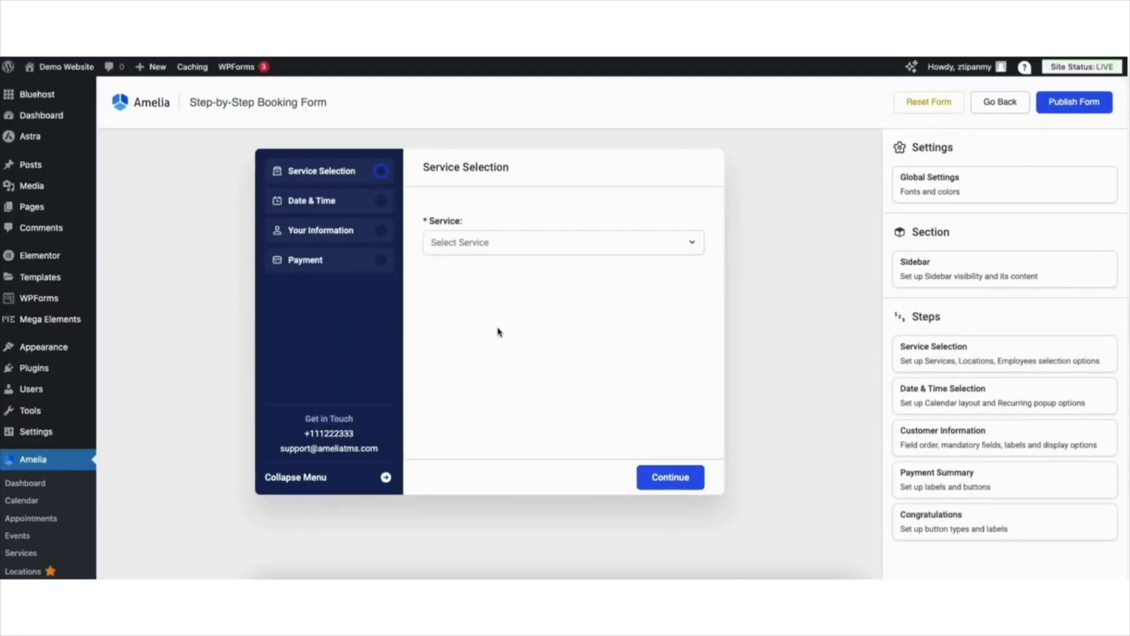
{"action": "left_click", "coordinate": [924, 186]}
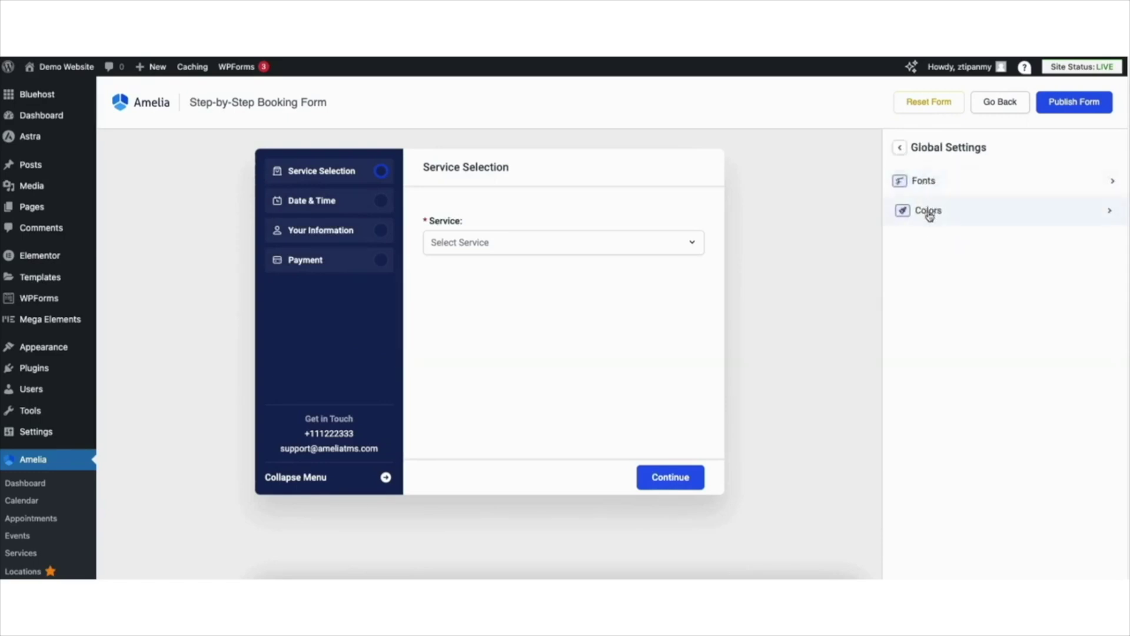
{"action": "left_click", "coordinate": [900, 151]}
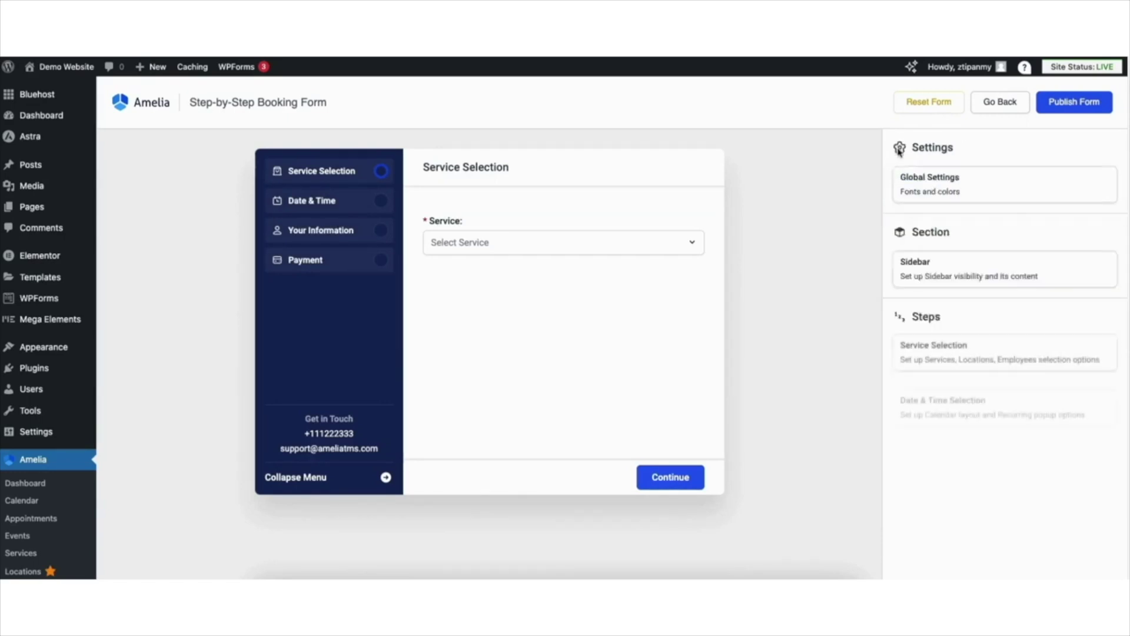
Change the Get in Touch label in the booking form's sidebar footer to "Contact Us".
{"action": "left_click", "coordinate": [926, 271]}
{"action": "left_click", "coordinate": [928, 214]}
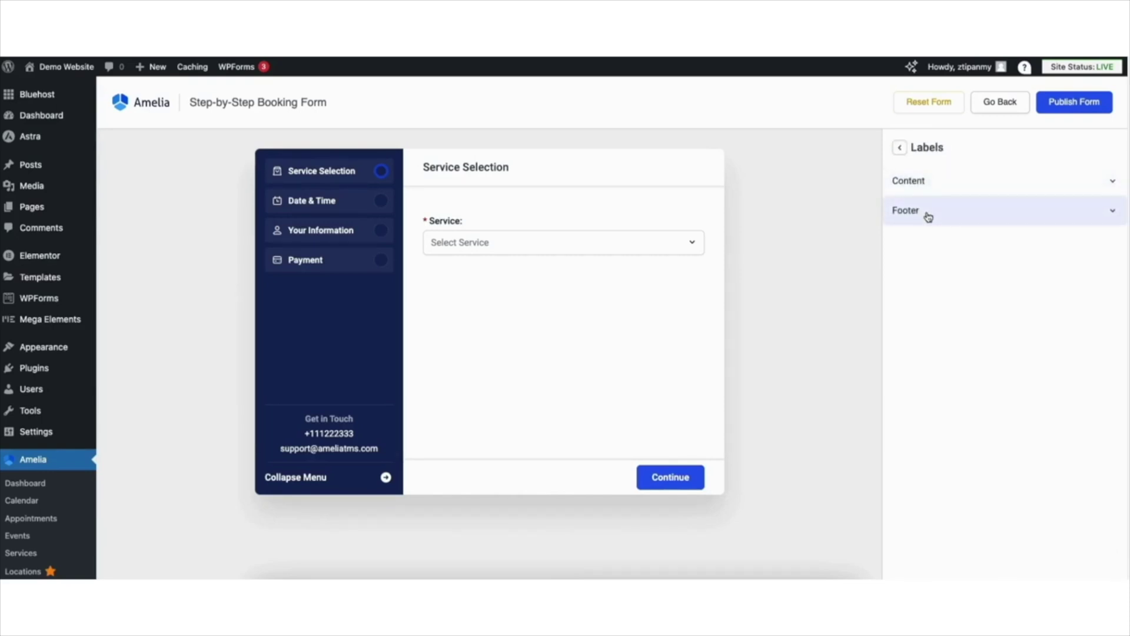
{"action": "left_click", "coordinate": [929, 217]}
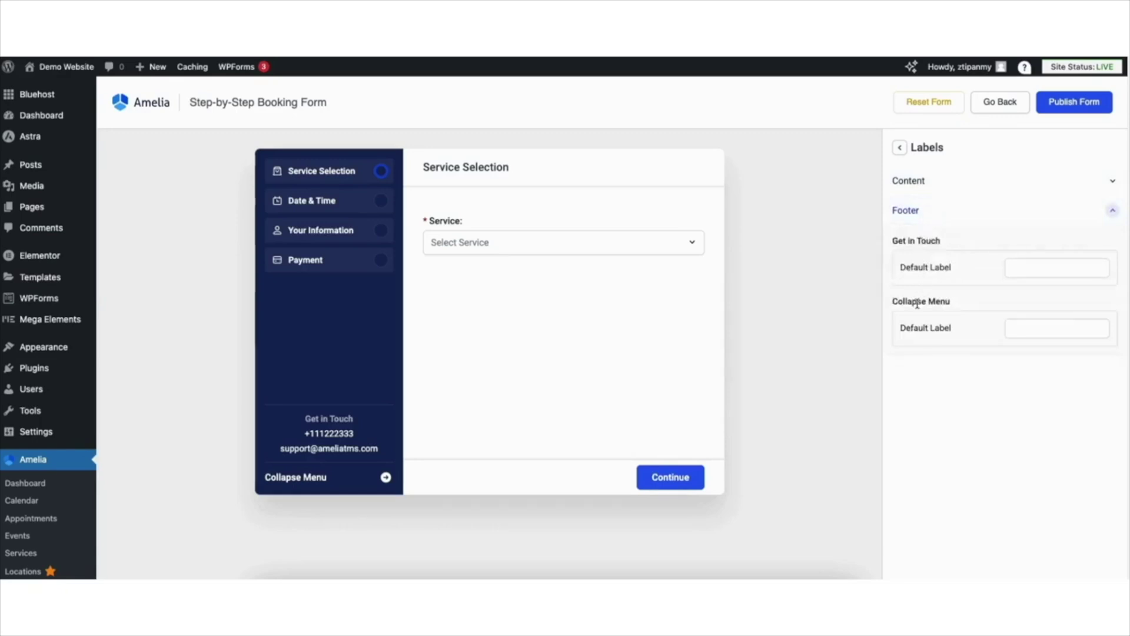
{"action": "left_click", "coordinate": [1024, 266]}
{"action": "type", "text": "Contact Us"}
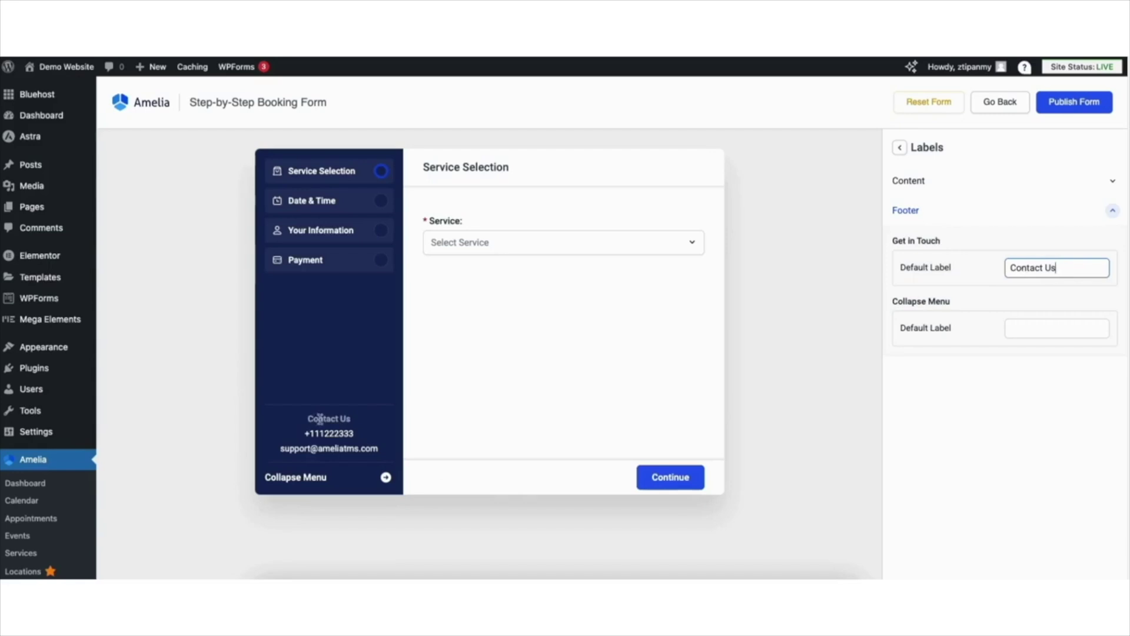
{"action": "left_click", "coordinate": [900, 147]}
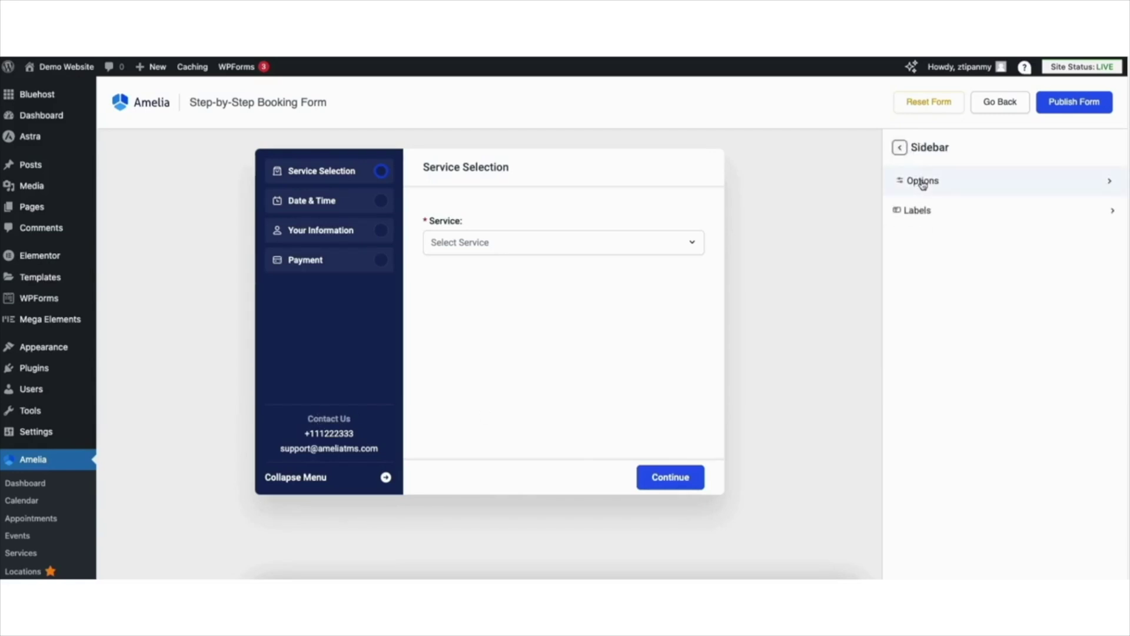
Try hiding the sidebar and the support heading in the sidebar's display options, and turn both back on.
{"action": "left_click", "coordinate": [922, 183]}
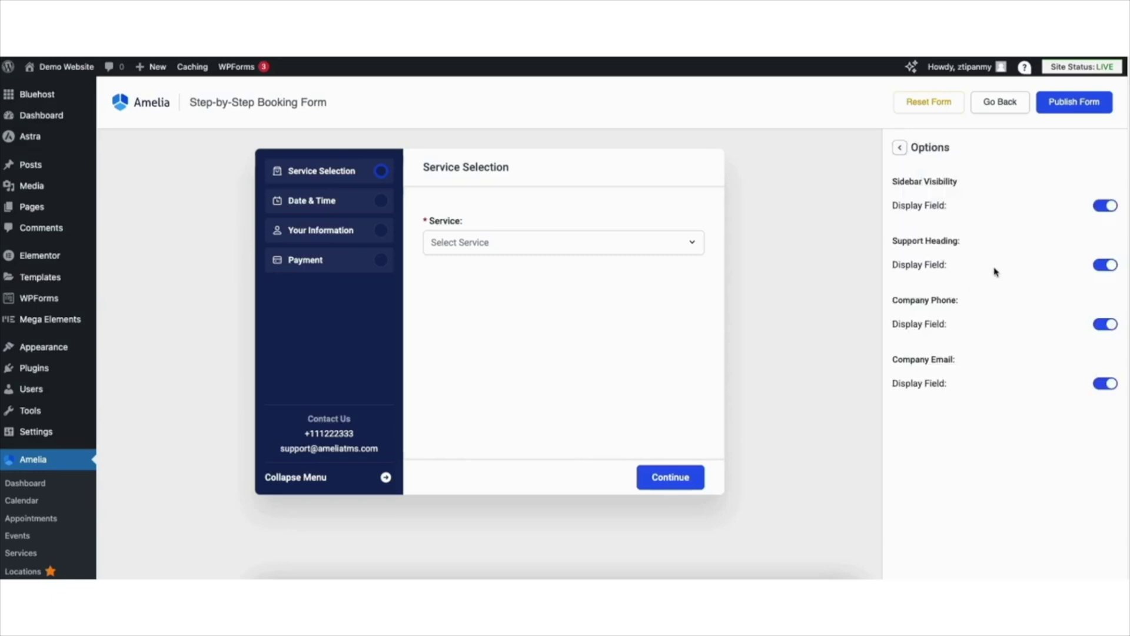
{"action": "left_click", "coordinate": [1099, 207]}
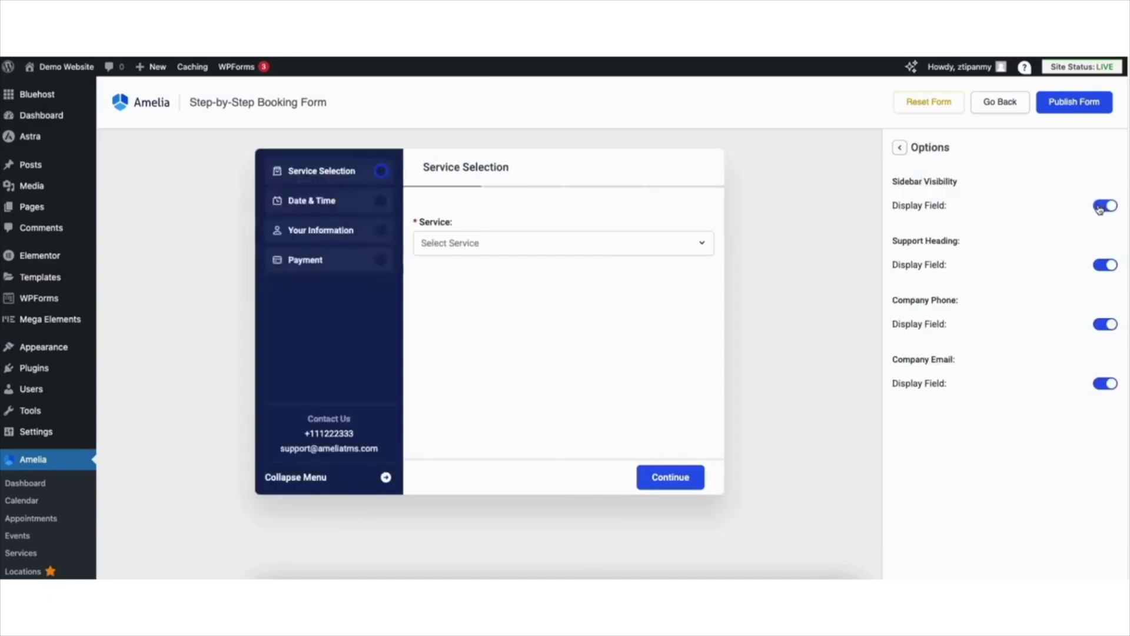
{"action": "left_click", "coordinate": [1105, 266]}
{"action": "left_click", "coordinate": [1104, 267]}
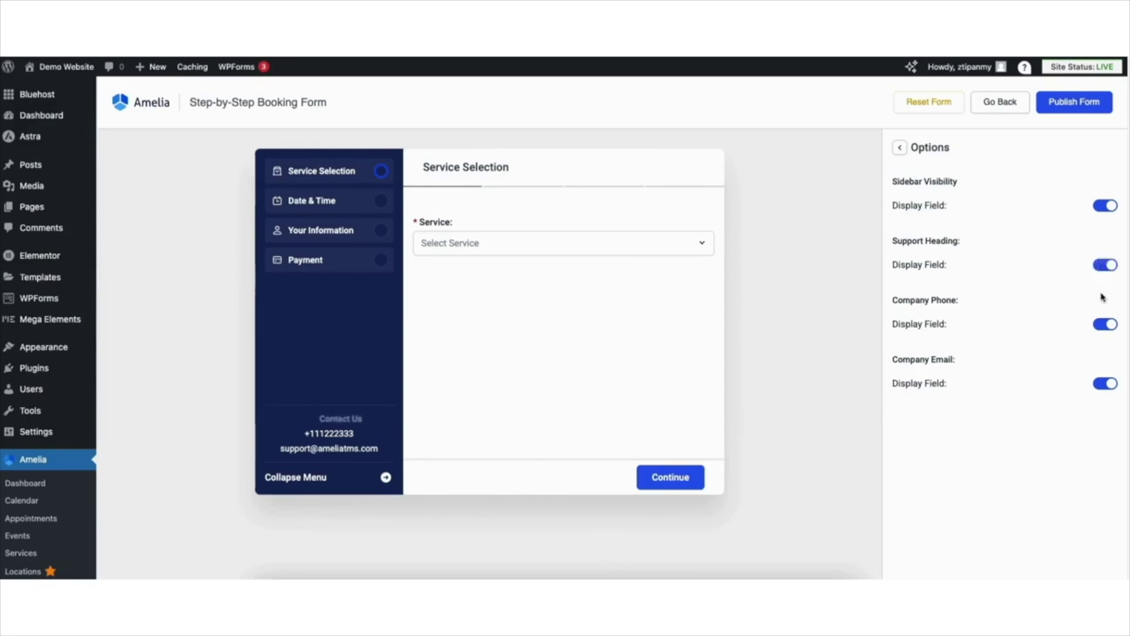
Try hiding the company phone in the sidebar's display options, turn it back on, and return to the form's customization overview.
{"action": "left_click", "coordinate": [1105, 325]}
{"action": "left_click", "coordinate": [1106, 325]}
{"action": "left_click", "coordinate": [900, 147]}
{"action": "left_click", "coordinate": [900, 147]}
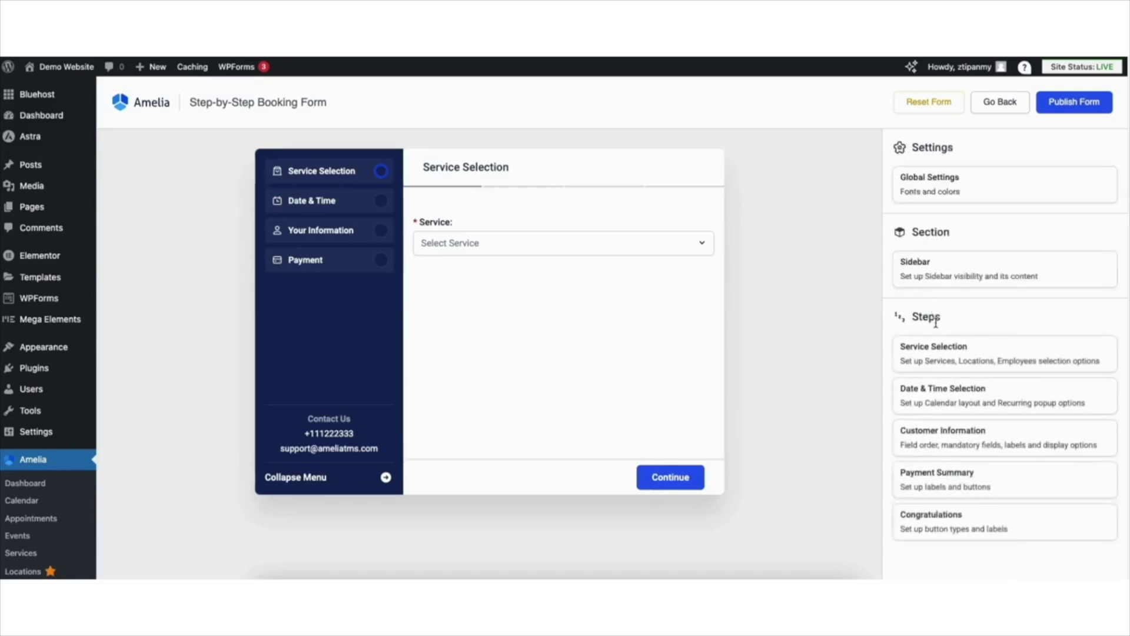
Try the Plain and Text continue button types for the Service Selection step and switch back to Filled.
{"action": "left_click", "coordinate": [934, 362]}
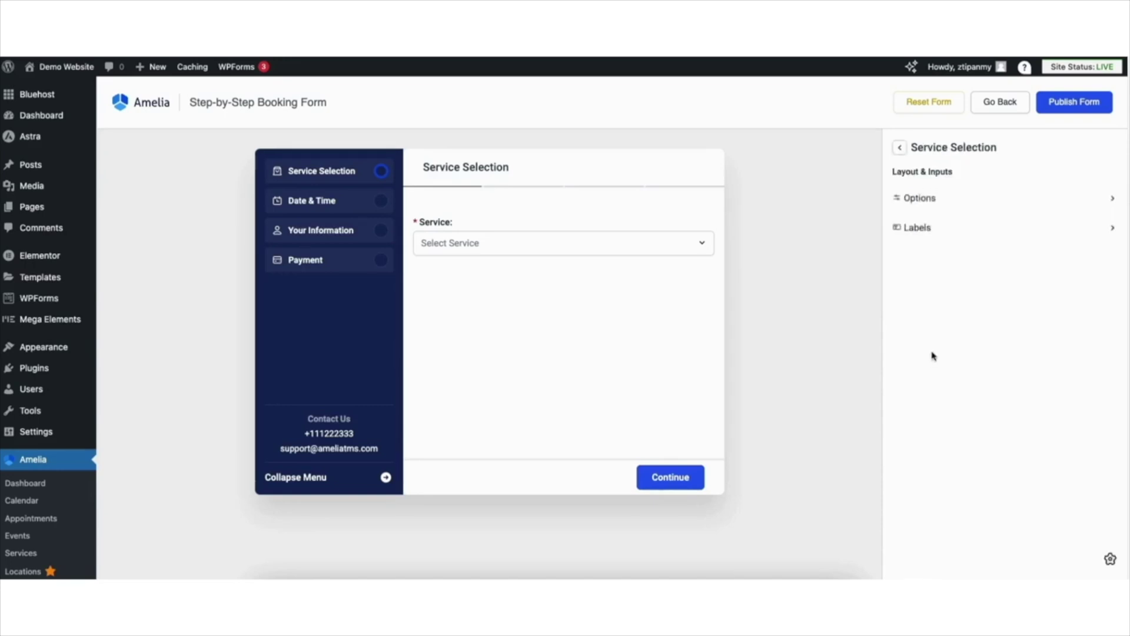
{"action": "left_click", "coordinate": [916, 199]}
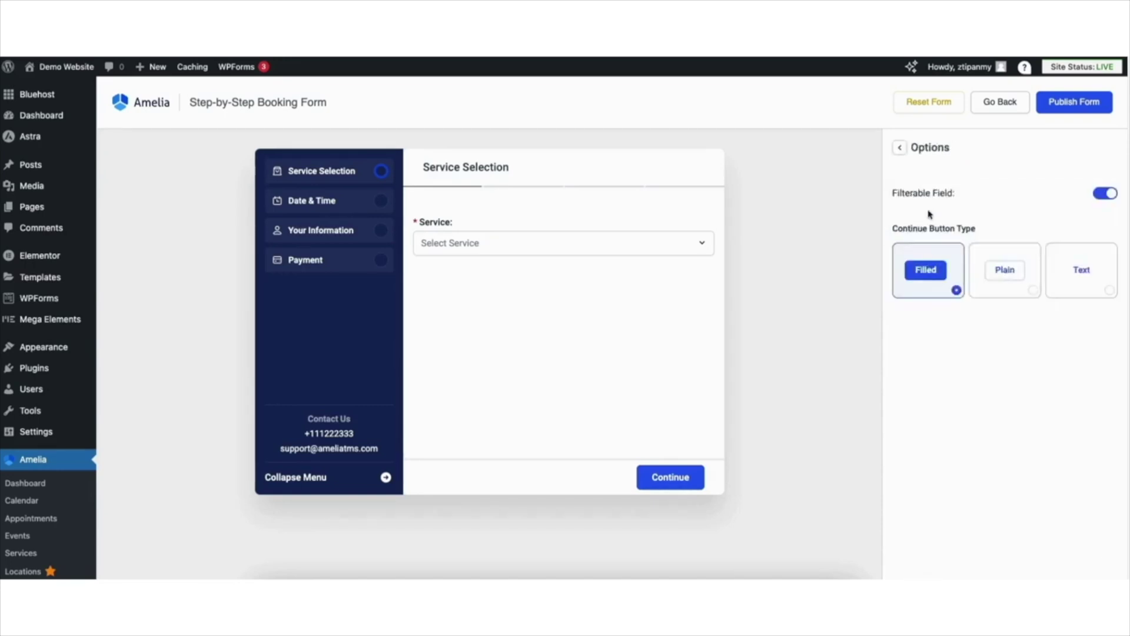
{"action": "left_click", "coordinate": [995, 269]}
{"action": "left_click", "coordinate": [1081, 271]}
{"action": "left_click", "coordinate": [929, 271]}
{"action": "left_click", "coordinate": [899, 147]}
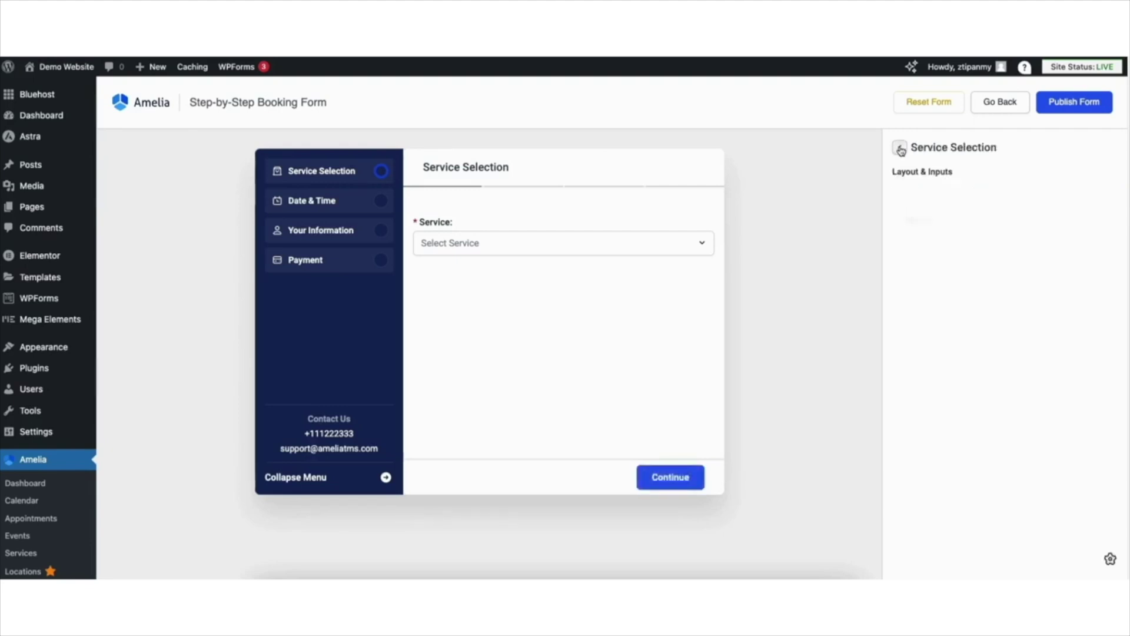
Examine the Service Selection step's label settings for the step title, input fields, dropdowns and footer buttons.
{"action": "left_click", "coordinate": [920, 229]}
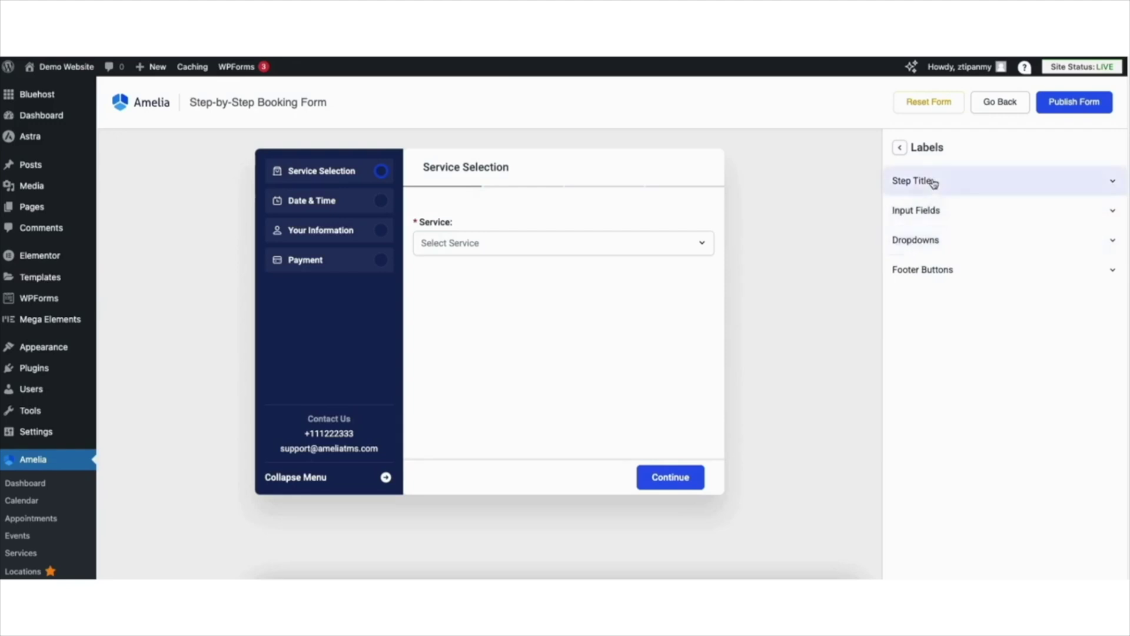
{"action": "left_click", "coordinate": [932, 187]}
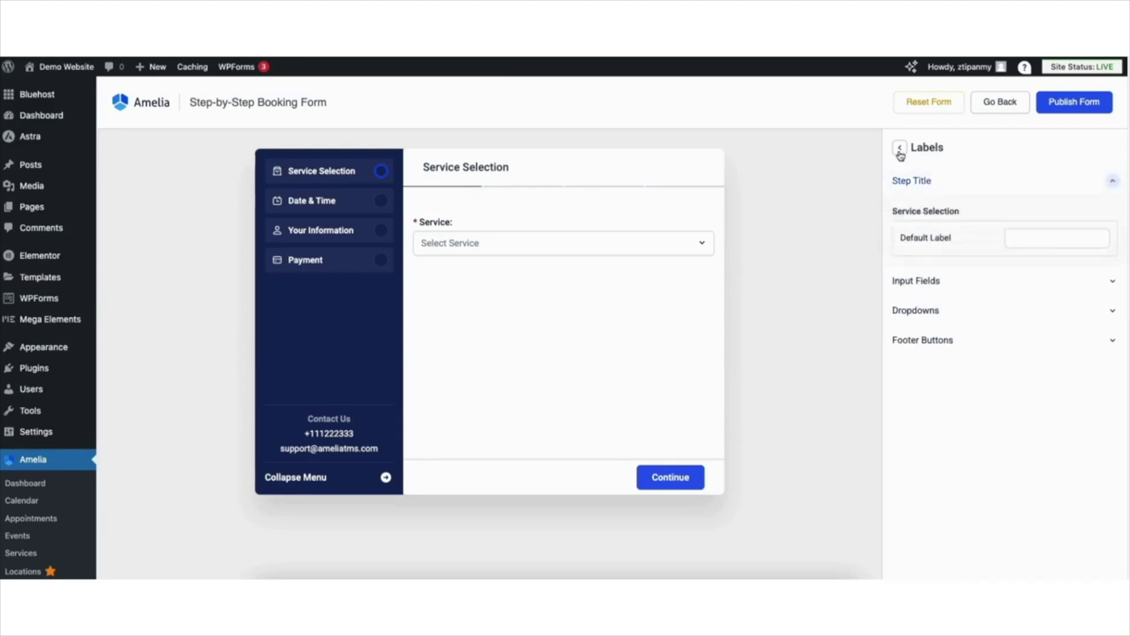
{"action": "left_click", "coordinate": [923, 283]}
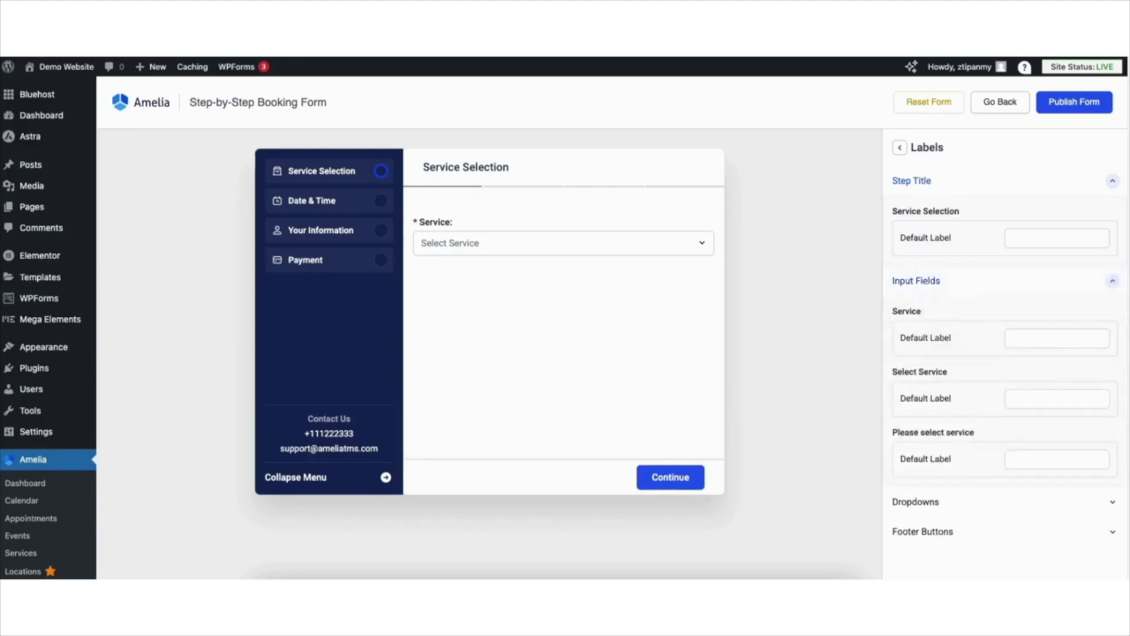
{"action": "scroll", "coordinate": [923, 479], "scroll_direction": "down", "scroll_amount": 1}
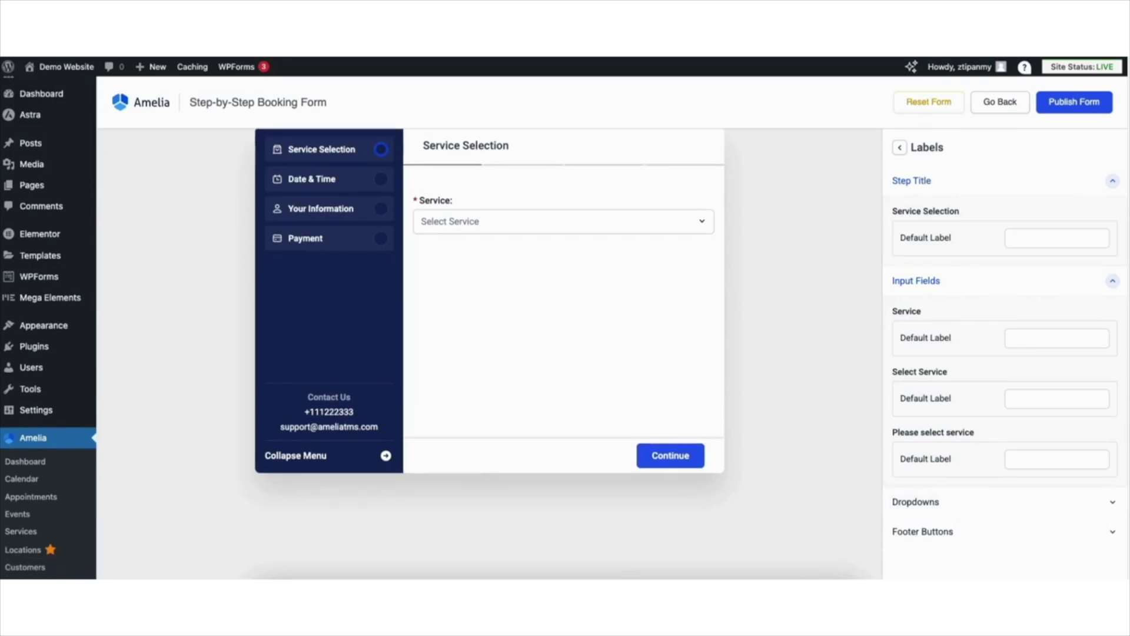
{"action": "left_click", "coordinate": [919, 501]}
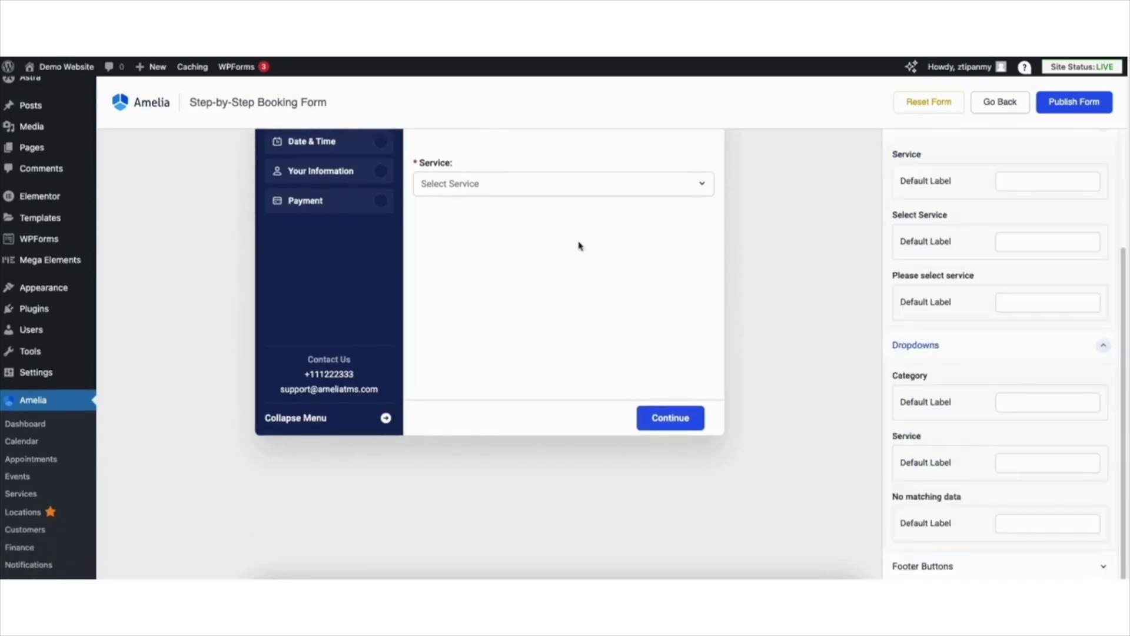
{"action": "left_click", "coordinate": [478, 190]}
{"action": "scroll", "coordinate": [714, 244], "scroll_direction": "down", "scroll_amount": 1}
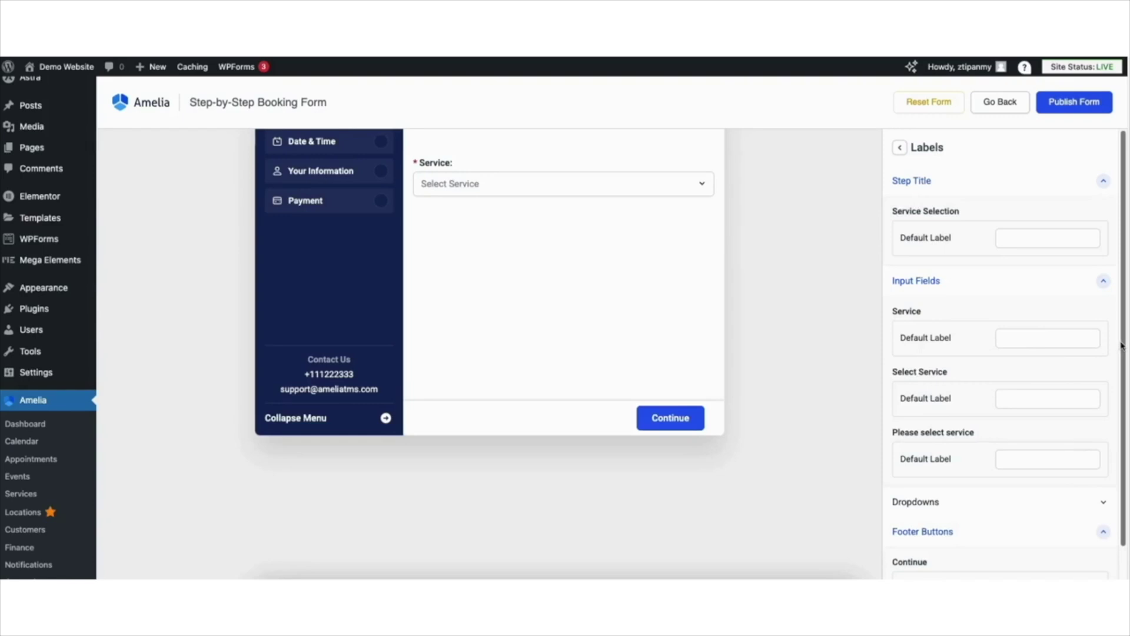
{"action": "scroll", "coordinate": [1057, 386], "scroll_direction": "down", "scroll_amount": 1}
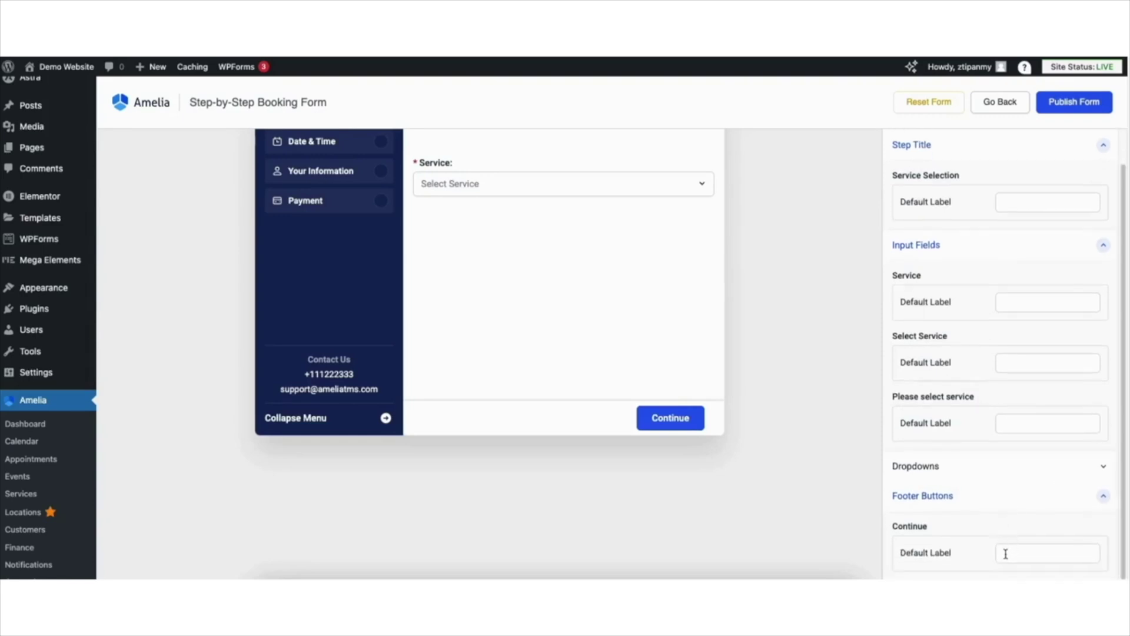
{"action": "scroll", "coordinate": [1005, 553], "scroll_direction": "up", "scroll_amount": 1}
{"action": "left_click", "coordinate": [901, 147]}
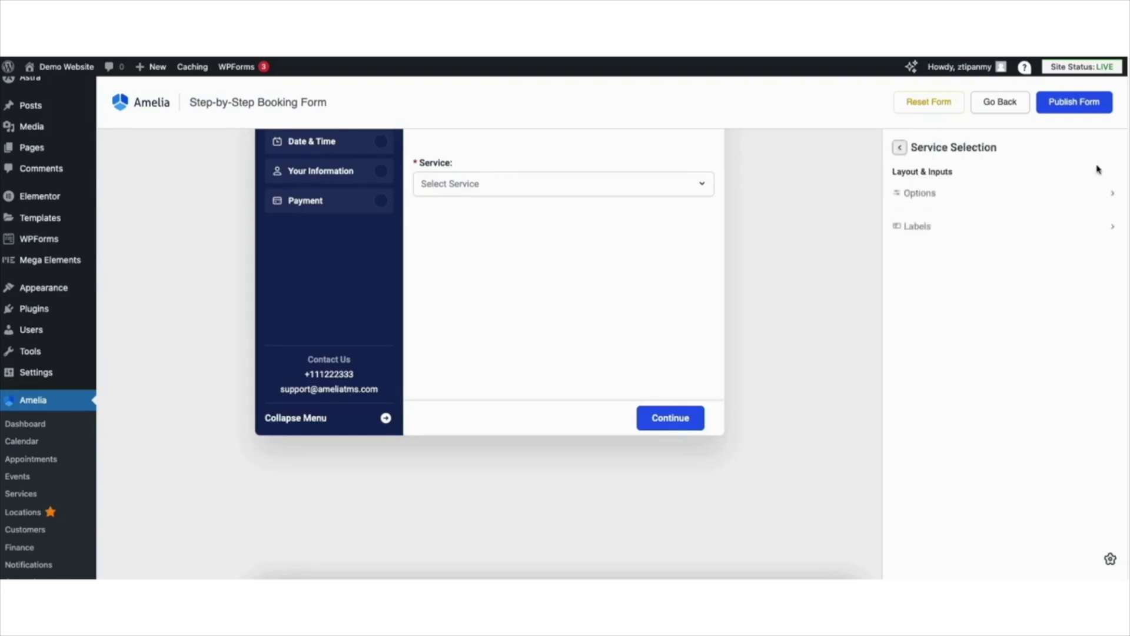
{"action": "left_click", "coordinate": [901, 147]}
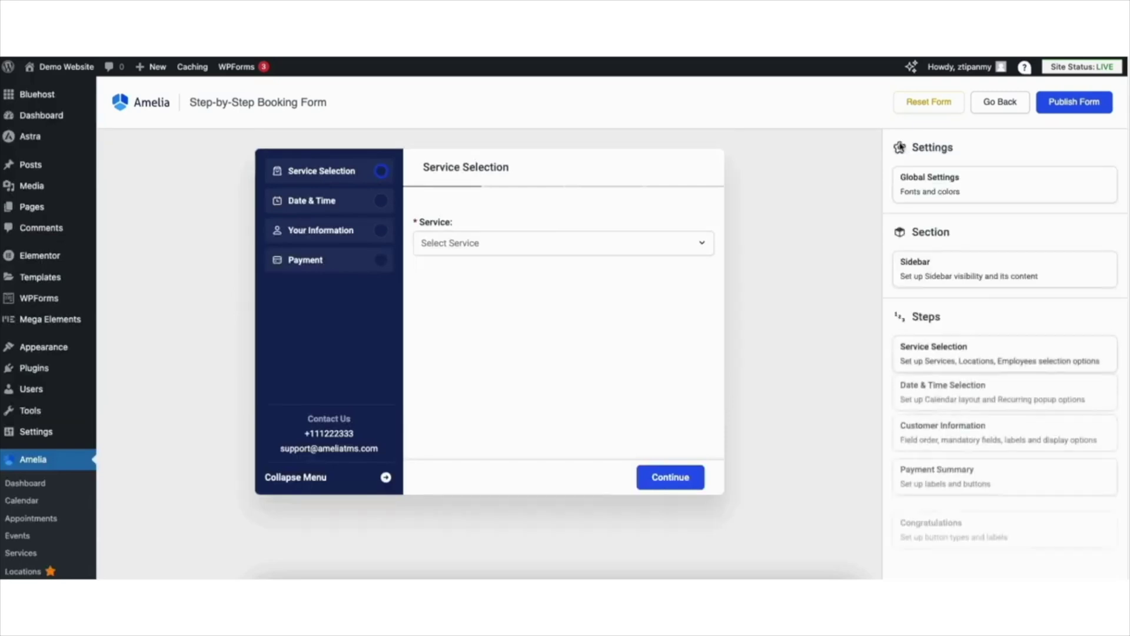
Try hiding the calendar slot end time in the Date & Time Selection options and turn it back on.
{"action": "left_click", "coordinate": [926, 394]}
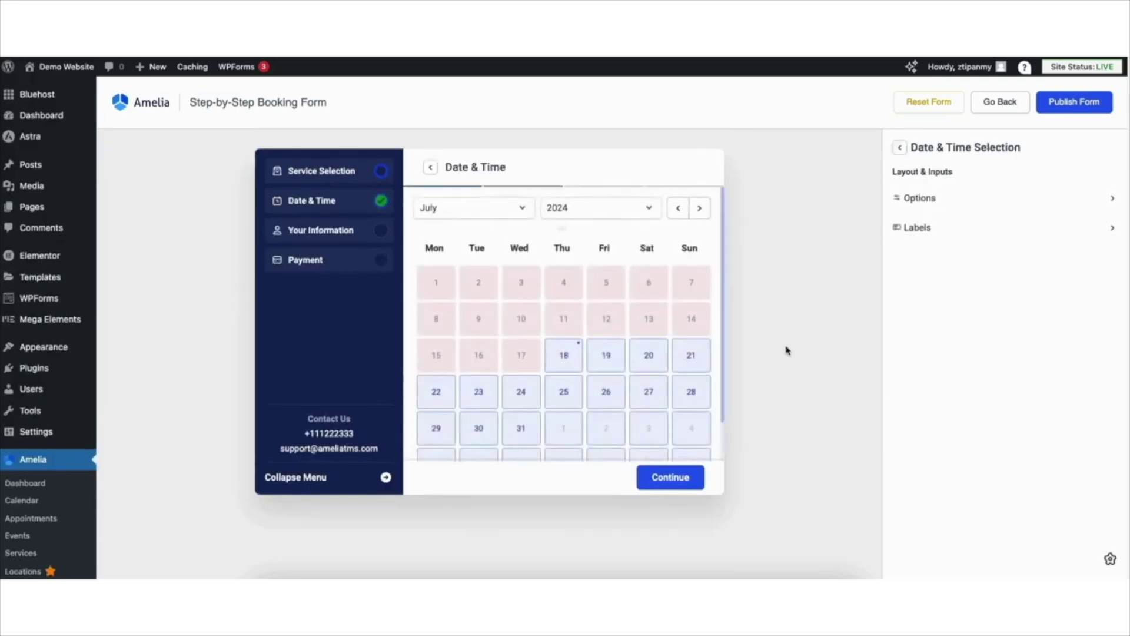
{"action": "left_click", "coordinate": [923, 200]}
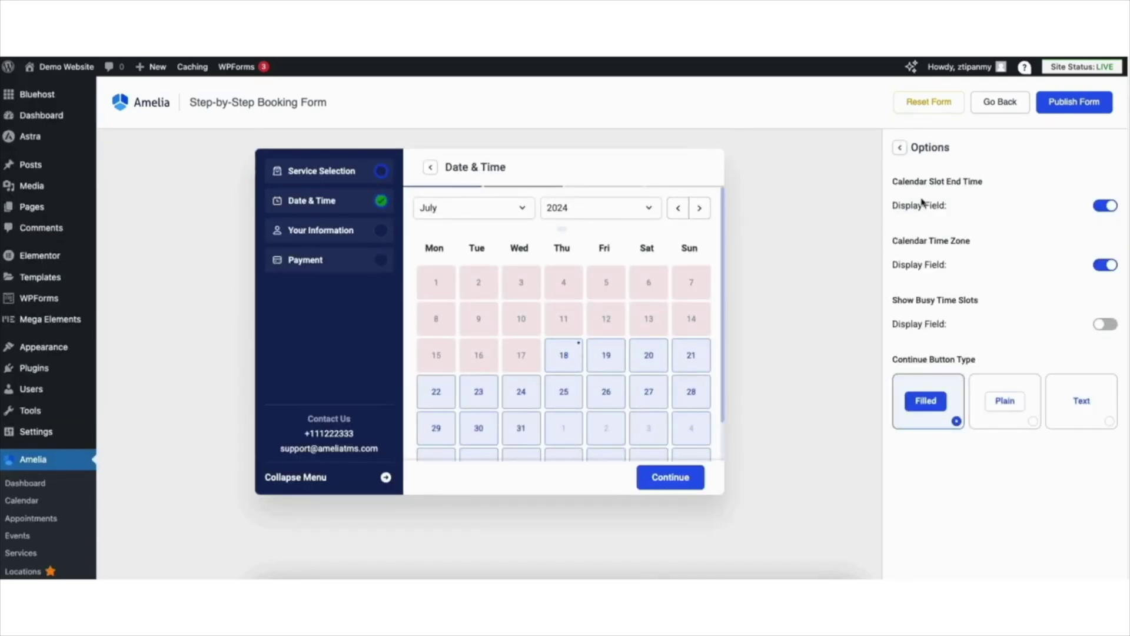
{"action": "left_click", "coordinate": [1102, 209]}
{"action": "left_click", "coordinate": [1102, 209]}
{"action": "left_click", "coordinate": [900, 147]}
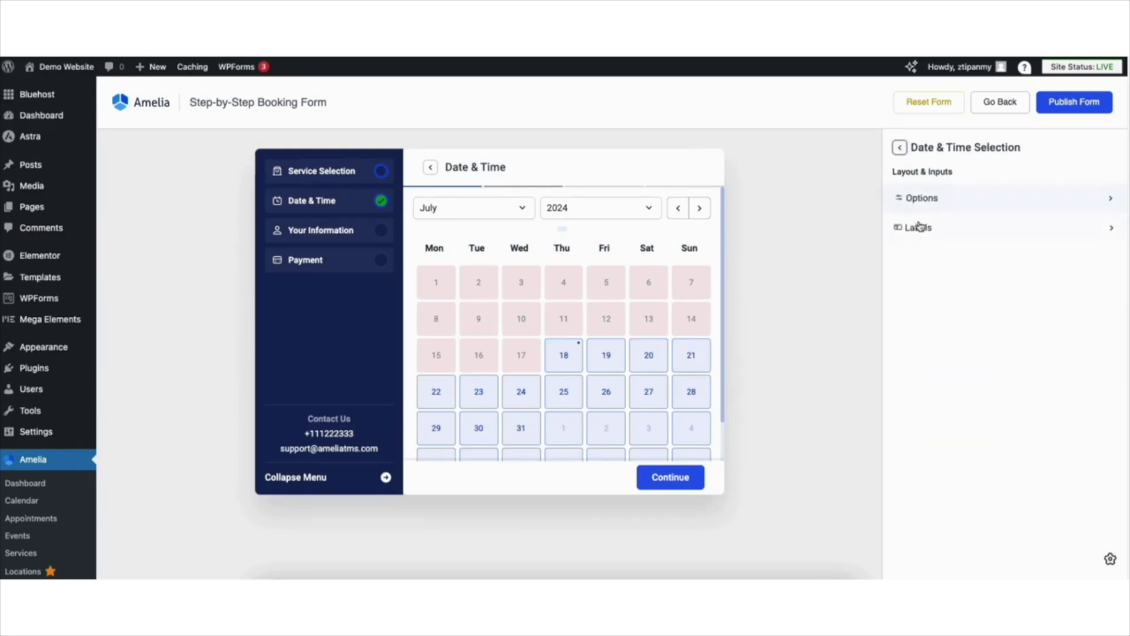
Look through the Date & Time Selection step's label settings for the step title, step content and footer buttons.
{"action": "left_click", "coordinate": [921, 230]}
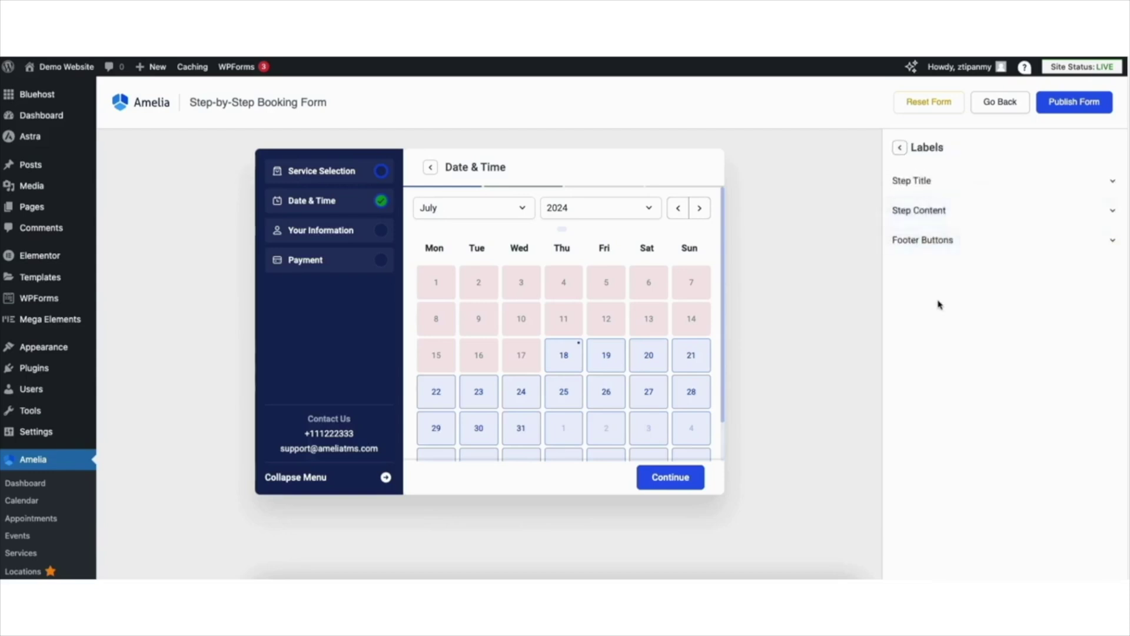
{"action": "left_click", "coordinate": [927, 184]}
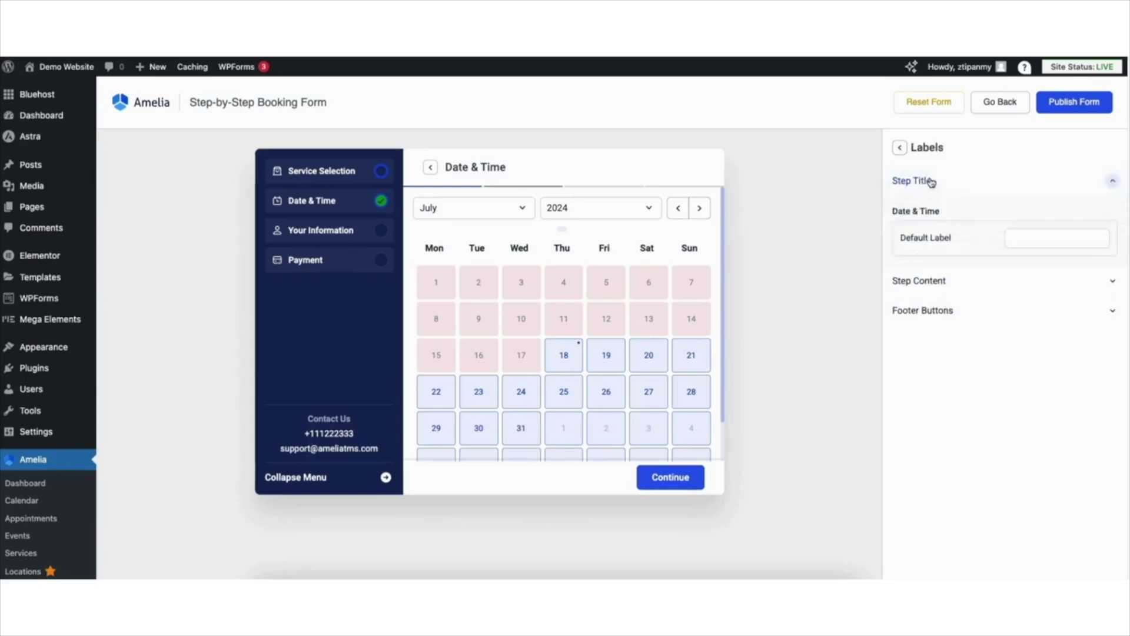
{"action": "left_click", "coordinate": [928, 281]}
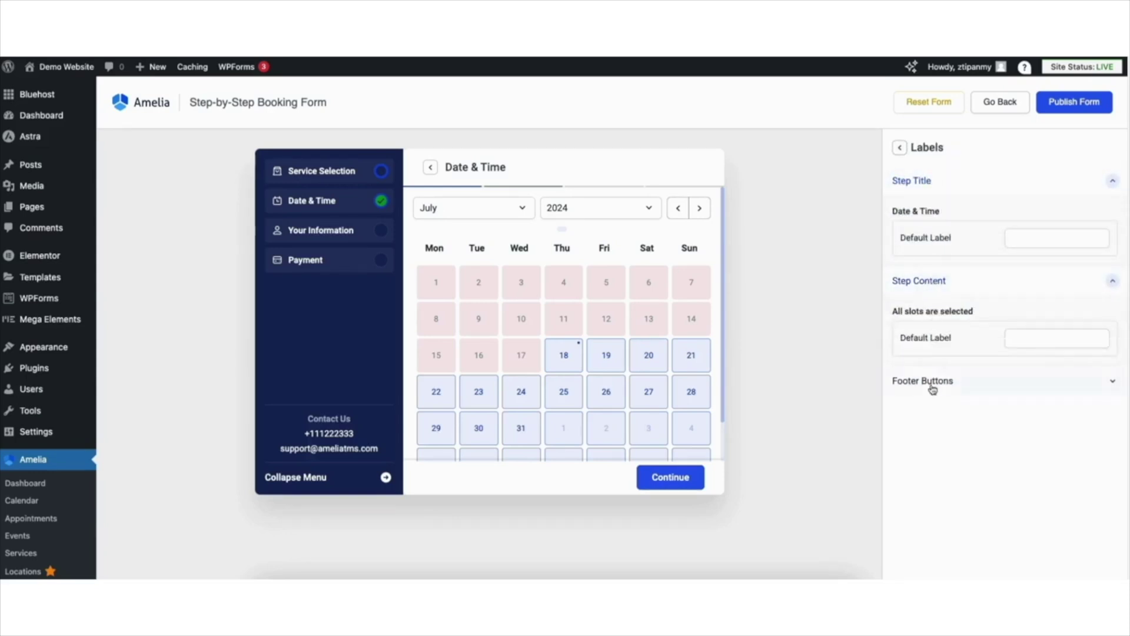
{"action": "left_click", "coordinate": [933, 387]}
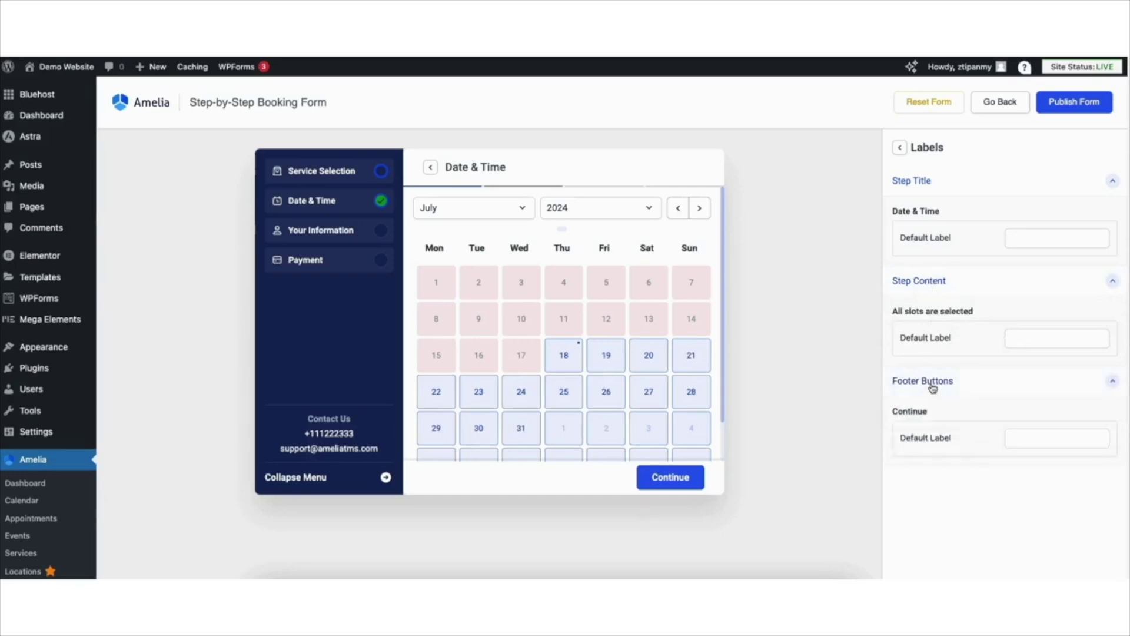
{"action": "left_click", "coordinate": [900, 147]}
{"action": "left_click", "coordinate": [898, 149]}
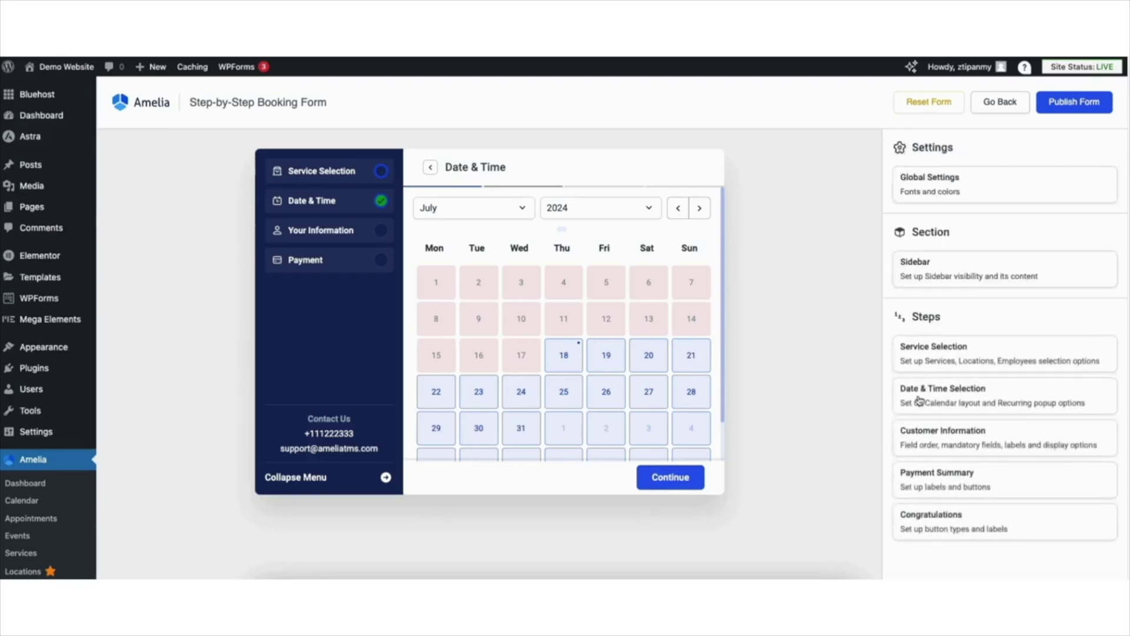
Look at the Customer Information step's field order and try moving the First Name field.
{"action": "left_click", "coordinate": [926, 438]}
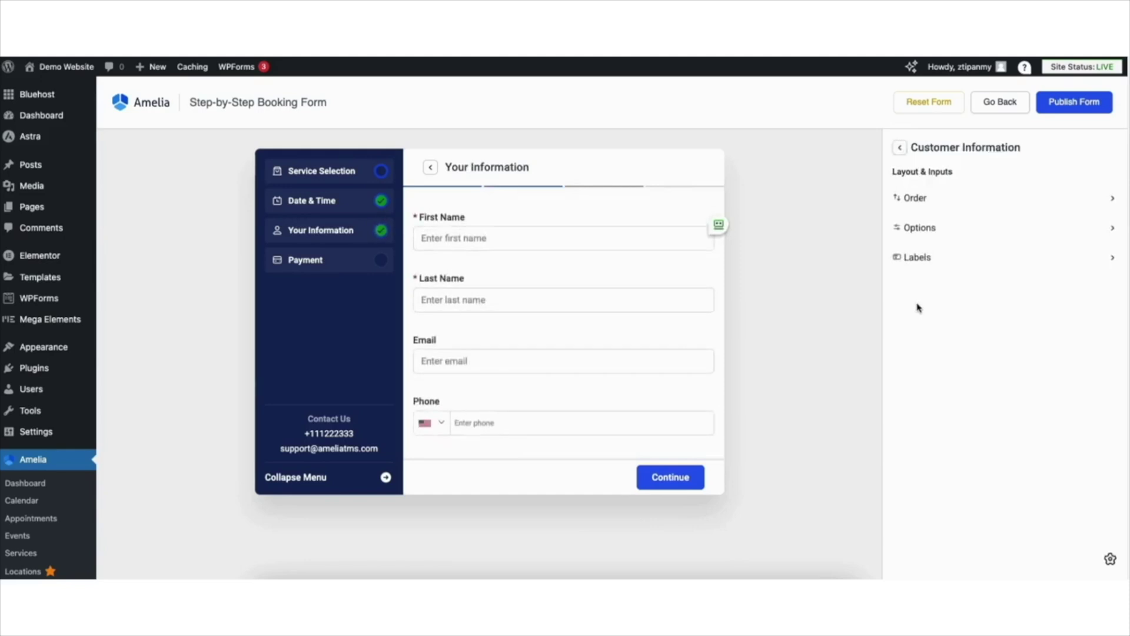
{"action": "left_click", "coordinate": [919, 199]}
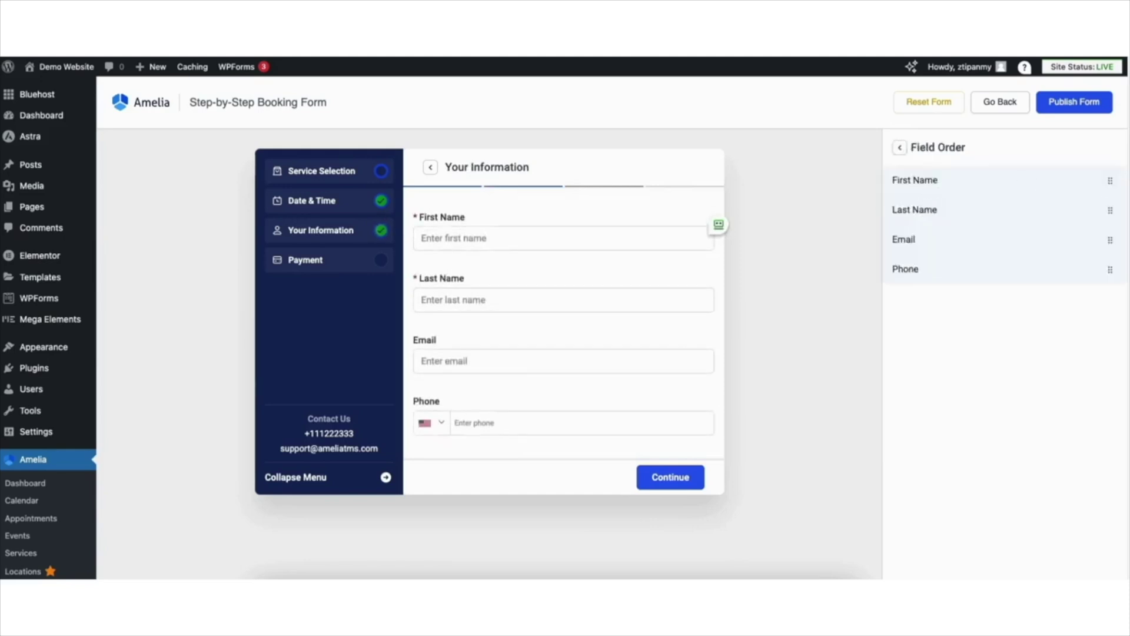
{"action": "mouse_move", "coordinate": [1111, 181]}
{"action": "left_mouse_down"}
{"action": "mouse_move", "coordinate": [1103, 202]}
{"action": "mouse_move", "coordinate": [1111, 183]}
{"action": "left_mouse_up"}
{"action": "left_click", "coordinate": [900, 150]}
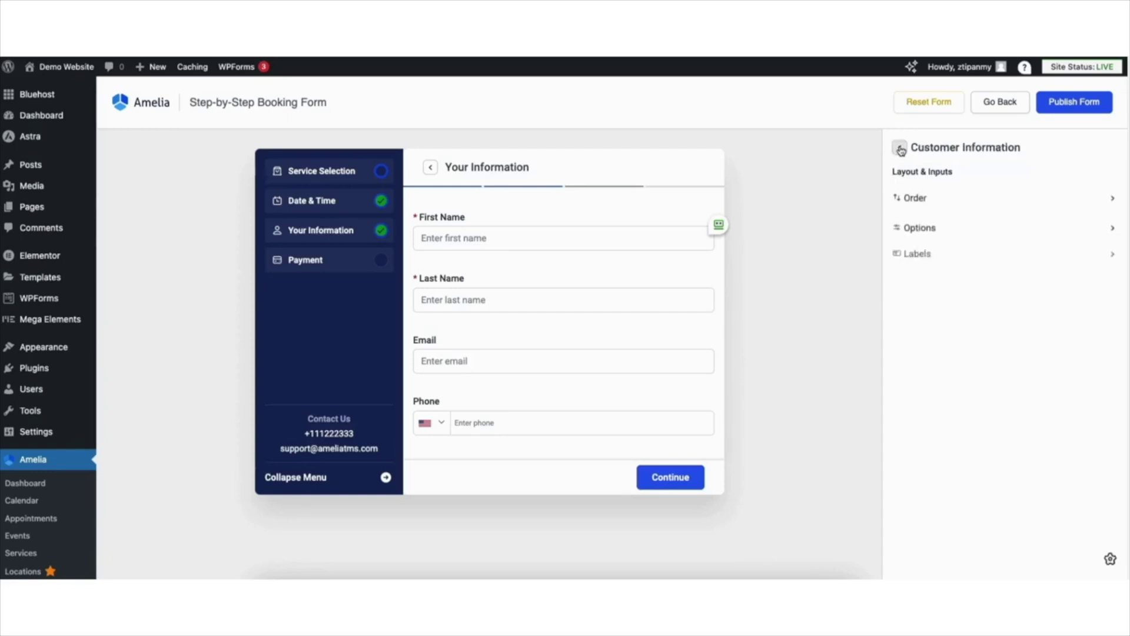
Check the Customer Information step's mandatory and display options and try the Plain continue button type.
{"action": "left_click", "coordinate": [930, 227]}
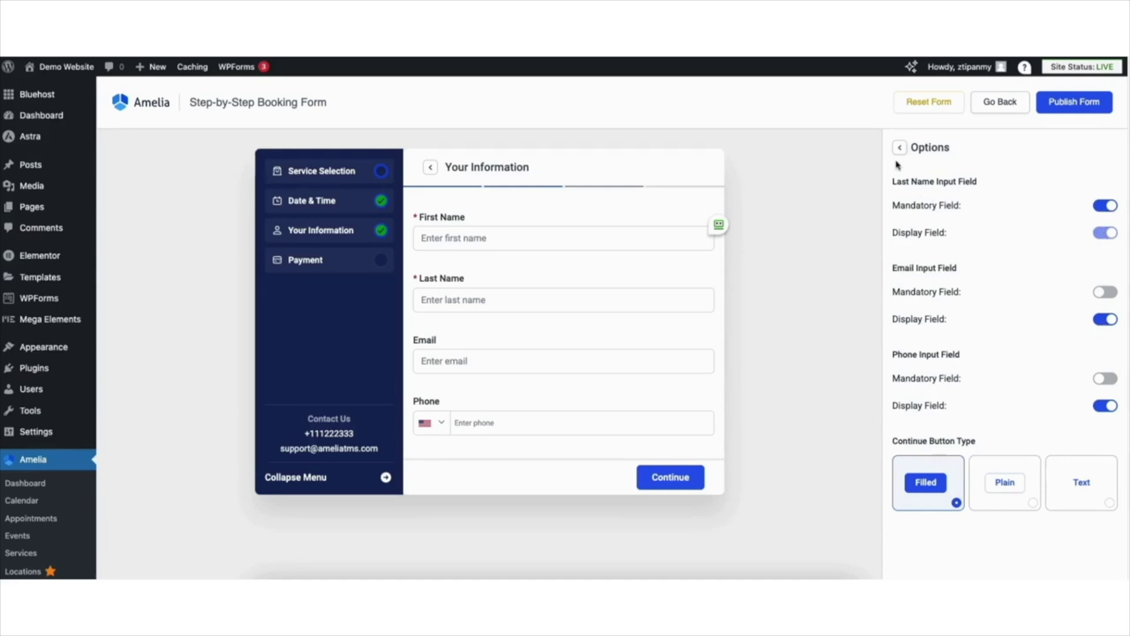
{"action": "left_click", "coordinate": [1006, 483]}
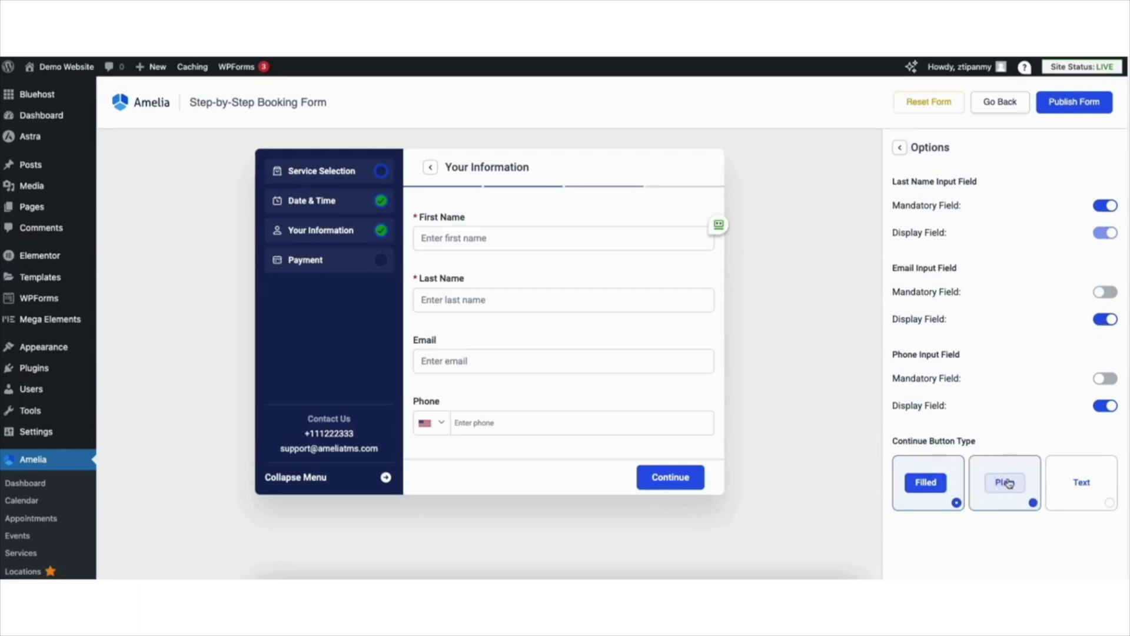
{"action": "left_click", "coordinate": [899, 147]}
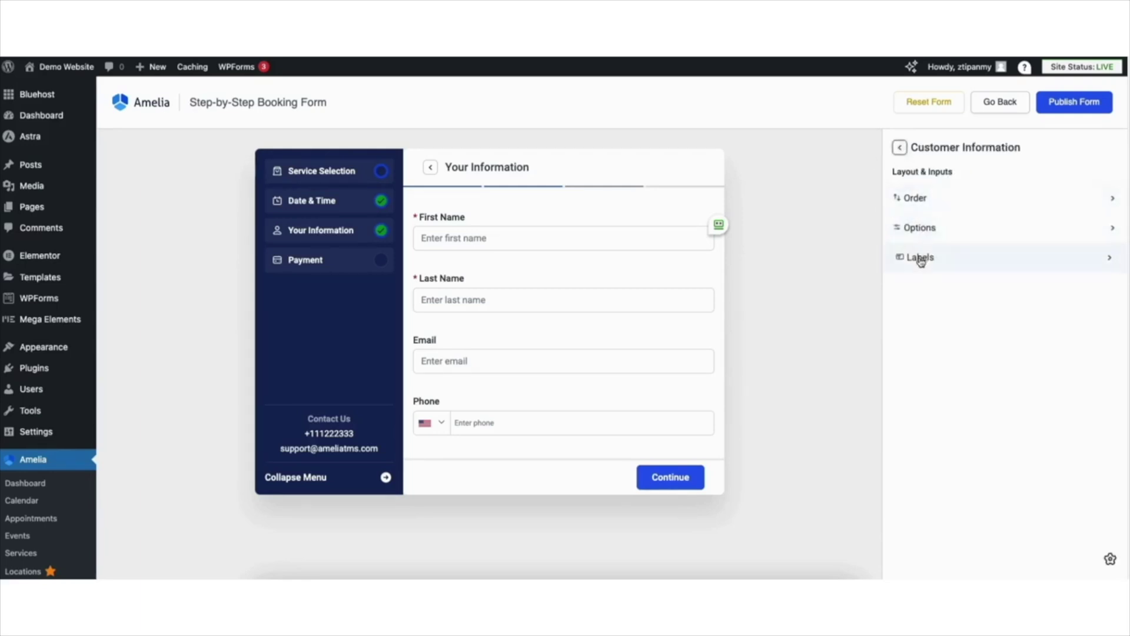
Look through the Customer Information step's label settings for the step title, input fields and footer buttons.
{"action": "left_click", "coordinate": [922, 259]}
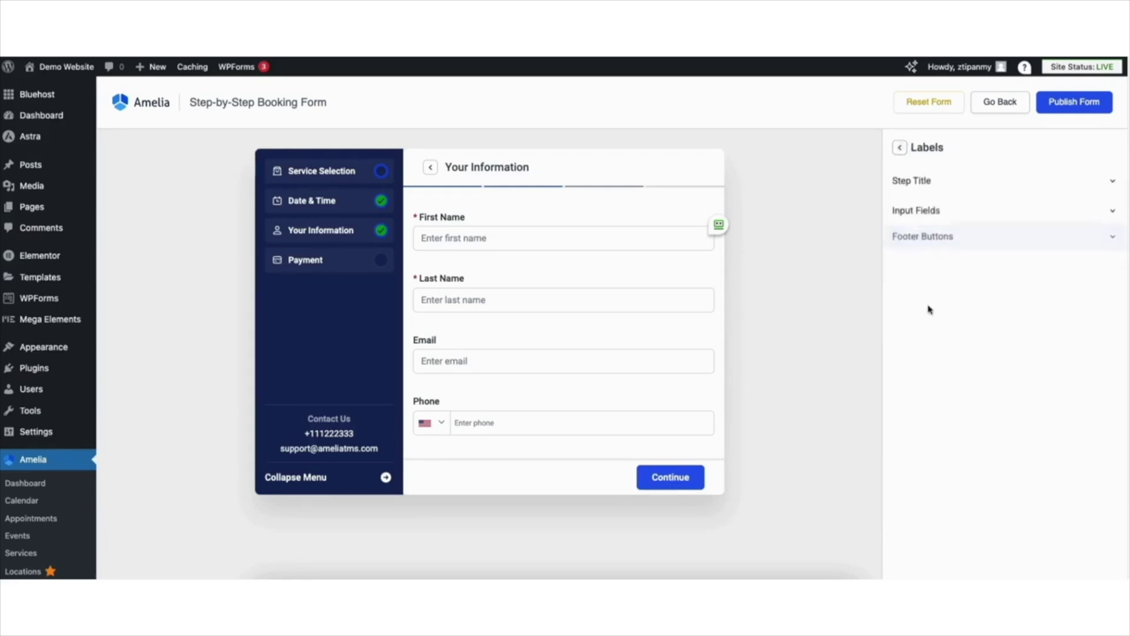
{"action": "left_click", "coordinate": [925, 183]}
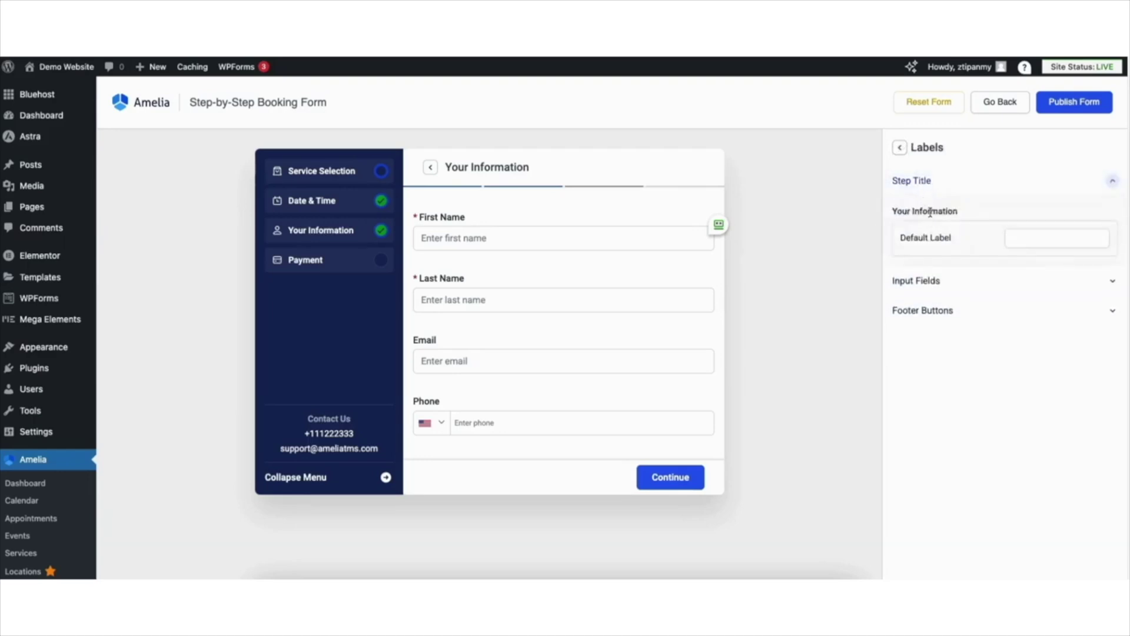
{"action": "left_click", "coordinate": [929, 284]}
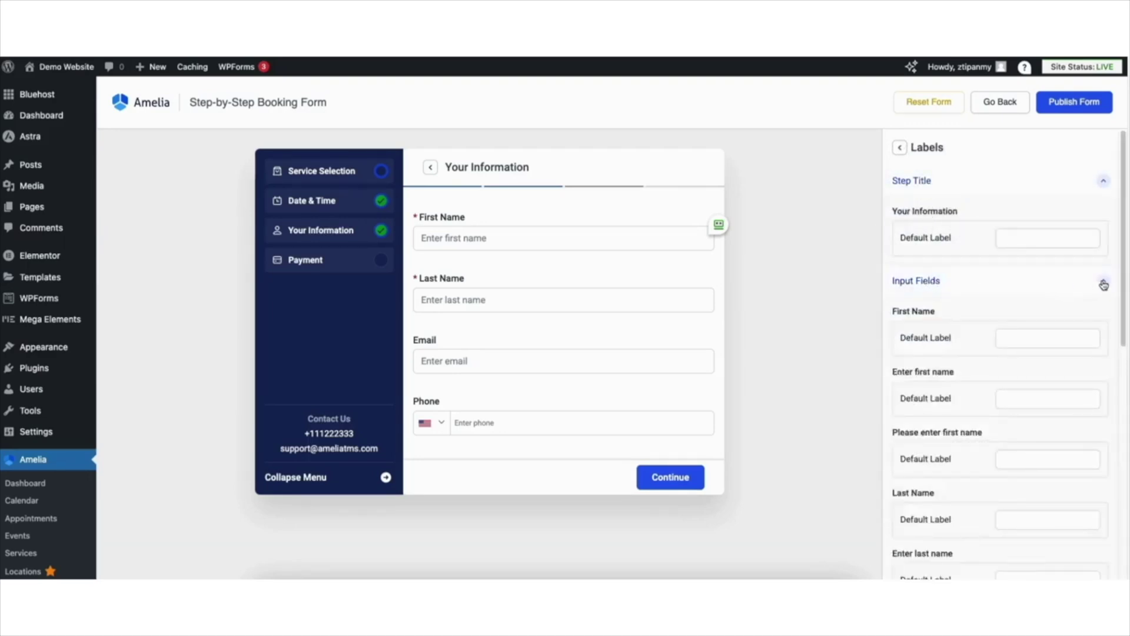
{"action": "left_click", "coordinate": [1104, 284]}
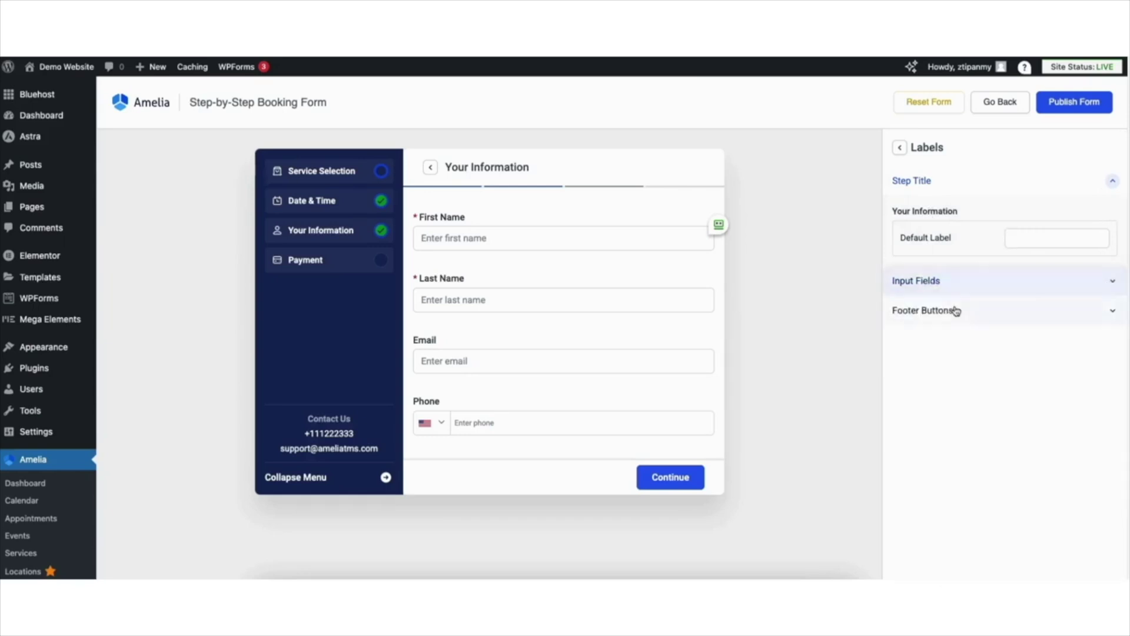
{"action": "left_click", "coordinate": [955, 311]}
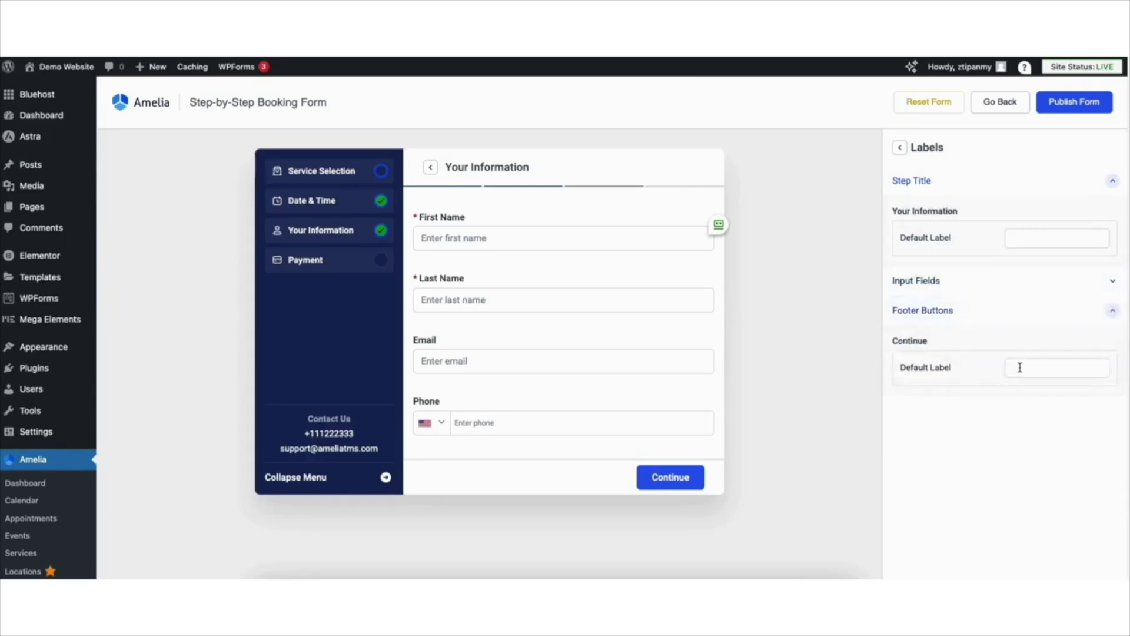
{"action": "left_click", "coordinate": [899, 148]}
{"action": "left_click", "coordinate": [900, 147]}
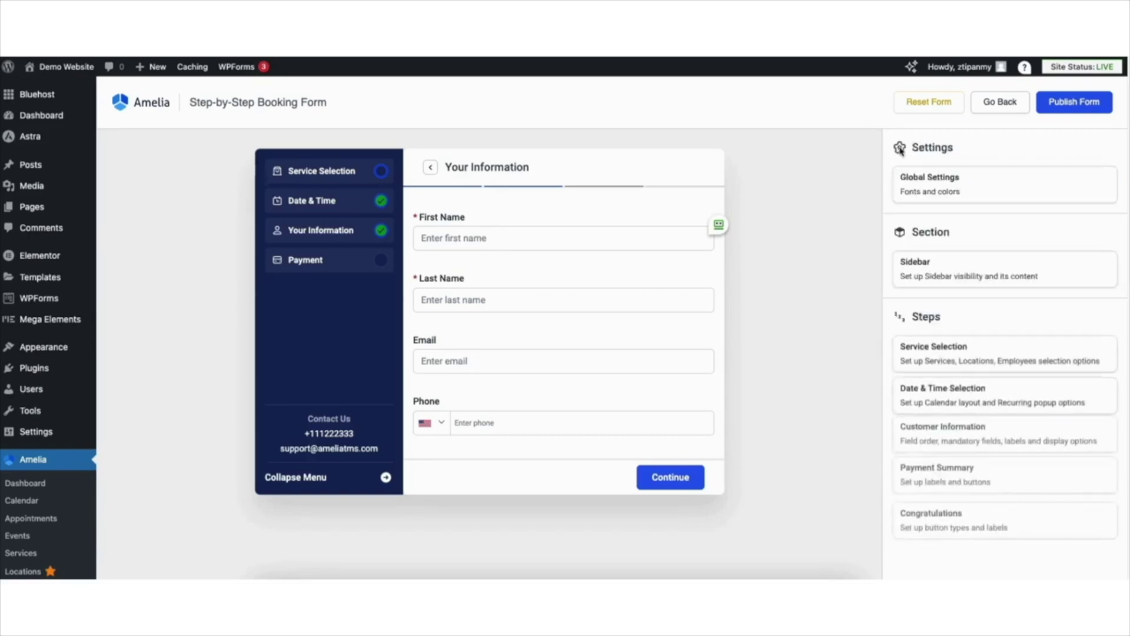
Check the continue button type options of the Payment Summary step.
{"action": "left_click", "coordinate": [928, 481]}
{"action": "left_click", "coordinate": [918, 197]}
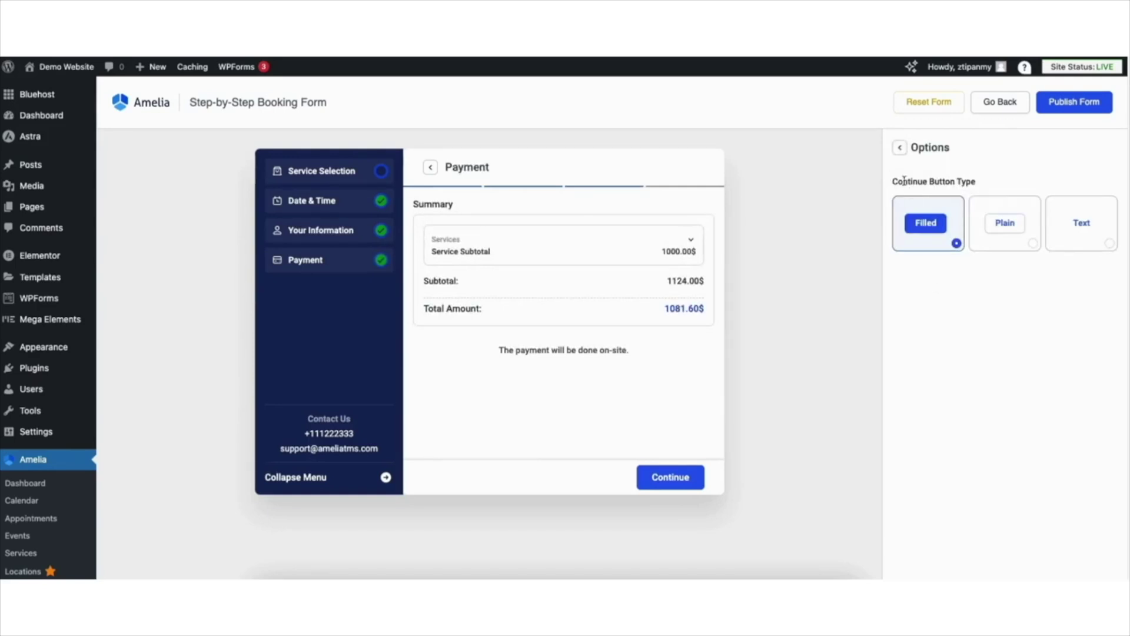
{"action": "left_click", "coordinate": [900, 150]}
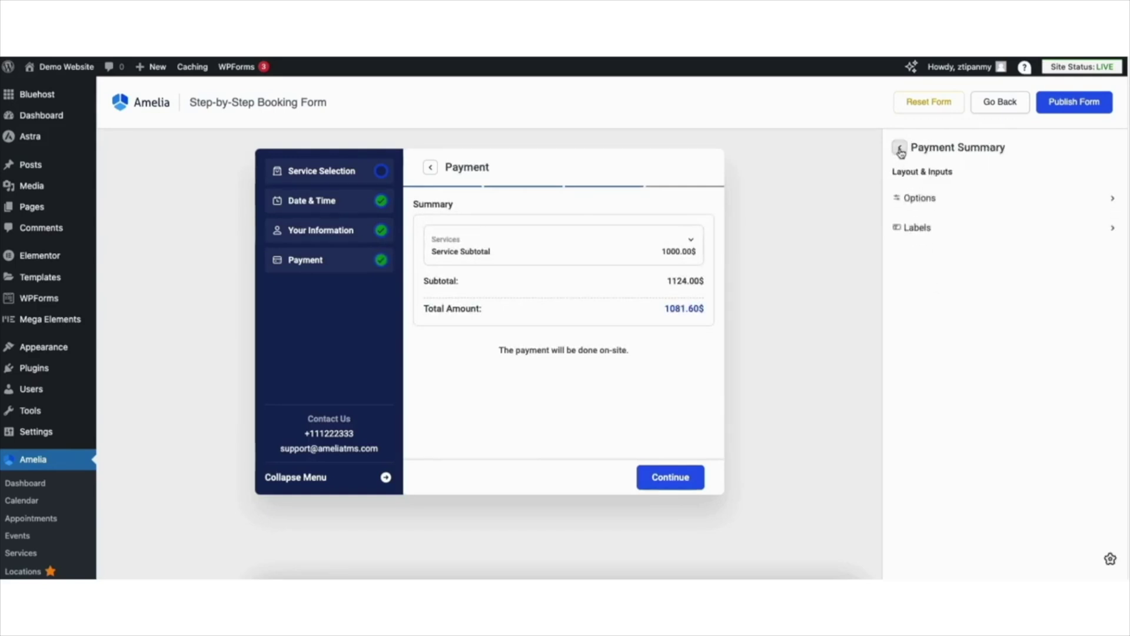
Look through the Payment Summary step's label settings for the step title, summary segment, payment segment and footer buttons.
{"action": "left_click", "coordinate": [917, 229]}
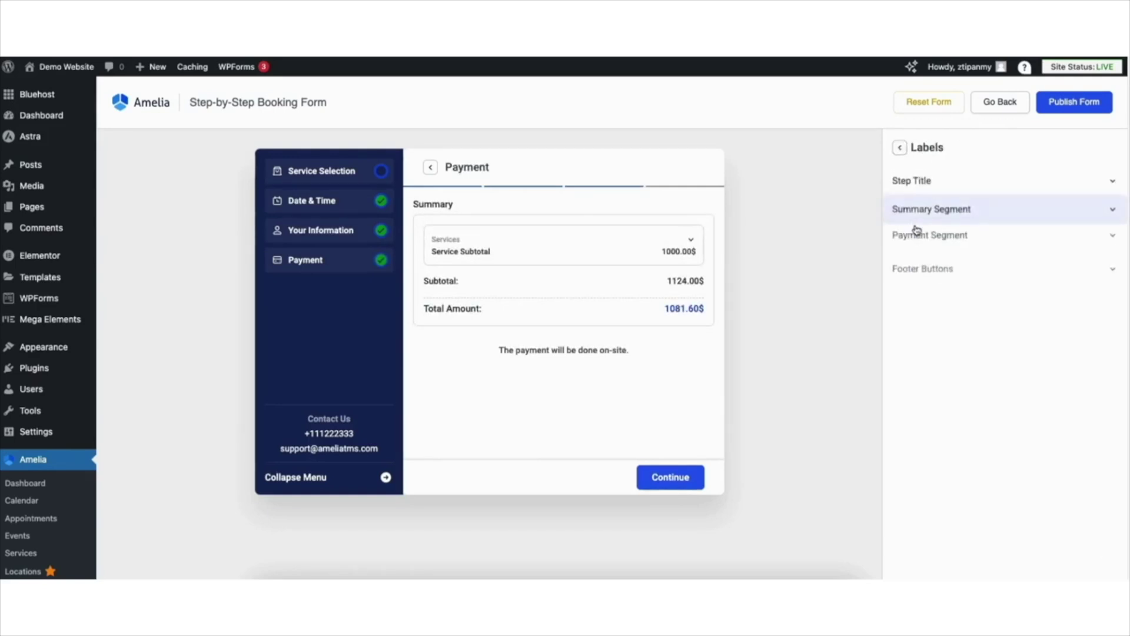
{"action": "left_click", "coordinate": [939, 185]}
{"action": "left_click", "coordinate": [938, 184]}
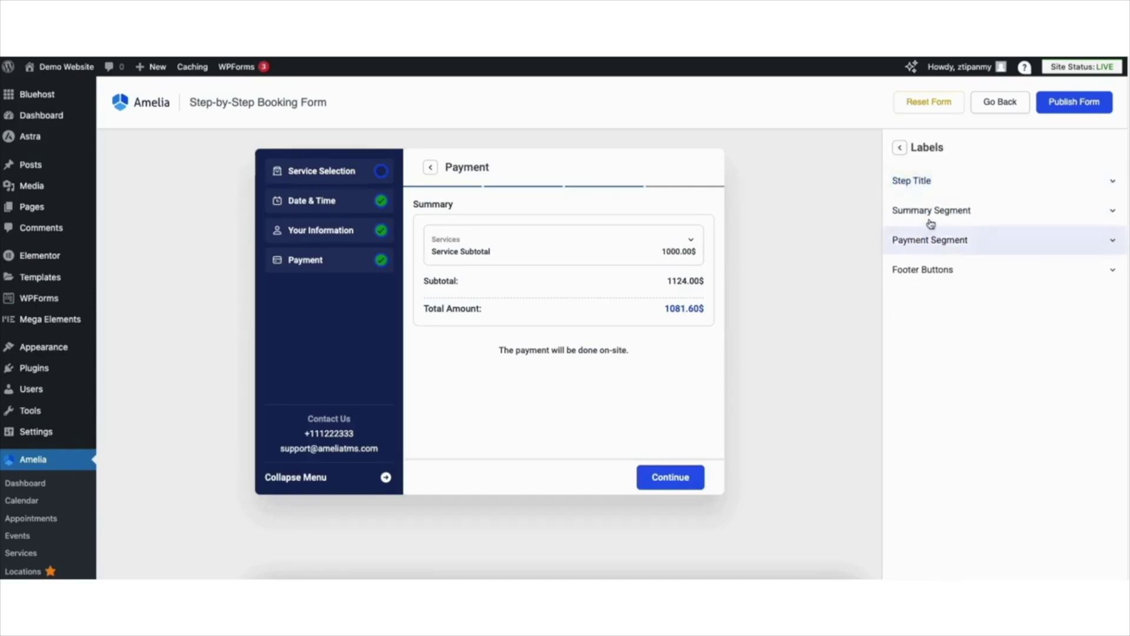
{"action": "left_click", "coordinate": [932, 212]}
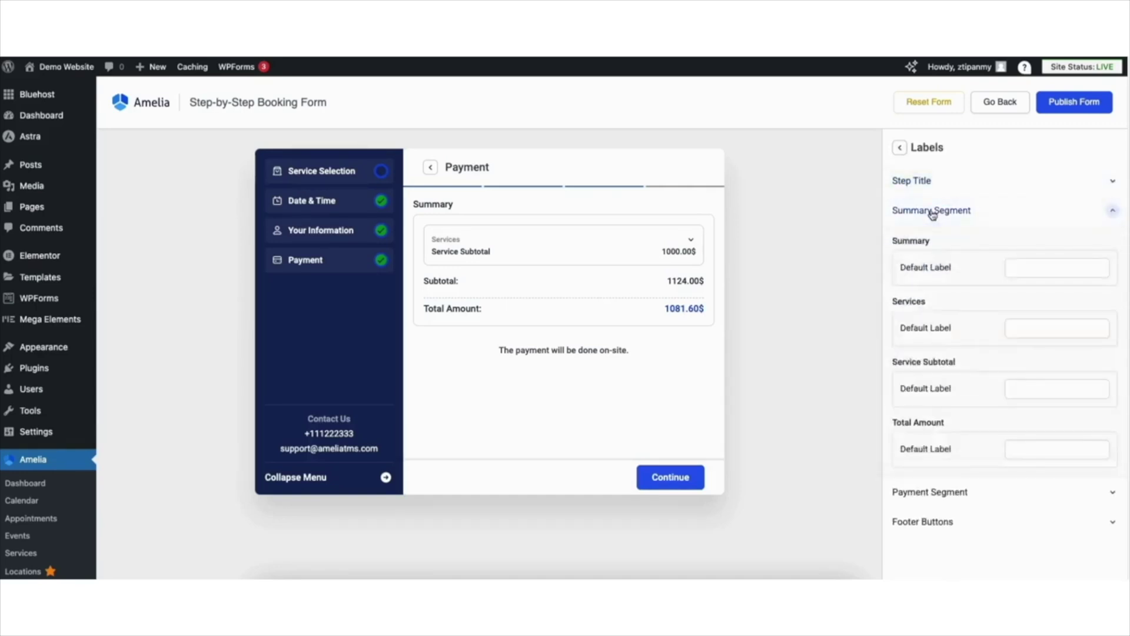
{"action": "left_click", "coordinate": [933, 214]}
{"action": "left_click", "coordinate": [929, 243]}
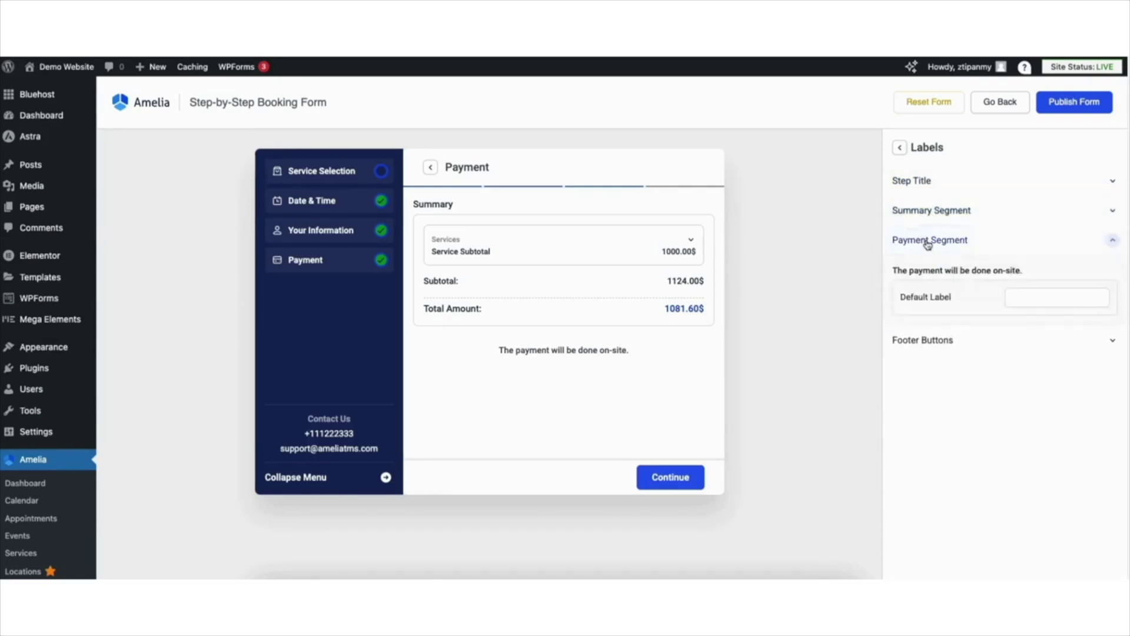
{"action": "left_click", "coordinate": [928, 242]}
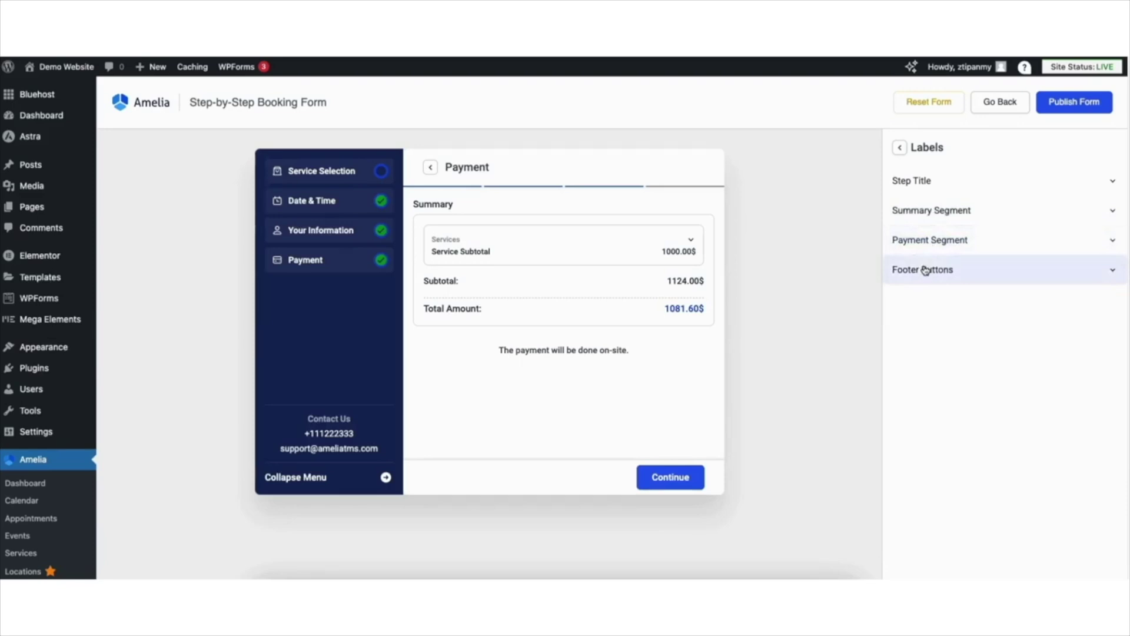
{"action": "left_click", "coordinate": [926, 269]}
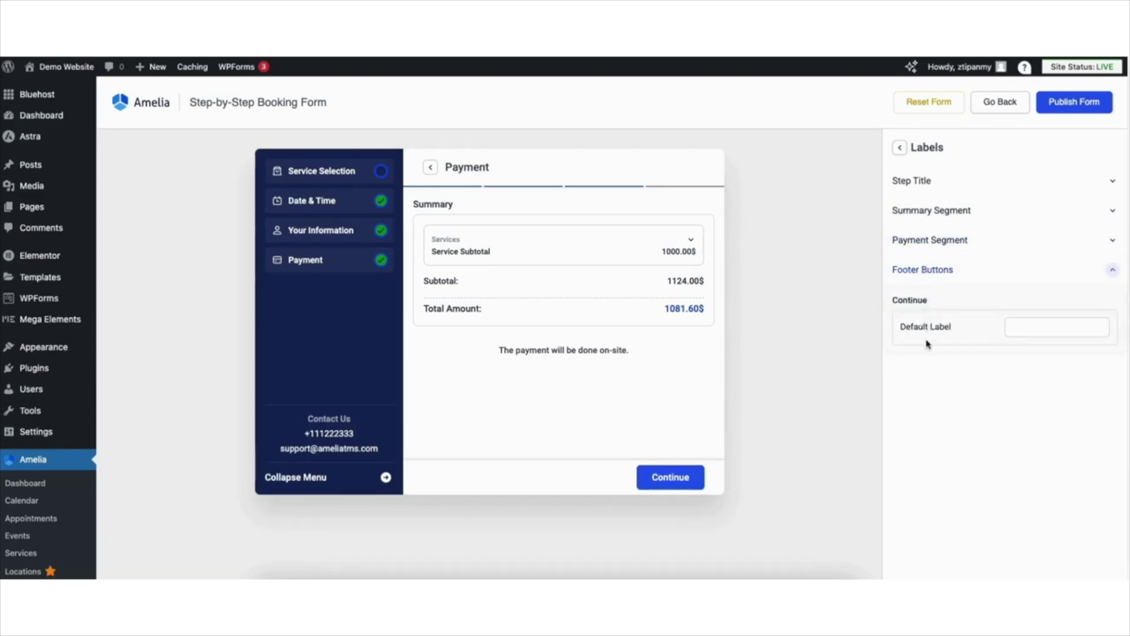
{"action": "left_click", "coordinate": [899, 148]}
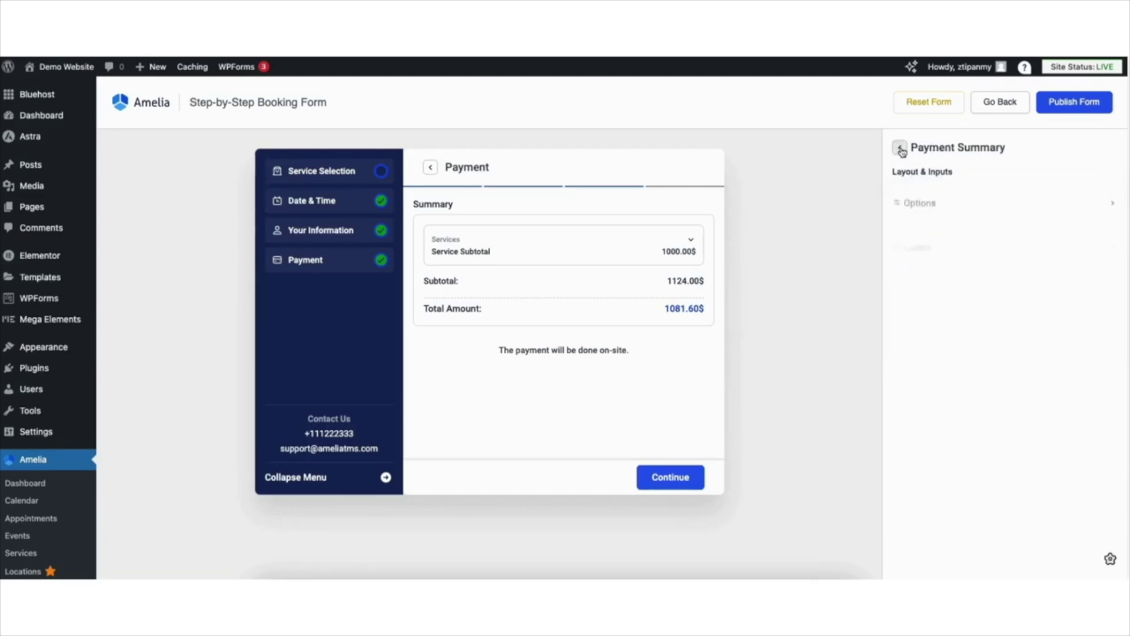
{"action": "left_click", "coordinate": [900, 149]}
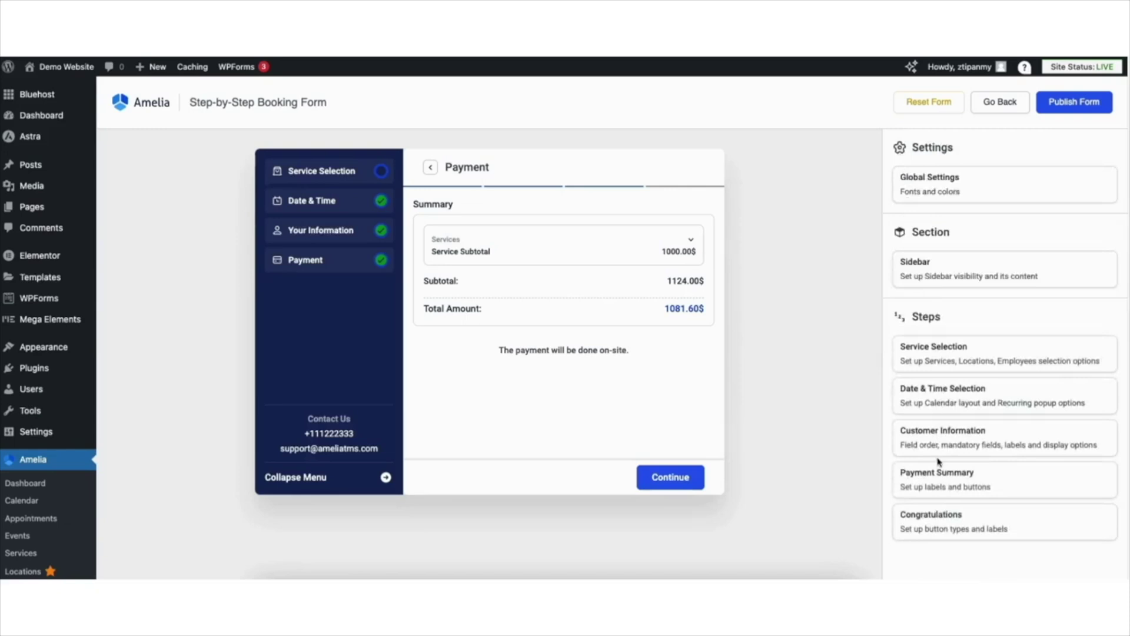
Check the finish button type options of the Congratulations step.
{"action": "left_click", "coordinate": [931, 530]}
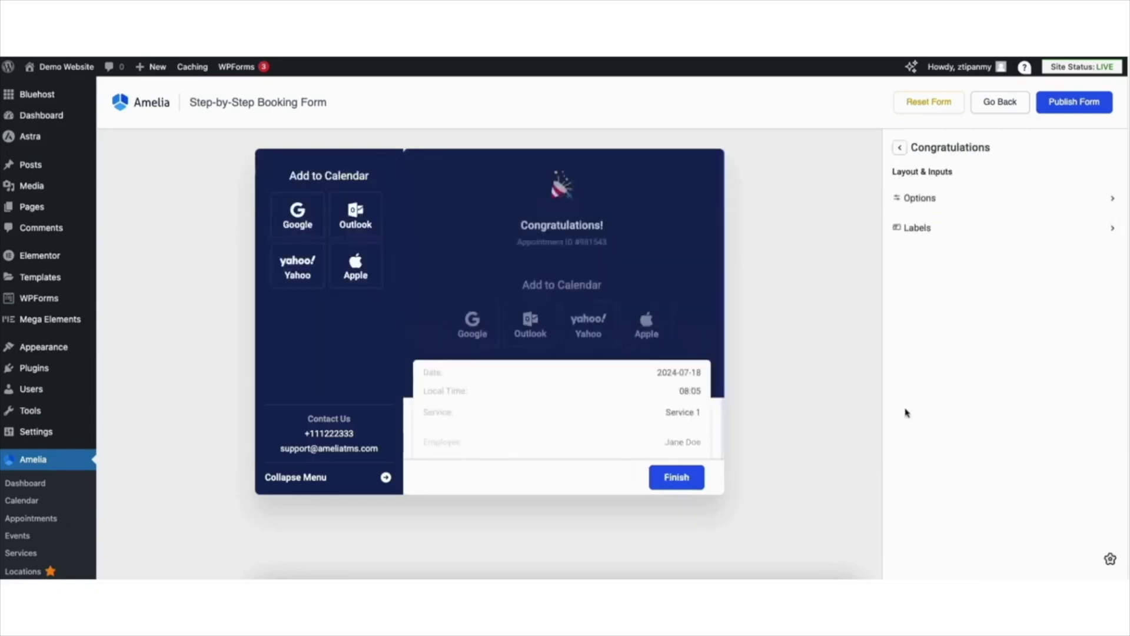
{"action": "left_click", "coordinate": [927, 203]}
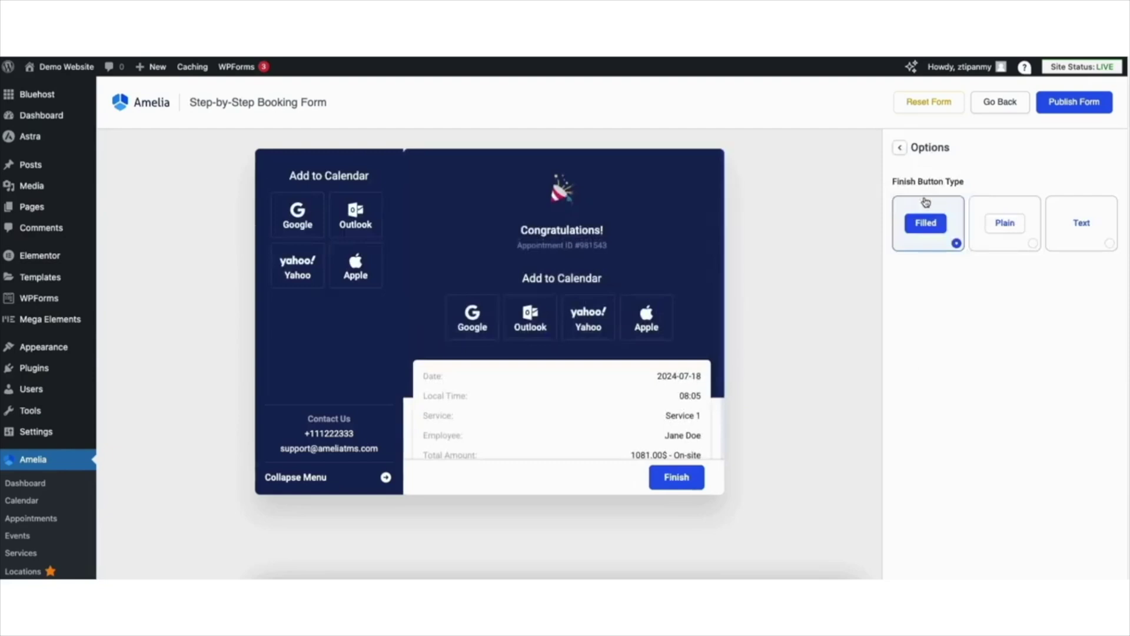
{"action": "left_click", "coordinate": [901, 148]}
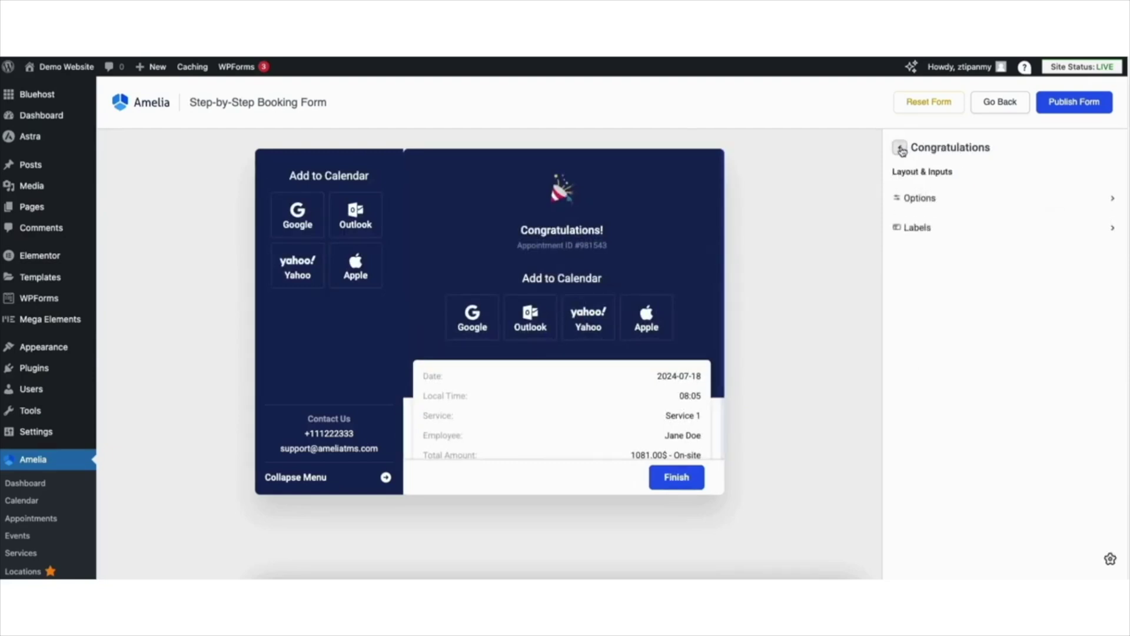
Review the Congratulations step's heading title, content and footer button labels, and publish the Step-by-Step Booking Form.
{"action": "left_click", "coordinate": [916, 231]}
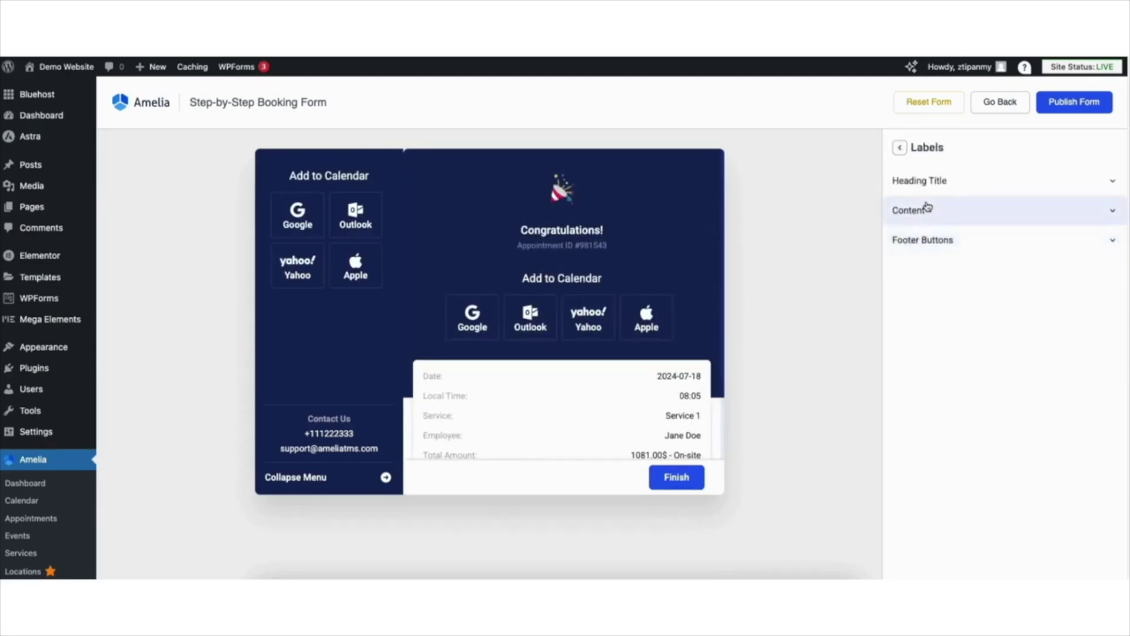
{"action": "left_click", "coordinate": [938, 185]}
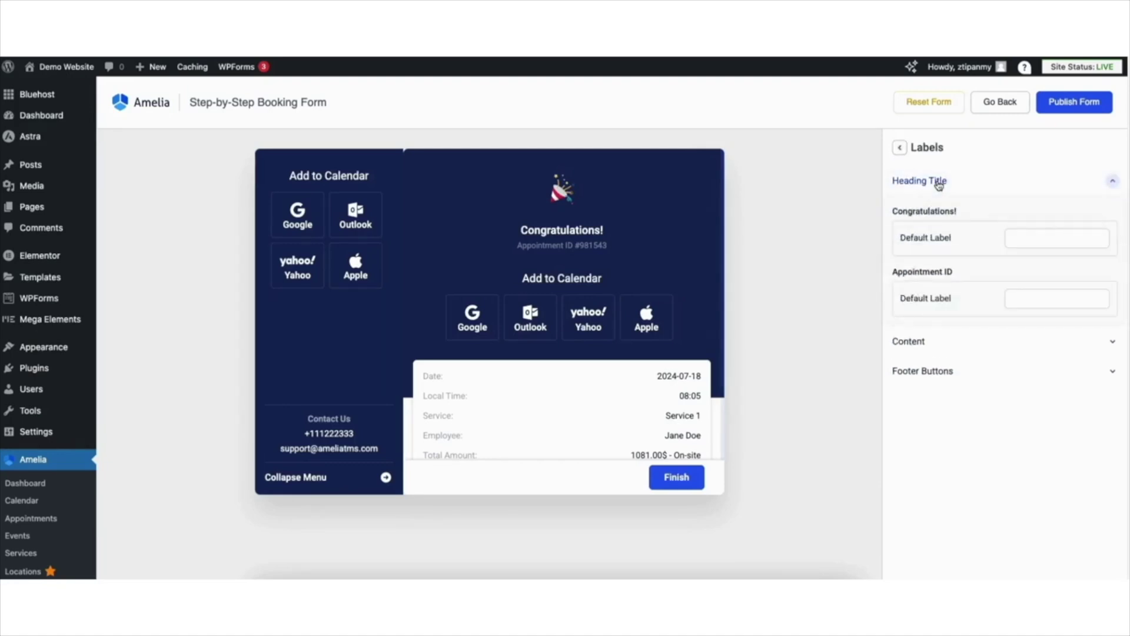
{"action": "left_click", "coordinate": [938, 184]}
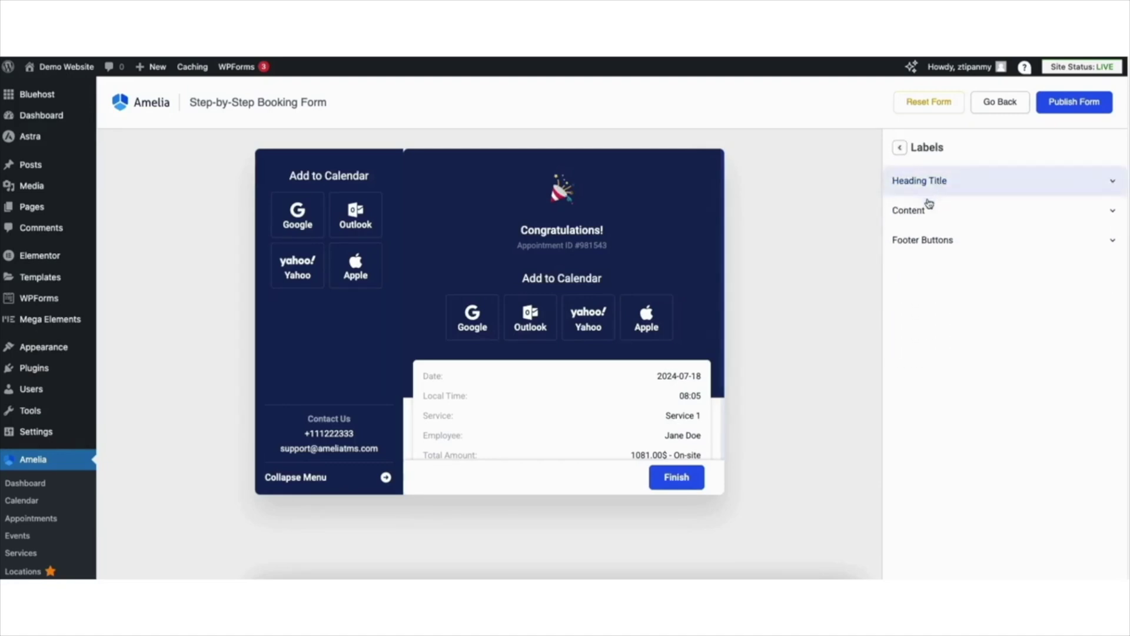
{"action": "left_click", "coordinate": [922, 216]}
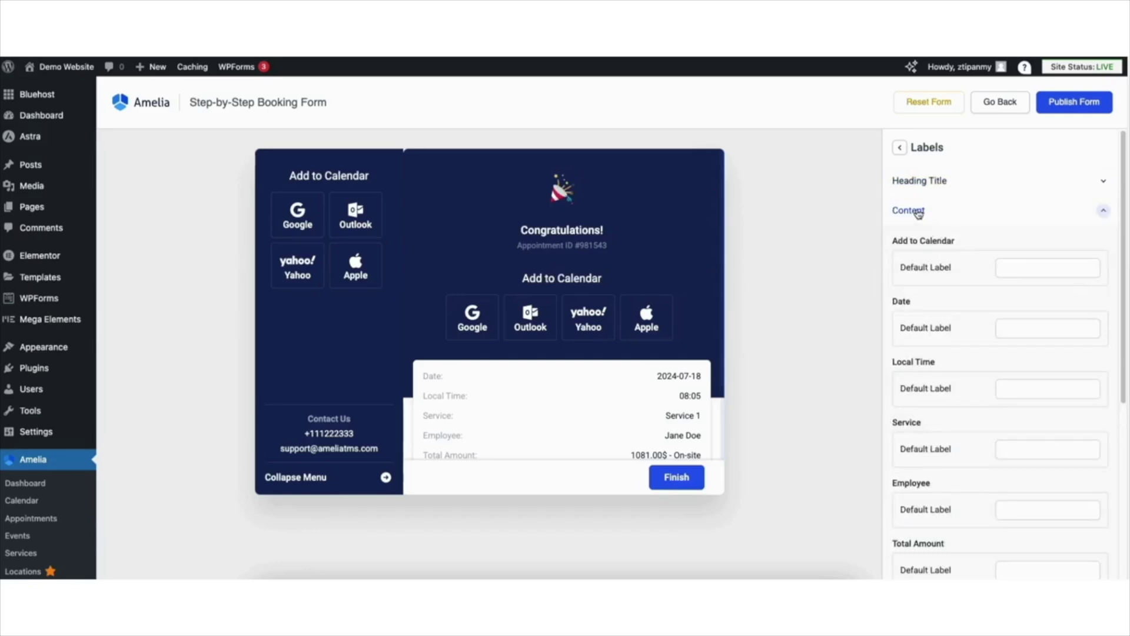
{"action": "left_click", "coordinate": [918, 214]}
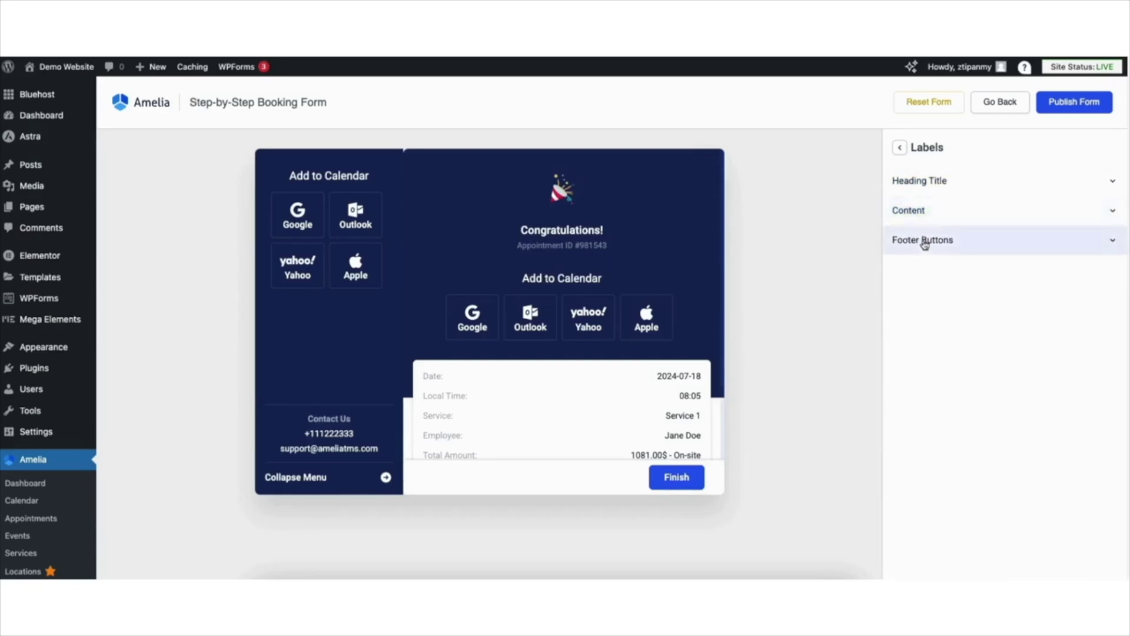
{"action": "left_click", "coordinate": [925, 243]}
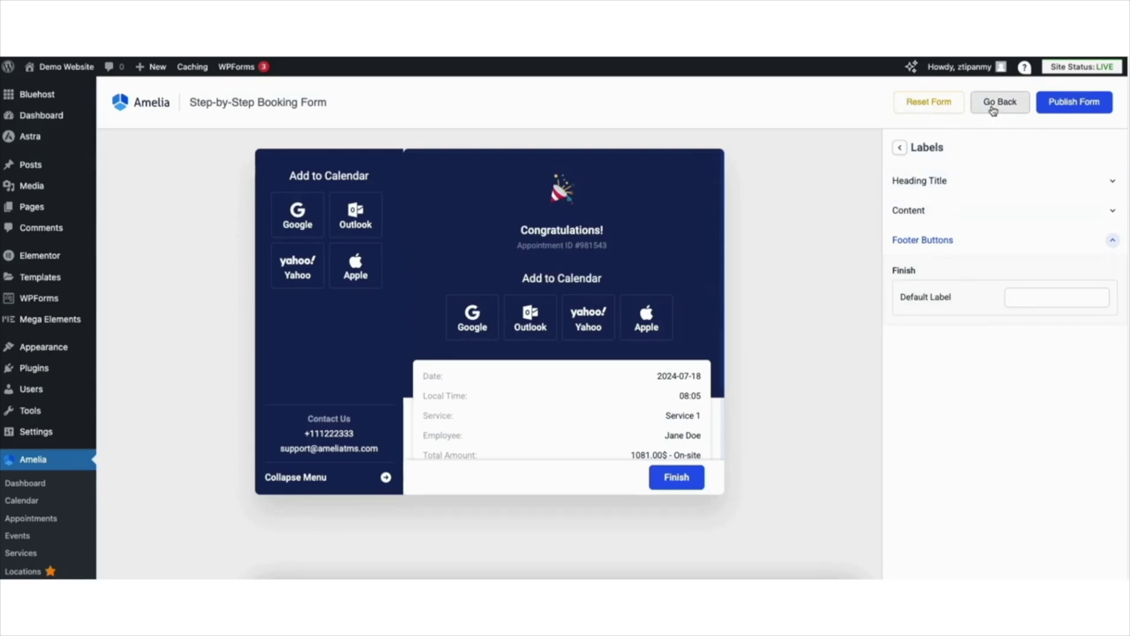
{"action": "left_click", "coordinate": [1065, 110]}
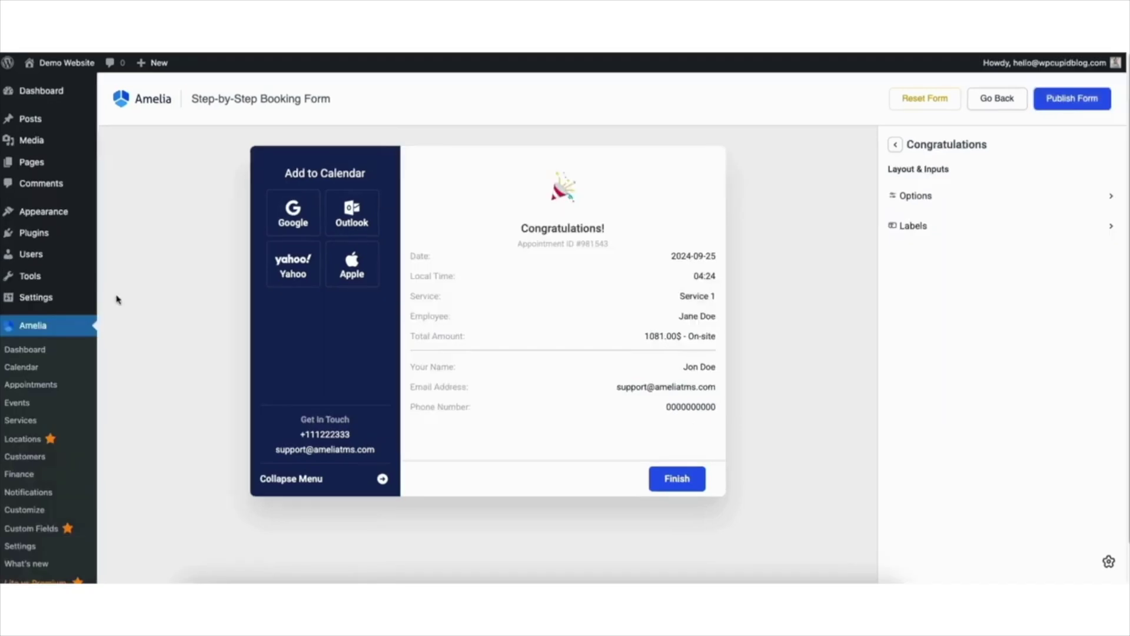
Create the WordPress user barbershopemployee with an email, name, newly generated password and the Amelia Employee role.
{"action": "mouse_move", "coordinate": [26, 258]}
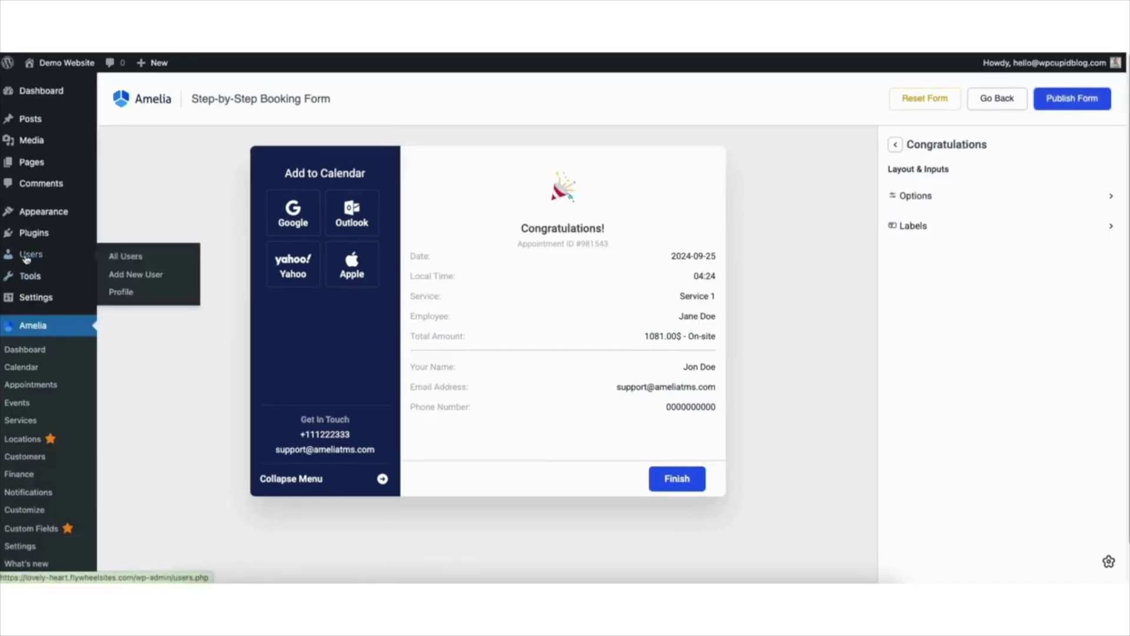
{"action": "left_click", "coordinate": [135, 276]}
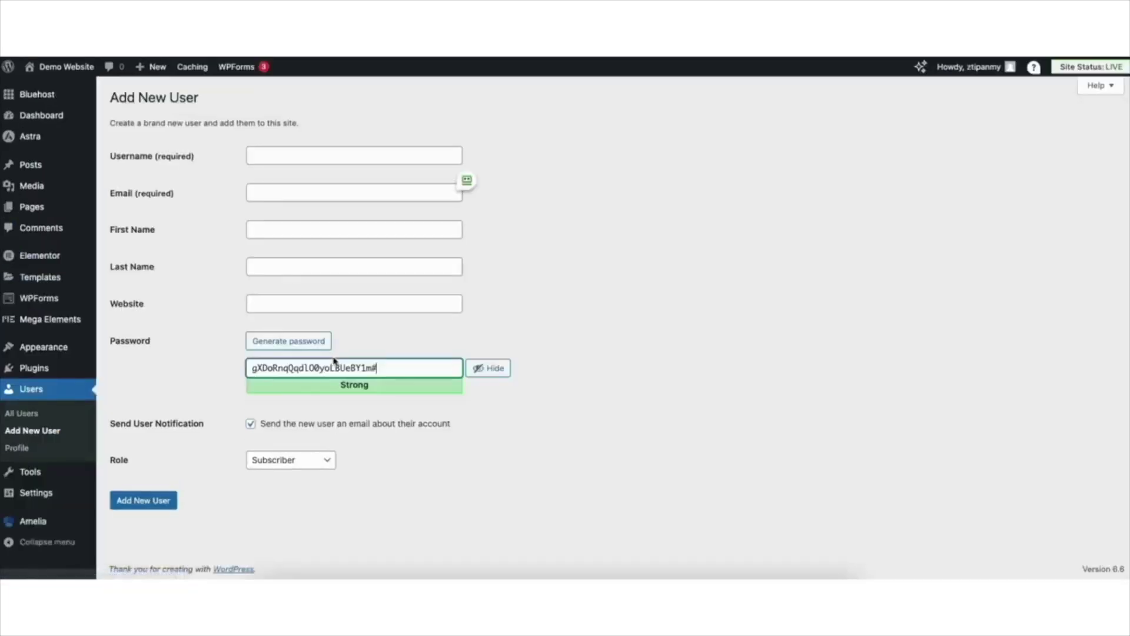
{"action": "left_click", "coordinate": [297, 154]}
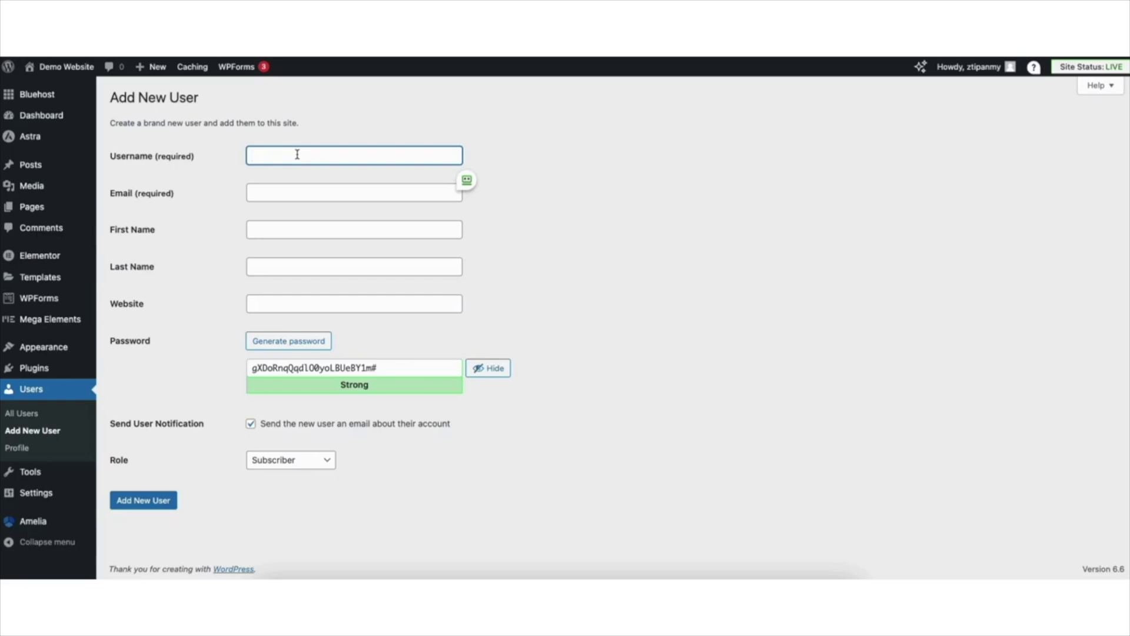
{"action": "left_click", "coordinate": [288, 341]}
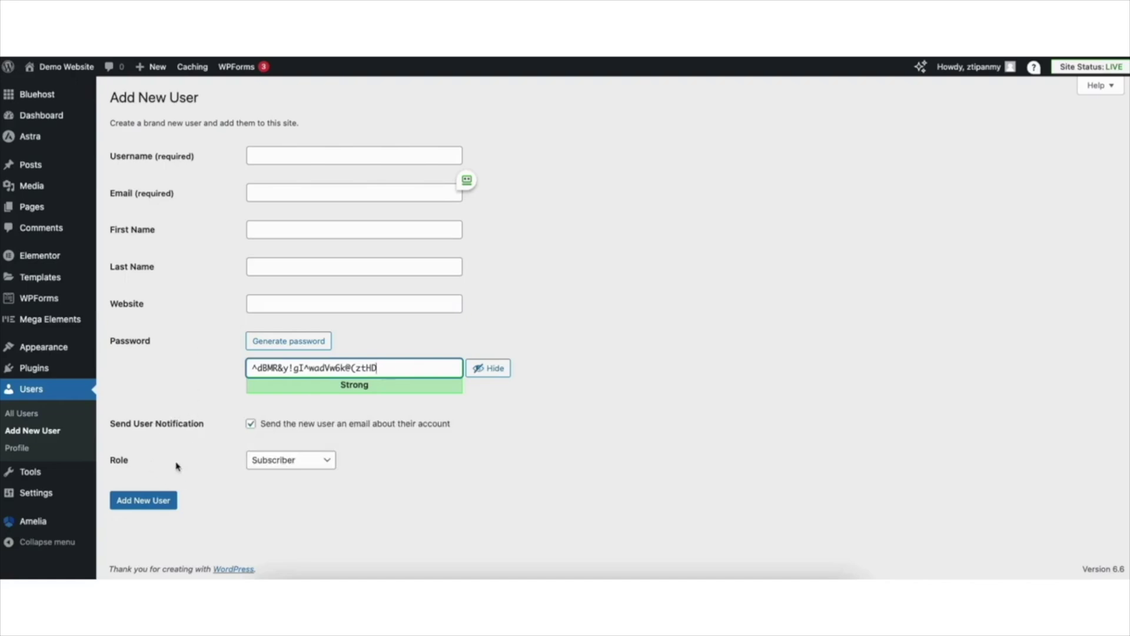
{"action": "left_click", "coordinate": [283, 465]}
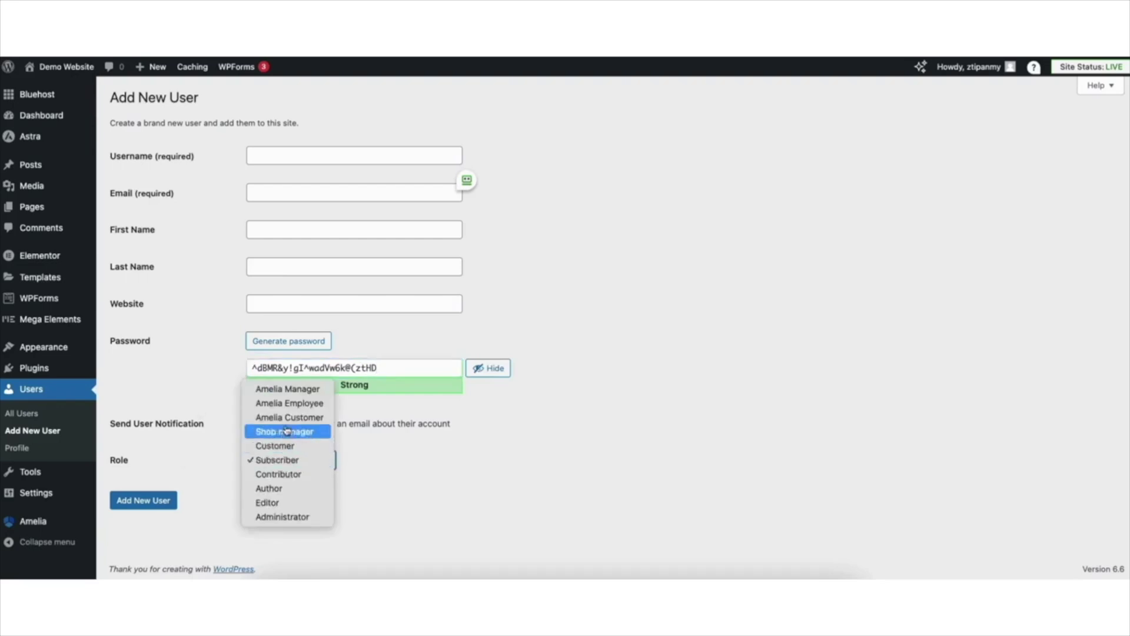
{"action": "left_click", "coordinate": [289, 406]}
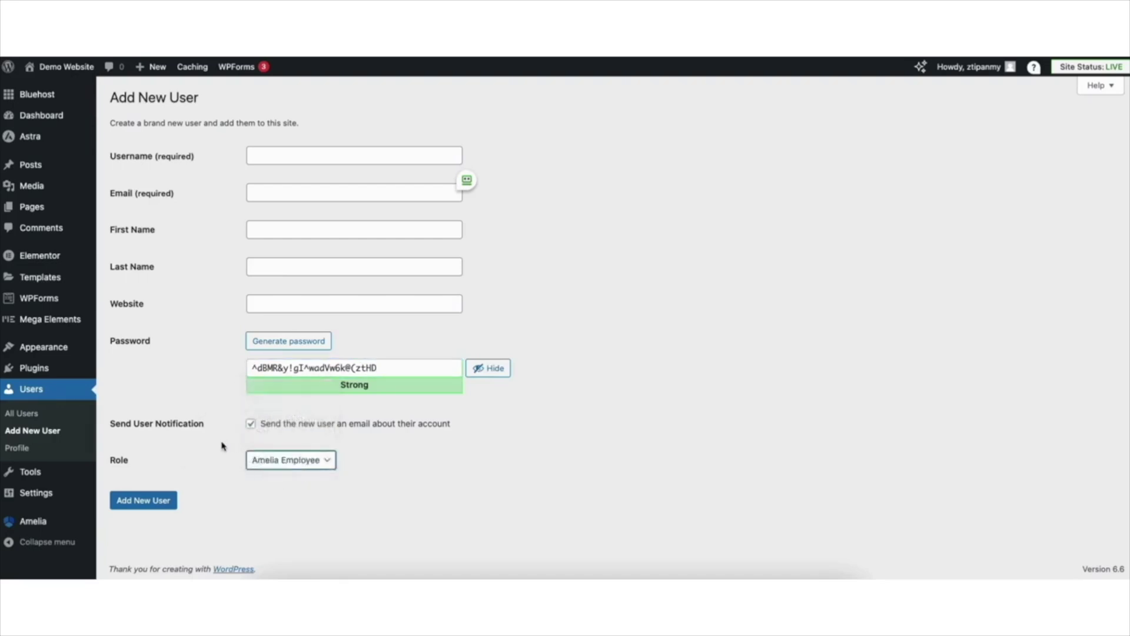
{"action": "left_click", "coordinate": [165, 502]}
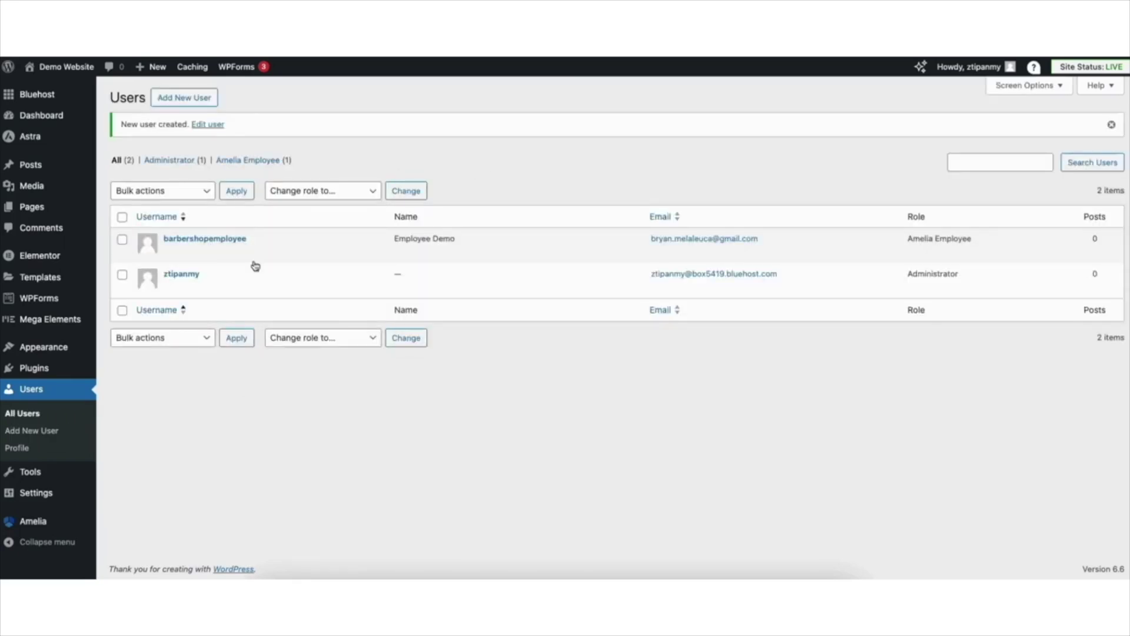
In Amelia's provider details, link the newly created employee's WordPress user, update the provider's last name and save.
{"action": "mouse_move", "coordinate": [29, 521]}
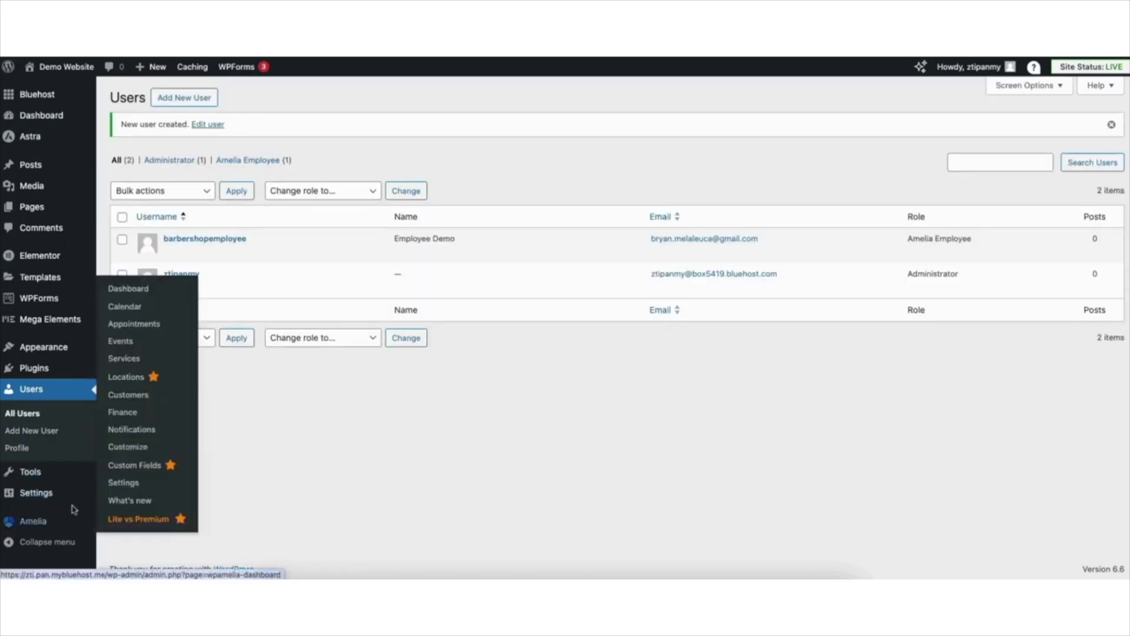
{"action": "left_click", "coordinate": [125, 483]}
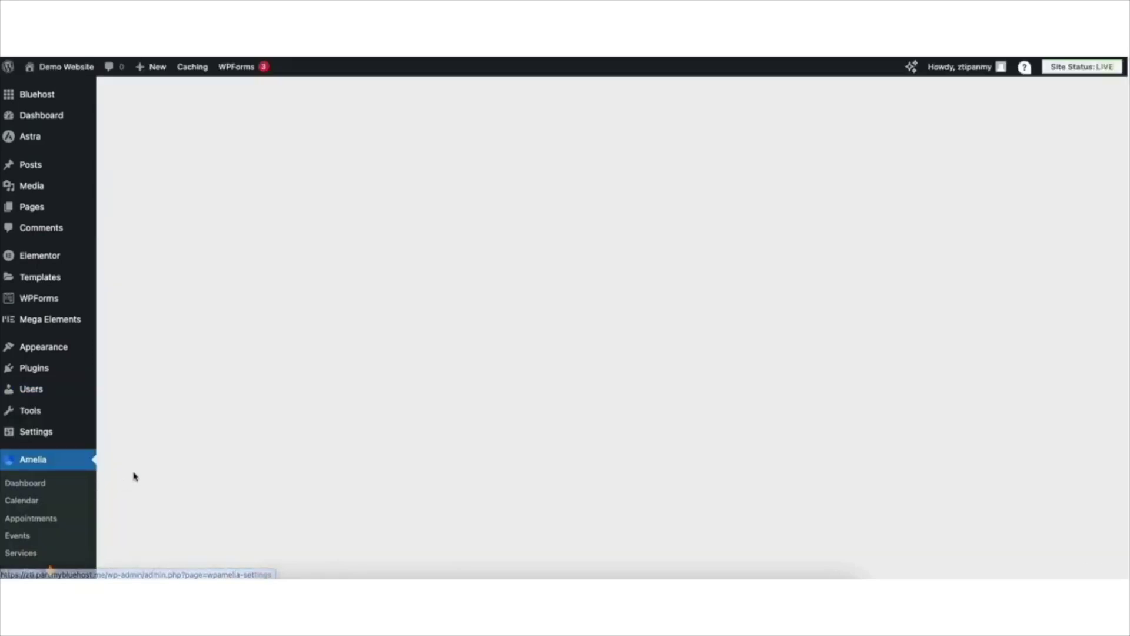
{"action": "left_click", "coordinate": [165, 385]}
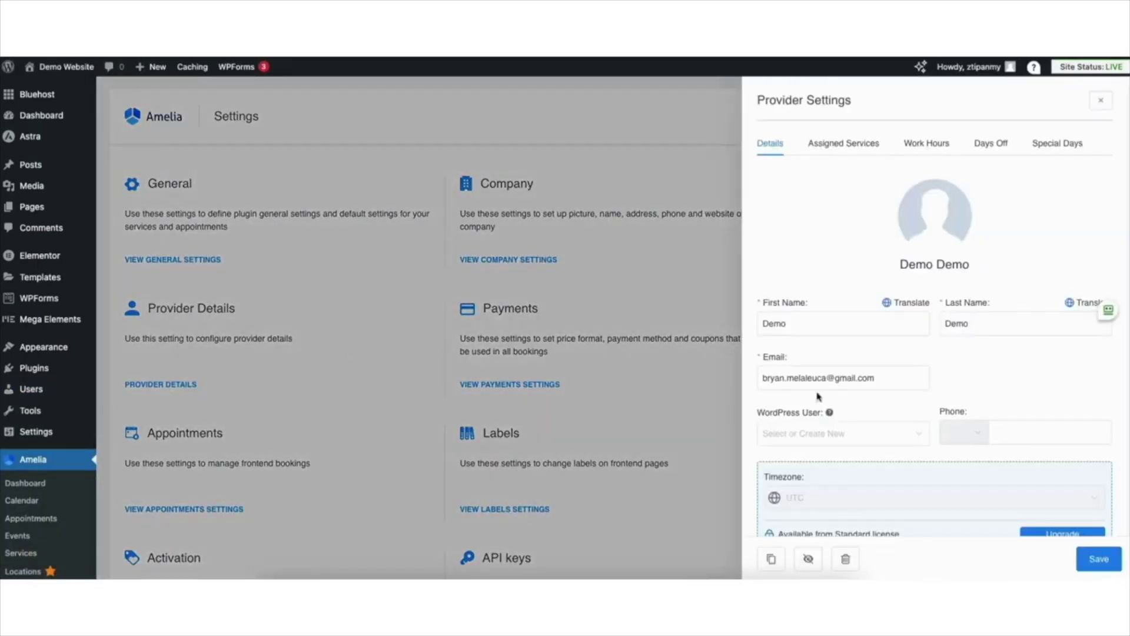
{"action": "left_click", "coordinate": [847, 435]}
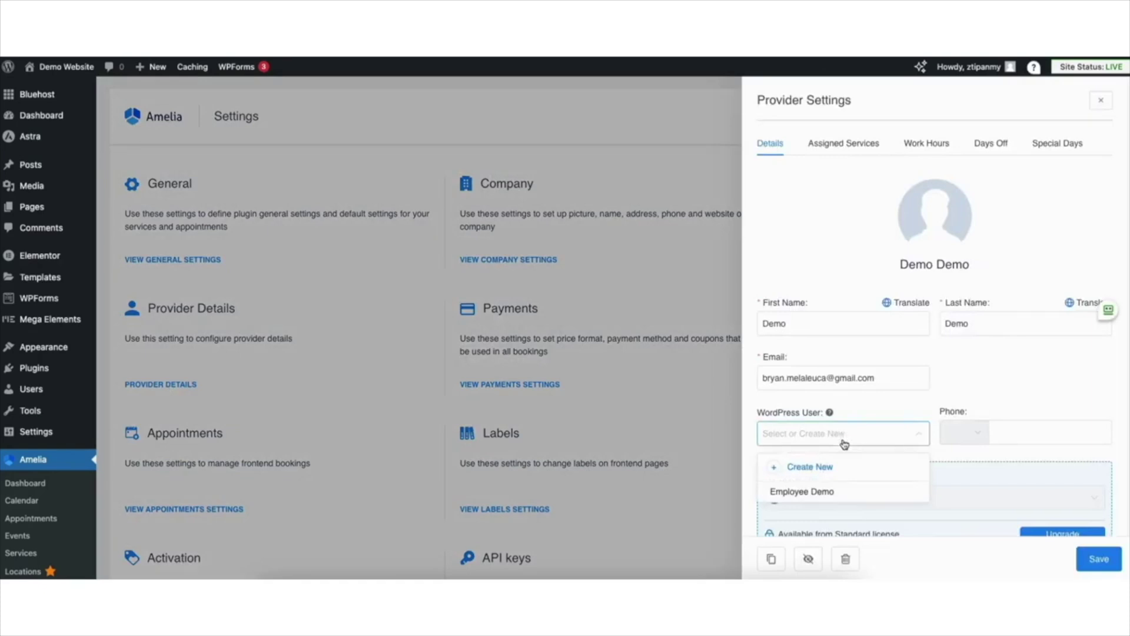
{"action": "left_click", "coordinate": [818, 495]}
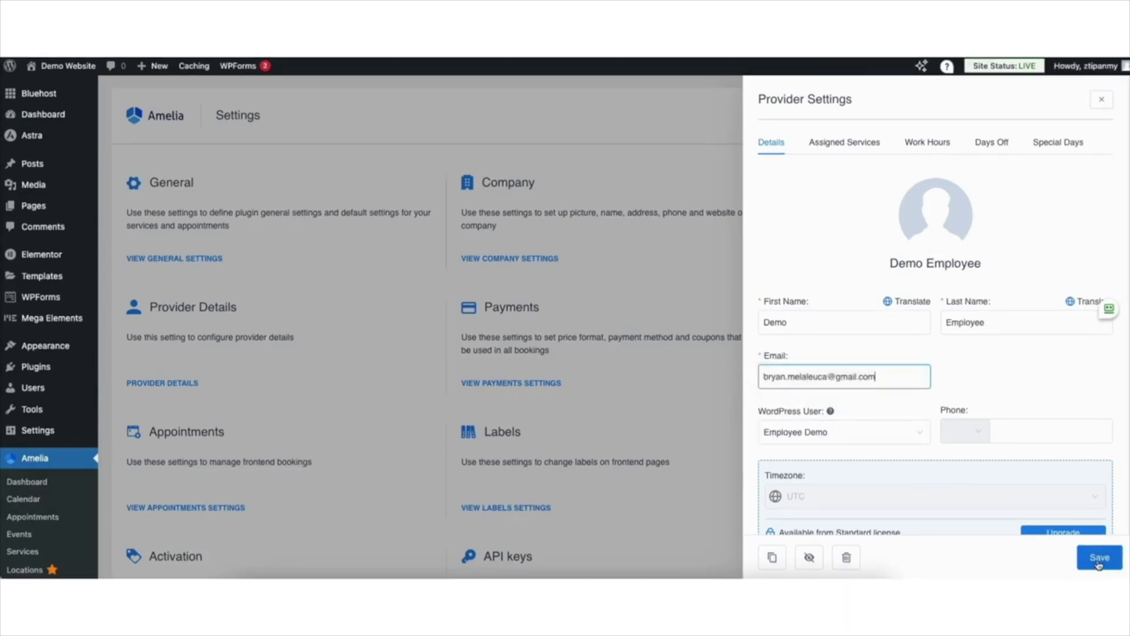
{"action": "left_click", "coordinate": [1098, 558]}
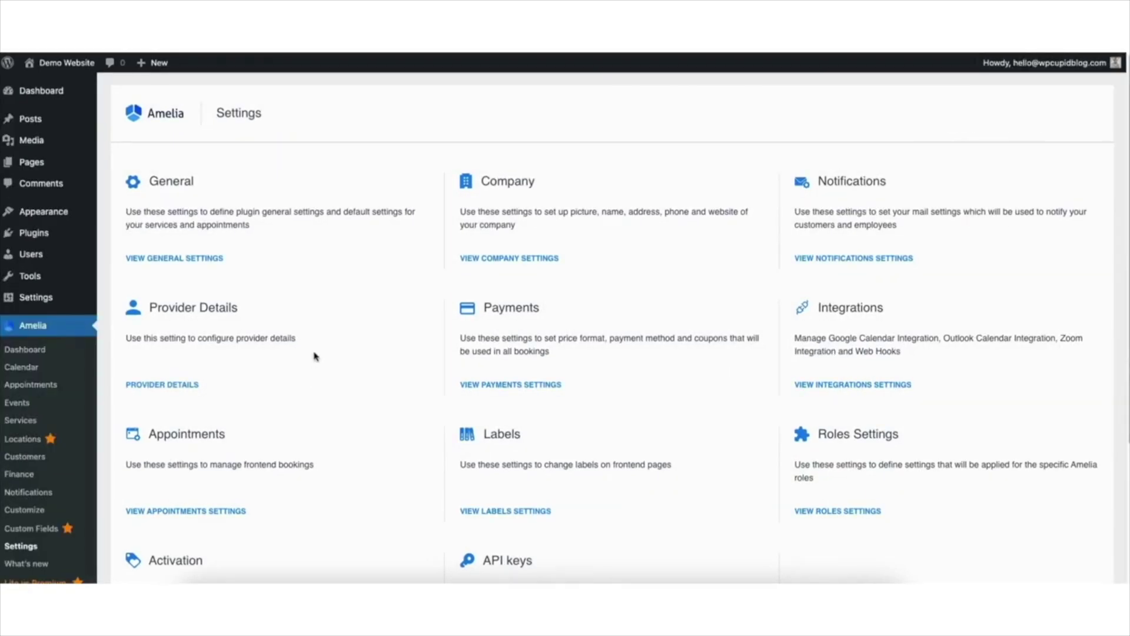
Insert the Amelia - Step-By-Step Booking block after the first quote on the Sample Page and save the page.
{"action": "left_click", "coordinate": [32, 167]}
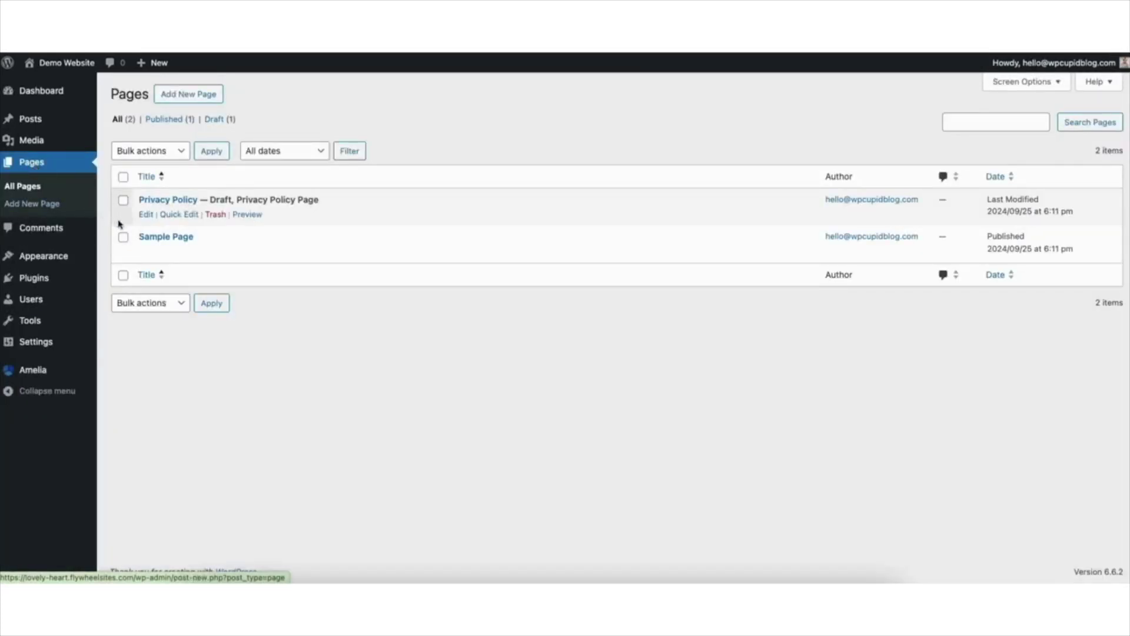
{"action": "left_click", "coordinate": [148, 253]}
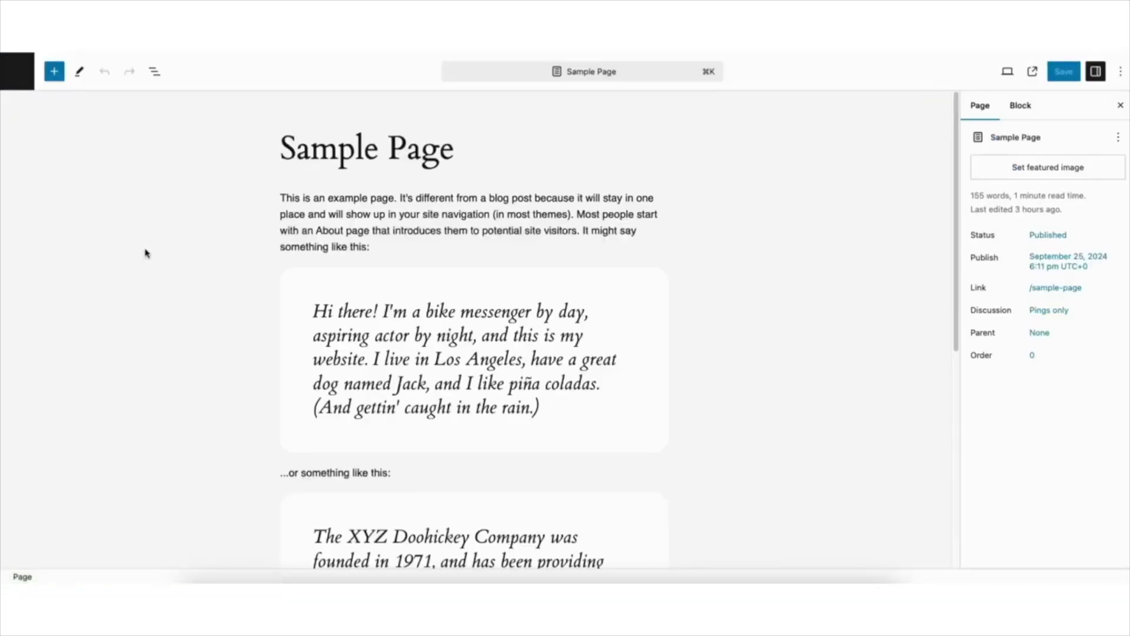
{"action": "scroll", "coordinate": [449, 319], "scroll_direction": "down", "scroll_amount": 3}
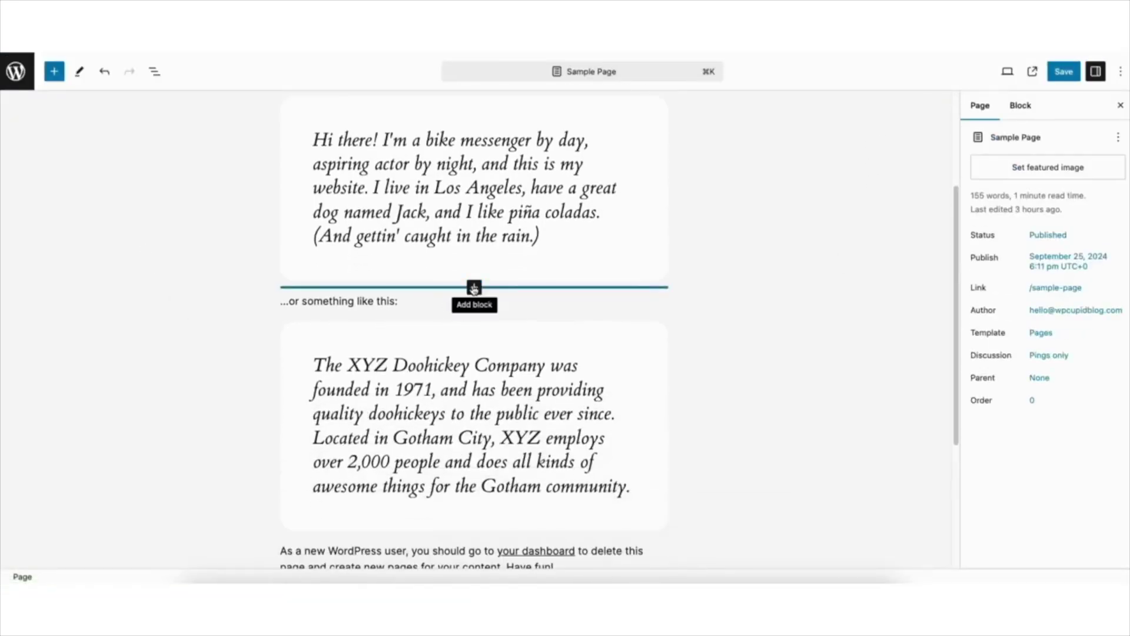
{"action": "left_click", "coordinate": [474, 287]}
{"action": "type", "text": "amelia"}
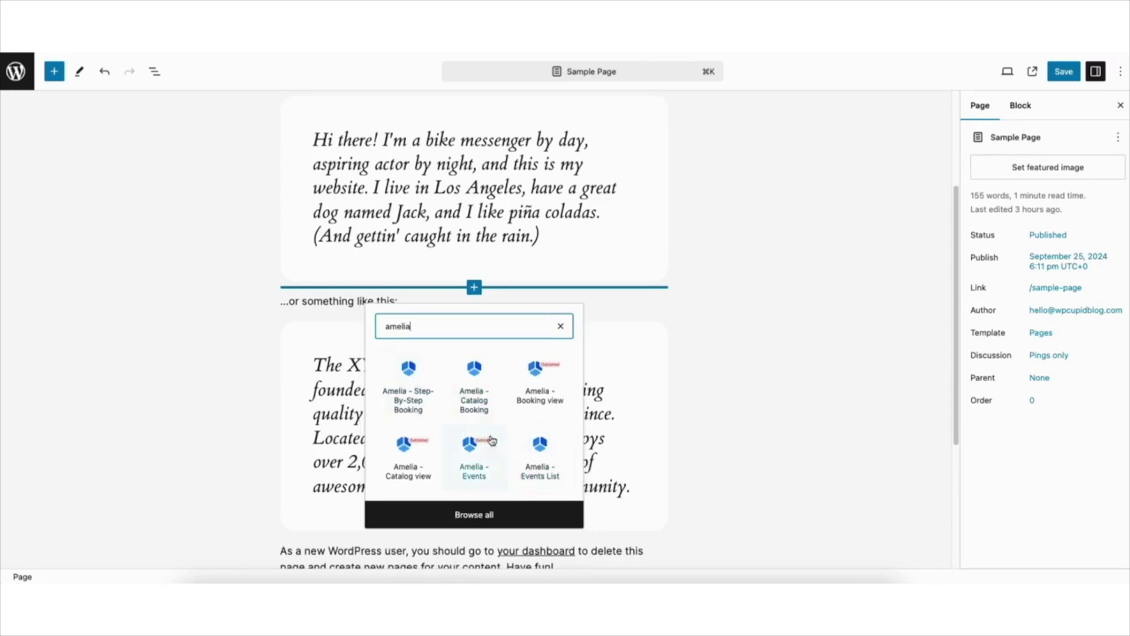
{"action": "left_click", "coordinate": [405, 387]}
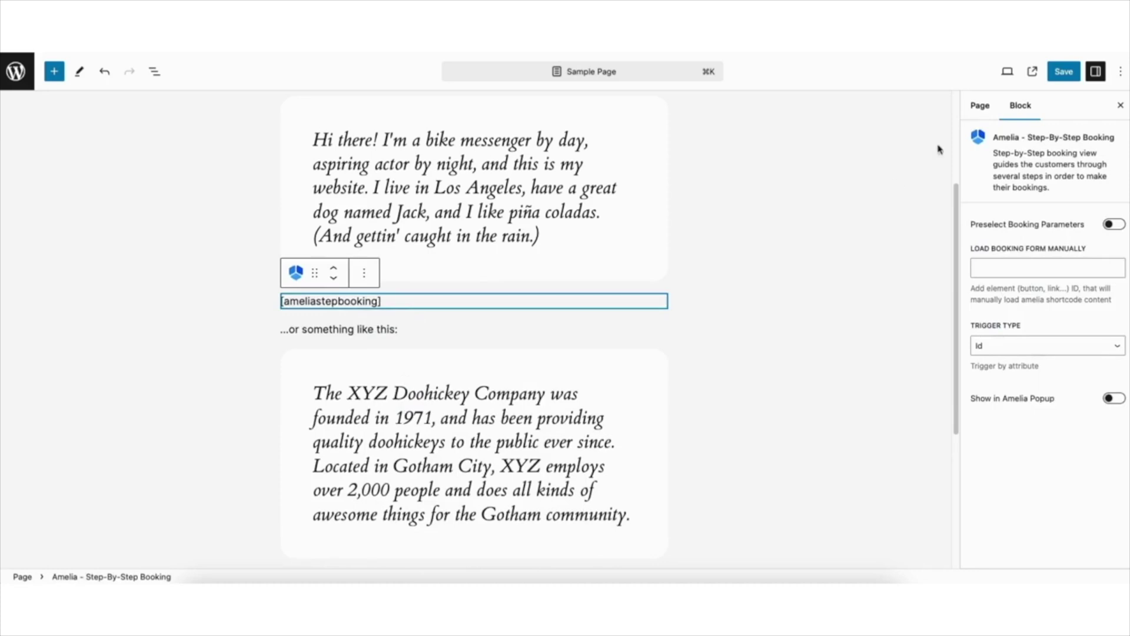
{"action": "left_click", "coordinate": [1066, 71]}
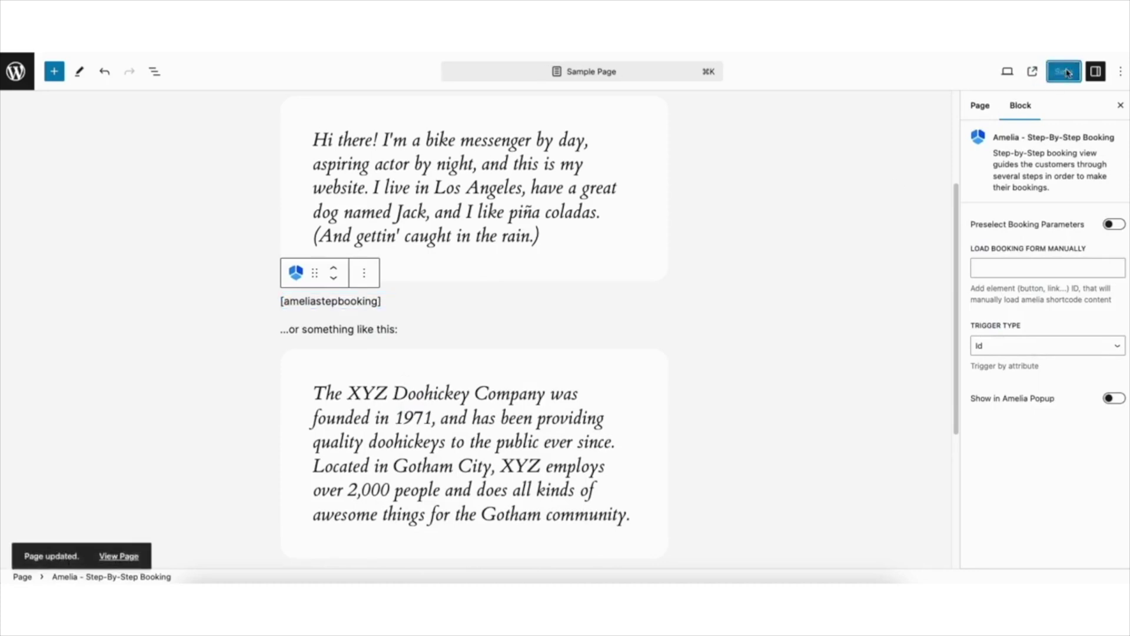
View the published Sample Page and test the booking form by picking September 26, 2024 and continuing through the on-site payment.
{"action": "left_click", "coordinate": [1034, 73]}
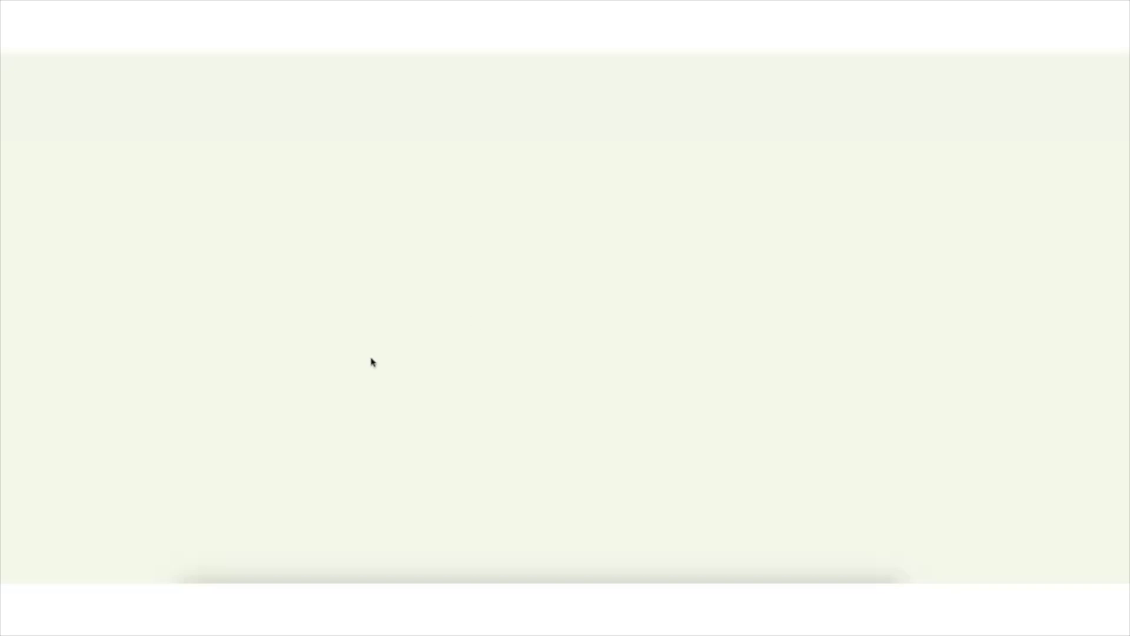
{"action": "left_click_drag", "start_coordinate": [1123, 103], "coordinate": [1100, 232]}
{"action": "left_click", "coordinate": [646, 374]}
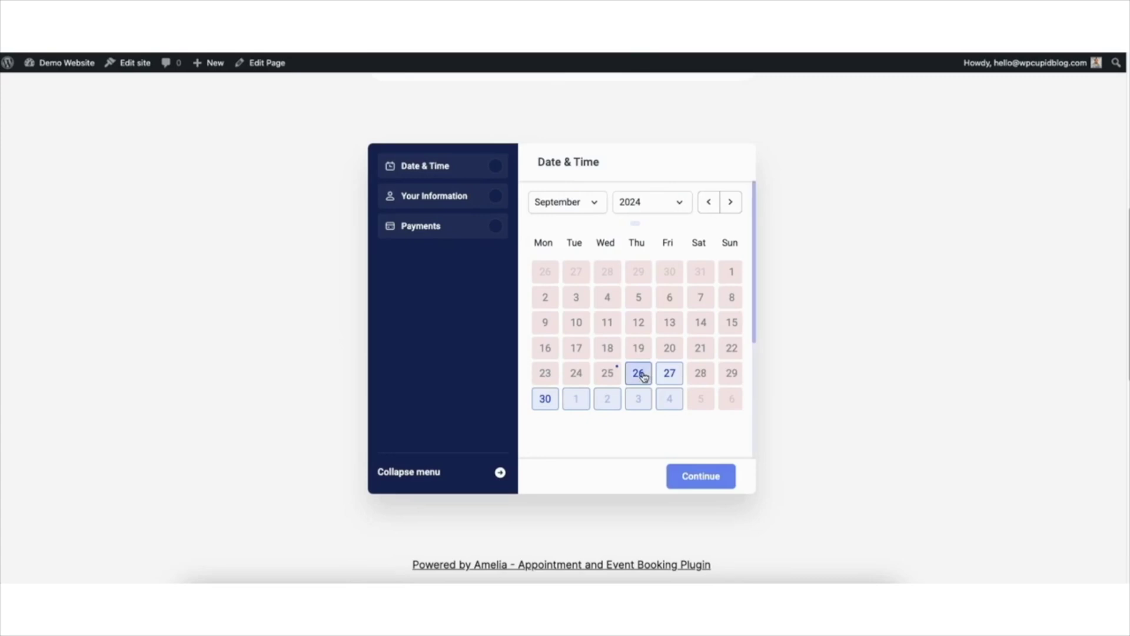
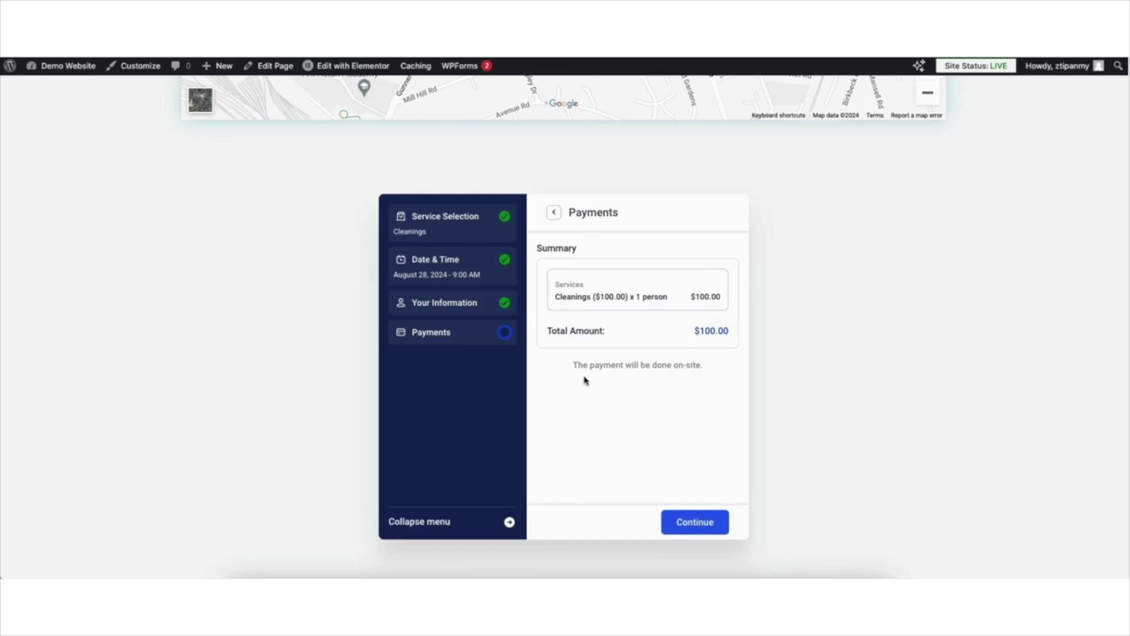
{"action": "left_click", "coordinate": [681, 523]}
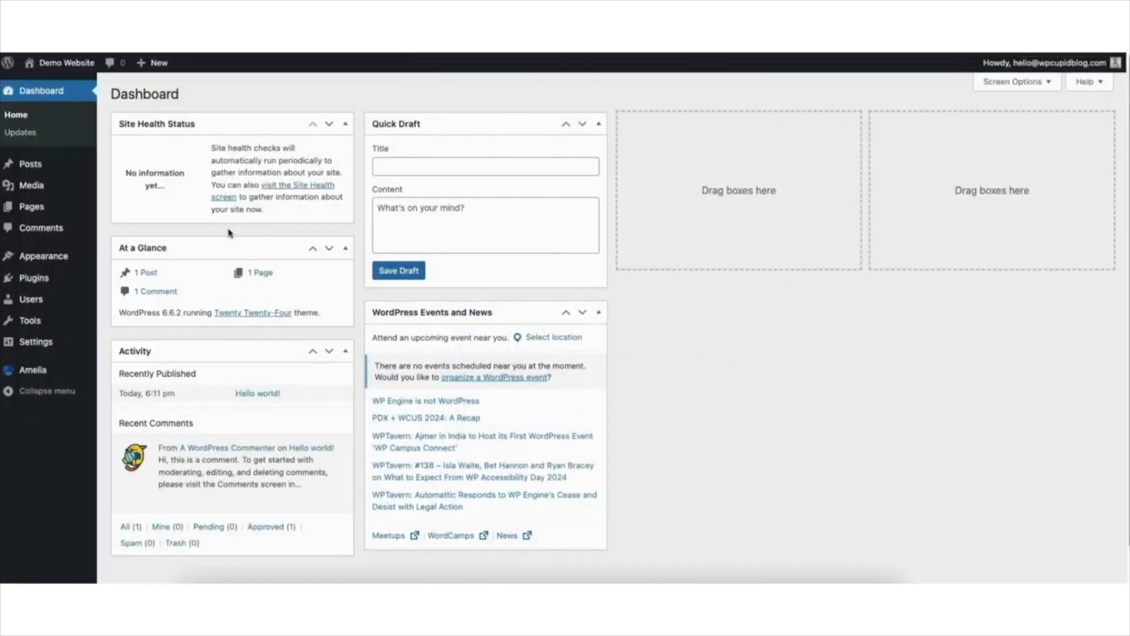
Check the currency, price symbol position and price separator options in Amelia's payments settings.
{"action": "mouse_move", "coordinate": [34, 370]}
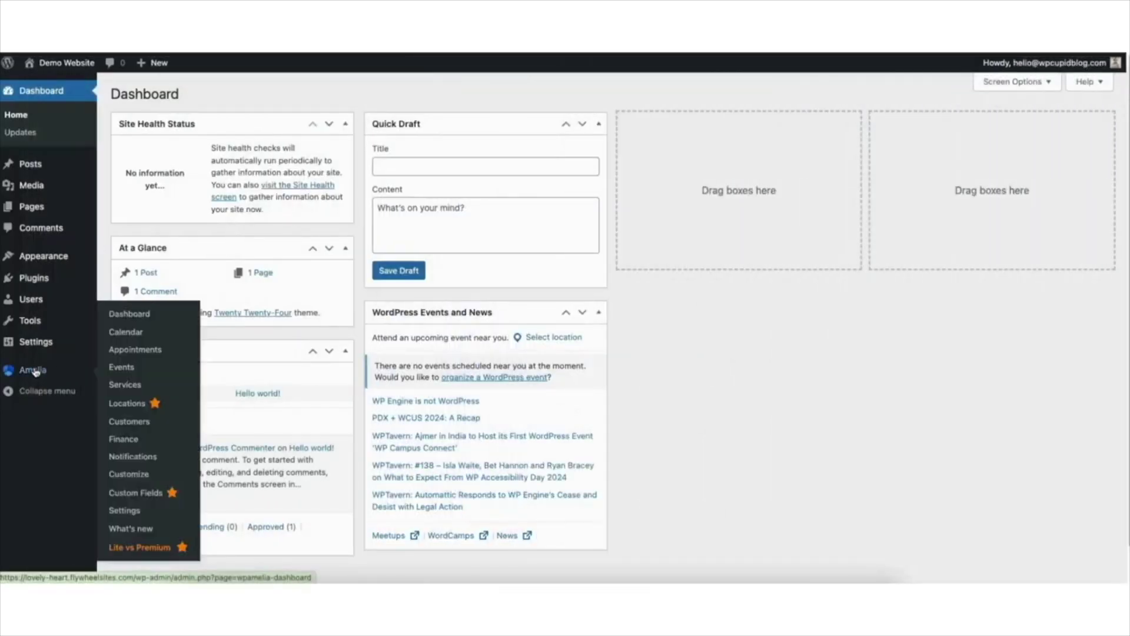
{"action": "left_click", "coordinate": [125, 511]}
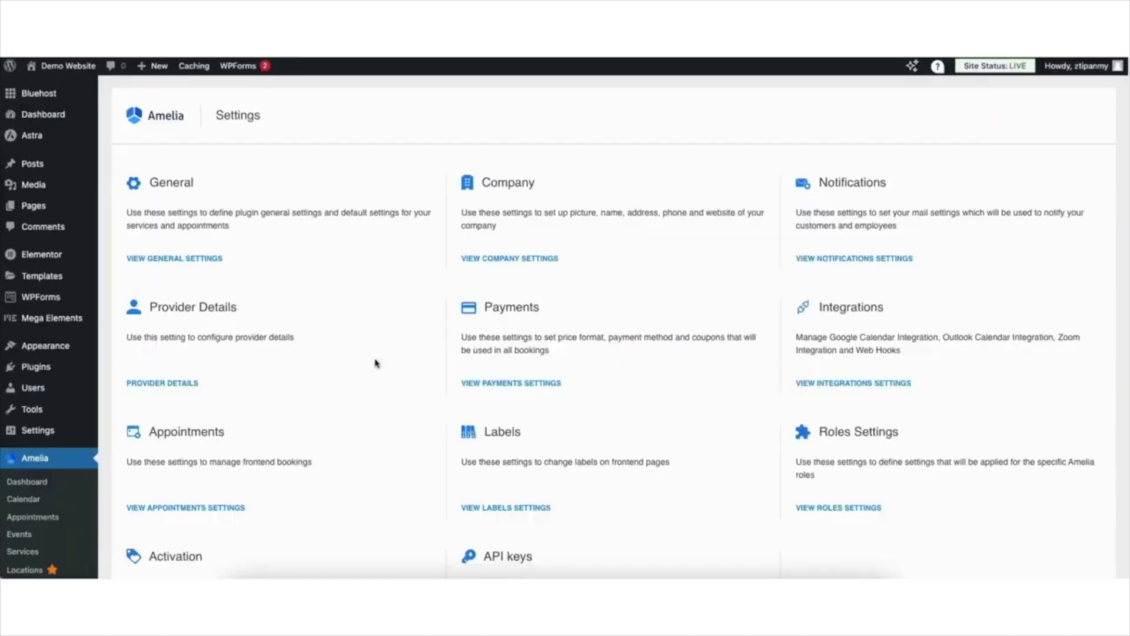
{"action": "left_click", "coordinate": [508, 383]}
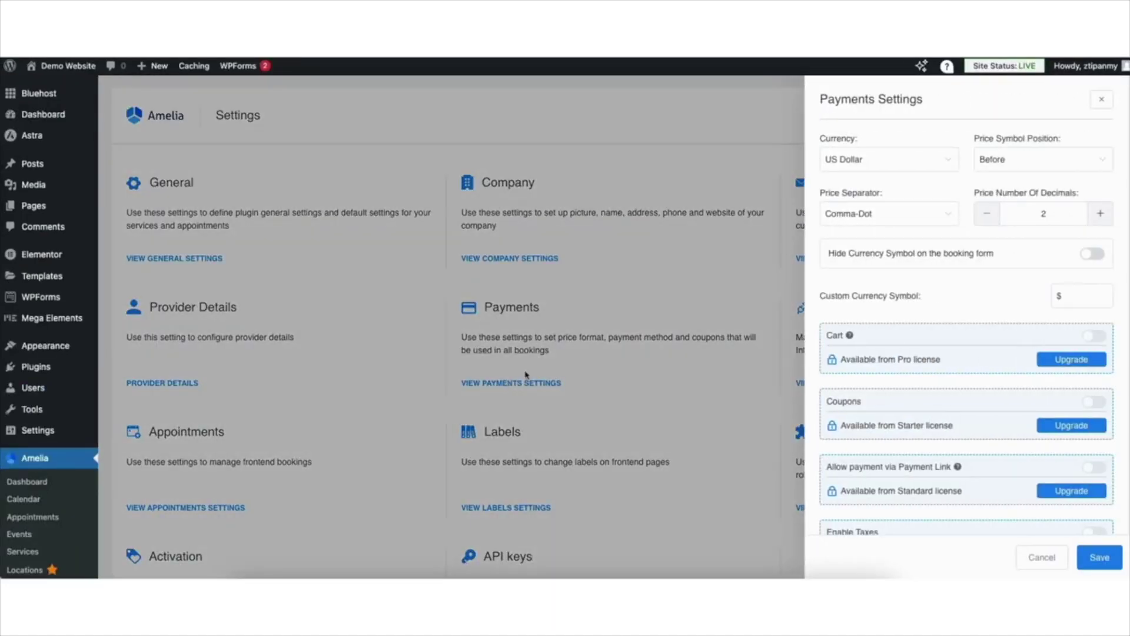
{"action": "left_click", "coordinate": [903, 164]}
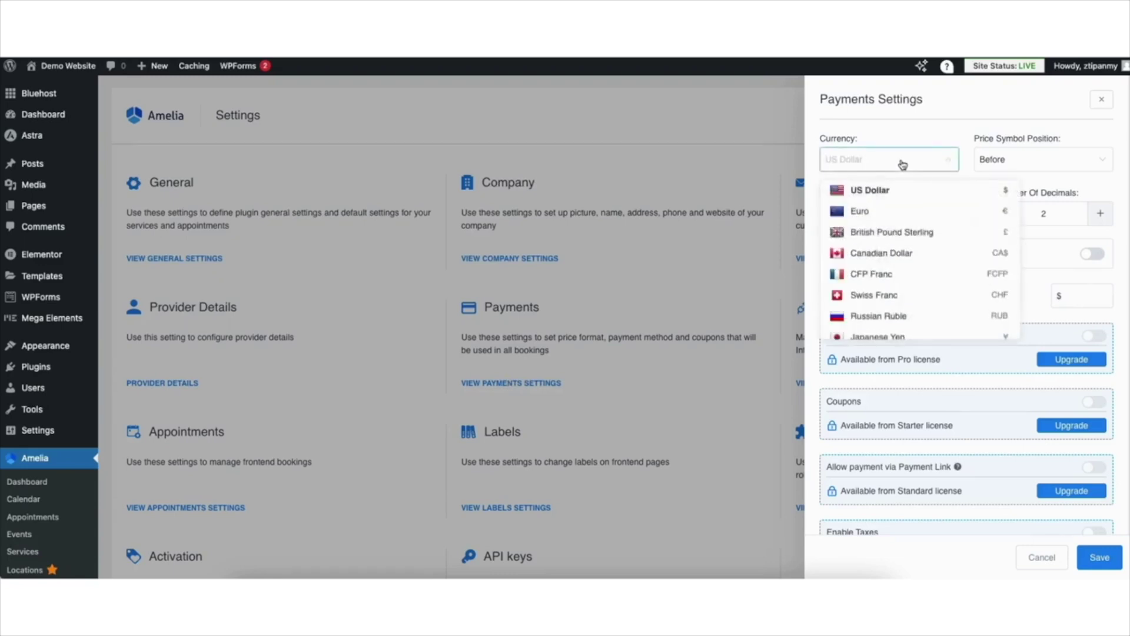
{"action": "left_click", "coordinate": [902, 165]}
{"action": "left_click", "coordinate": [1007, 163]}
{"action": "left_click", "coordinate": [1011, 164]}
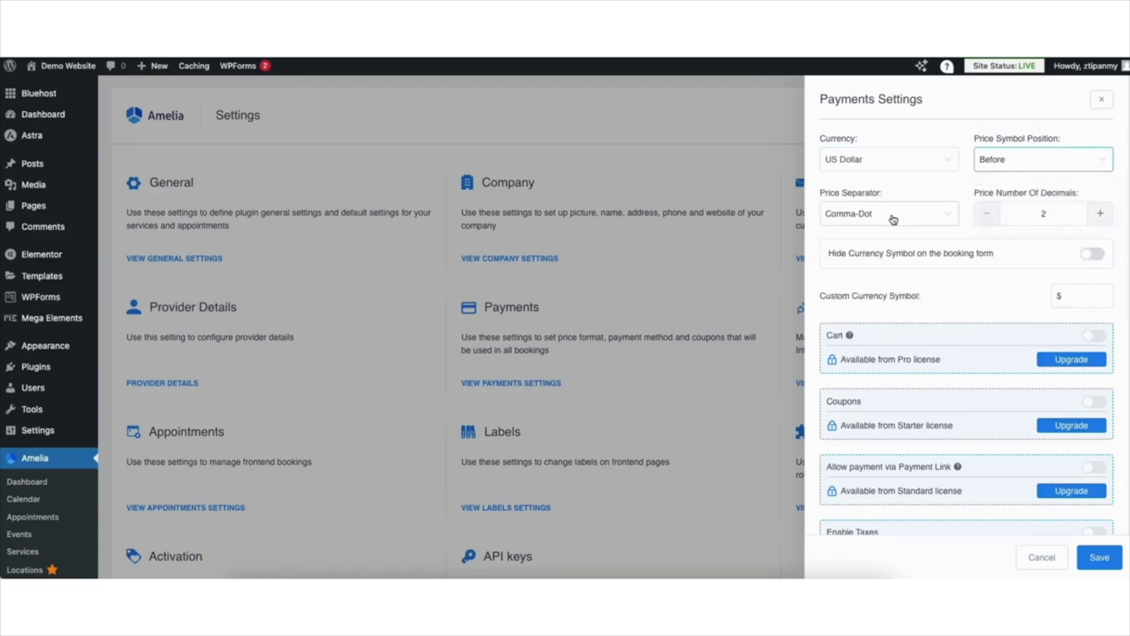
{"action": "left_click", "coordinate": [891, 220]}
{"action": "left_click", "coordinate": [891, 220]}
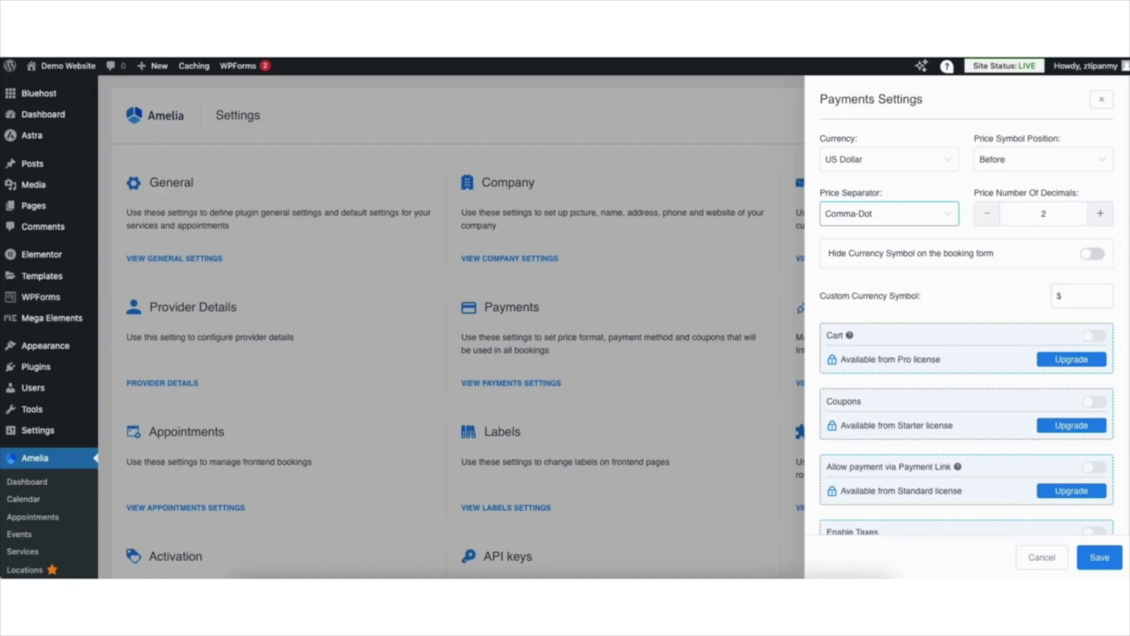
Examine the default payment method and the payment gateways offered in the payments settings.
{"action": "scroll", "coordinate": [1112, 360], "scroll_direction": "down", "scroll_amount": 5}
{"action": "scroll", "coordinate": [1112, 360], "scroll_direction": "down", "scroll_amount": 3}
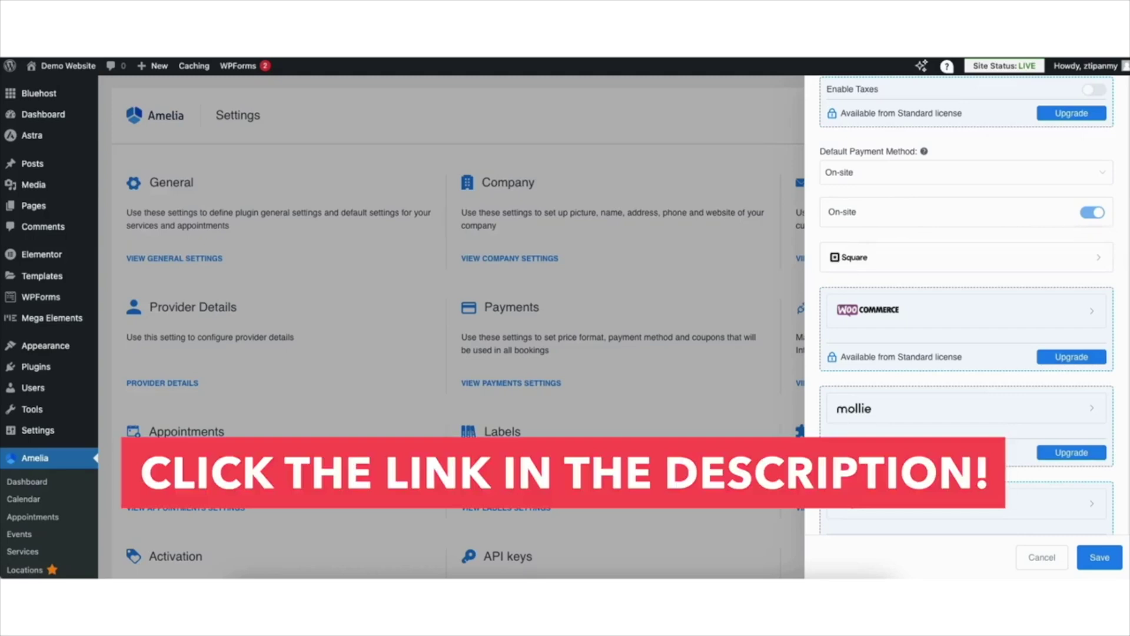
{"action": "scroll", "coordinate": [967, 305], "scroll_direction": "down", "scroll_amount": 2}
{"action": "scroll", "coordinate": [967, 304], "scroll_direction": "down", "scroll_amount": 5}
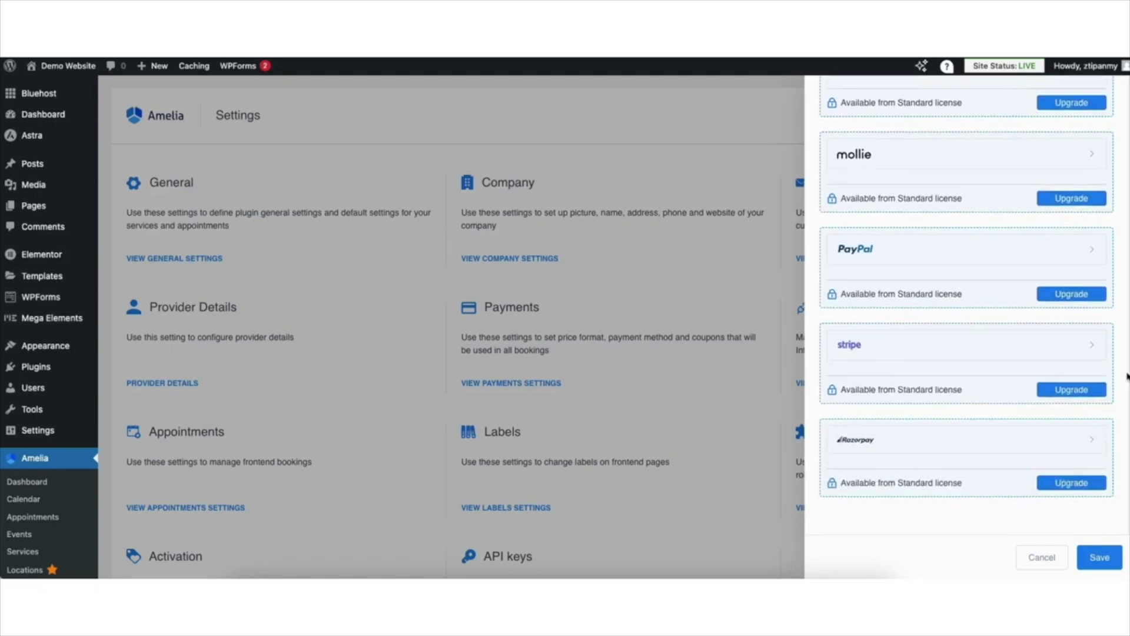
{"action": "scroll", "coordinate": [1121, 318], "scroll_direction": "up", "scroll_amount": 5}
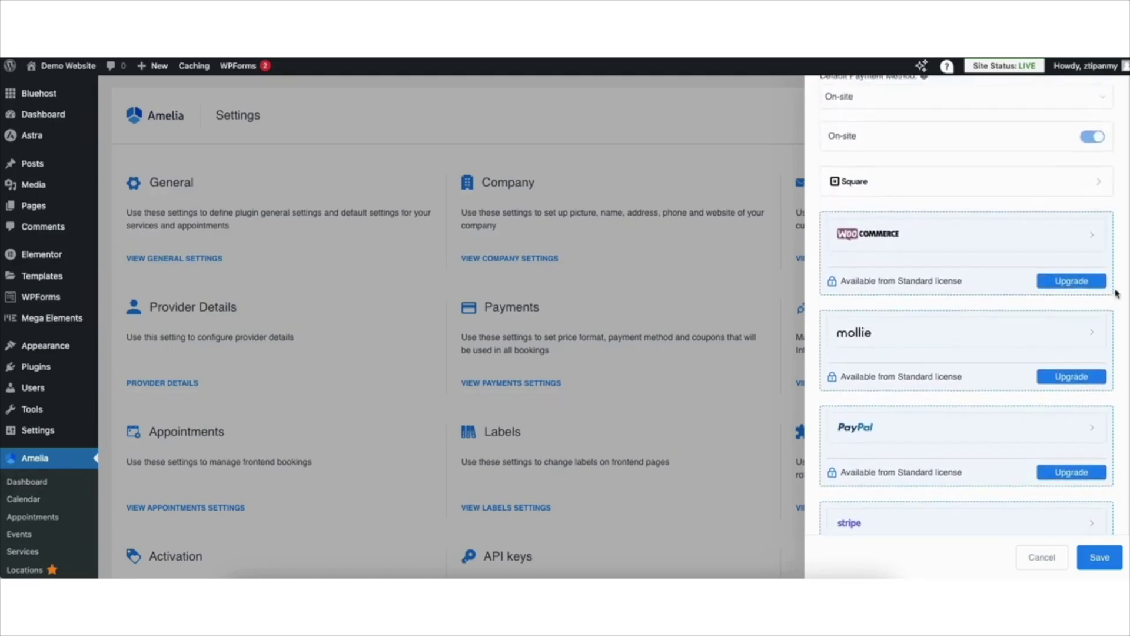
{"action": "scroll", "coordinate": [1115, 283], "scroll_direction": "up", "scroll_amount": 3}
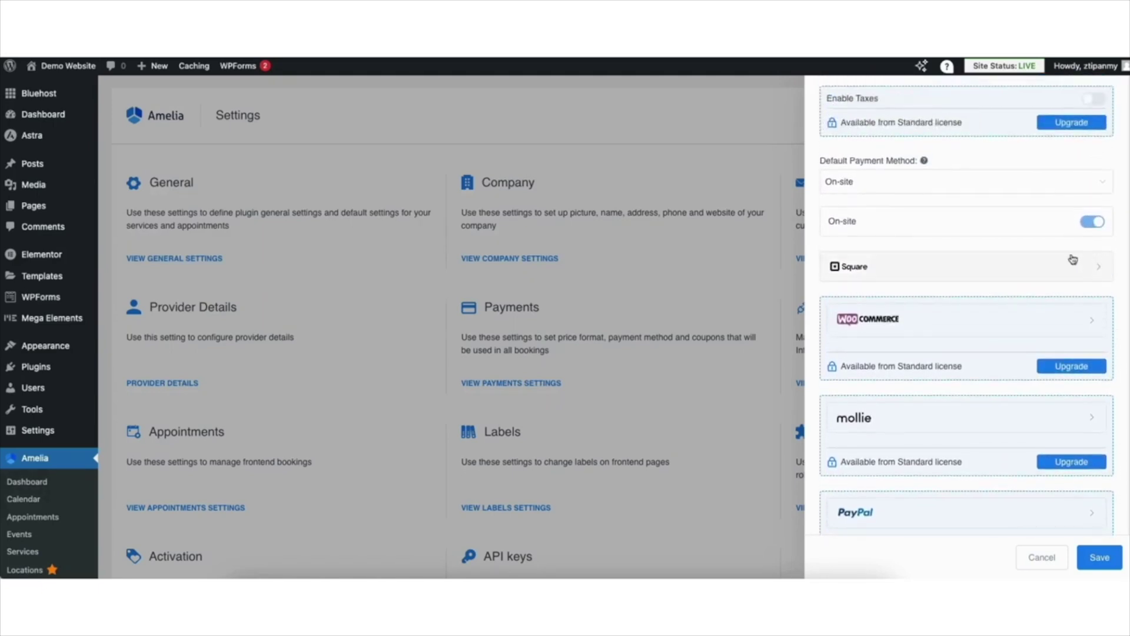
Enable the Square service, connect a Square account with WP Cupid Blog as default location, and save the payments settings.
{"action": "left_click", "coordinate": [883, 272]}
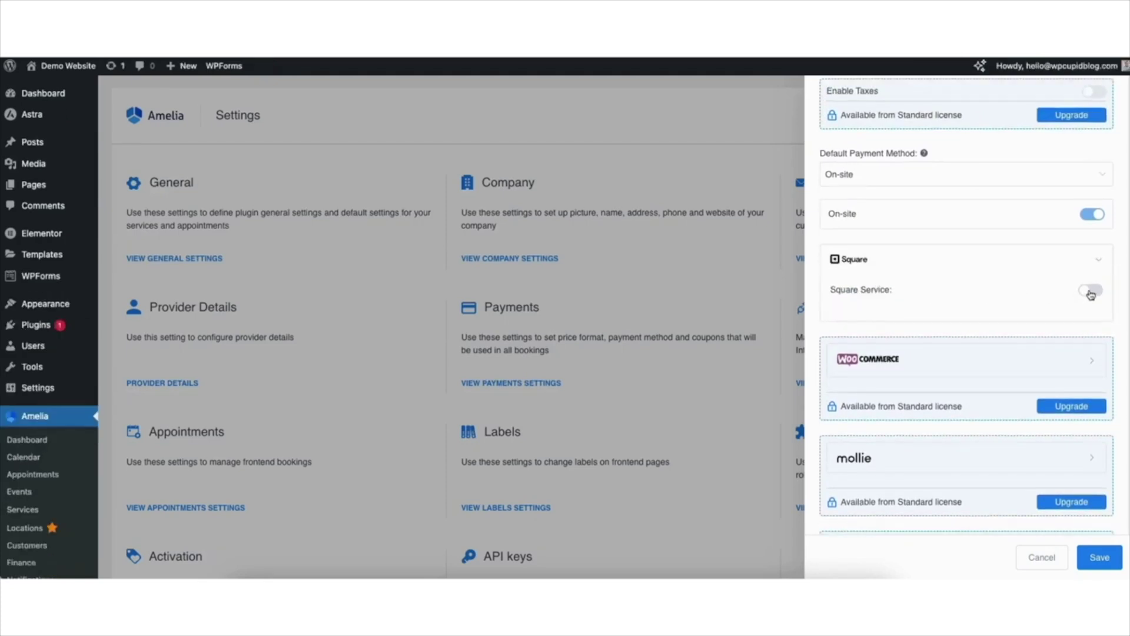
{"action": "left_click", "coordinate": [1090, 290]}
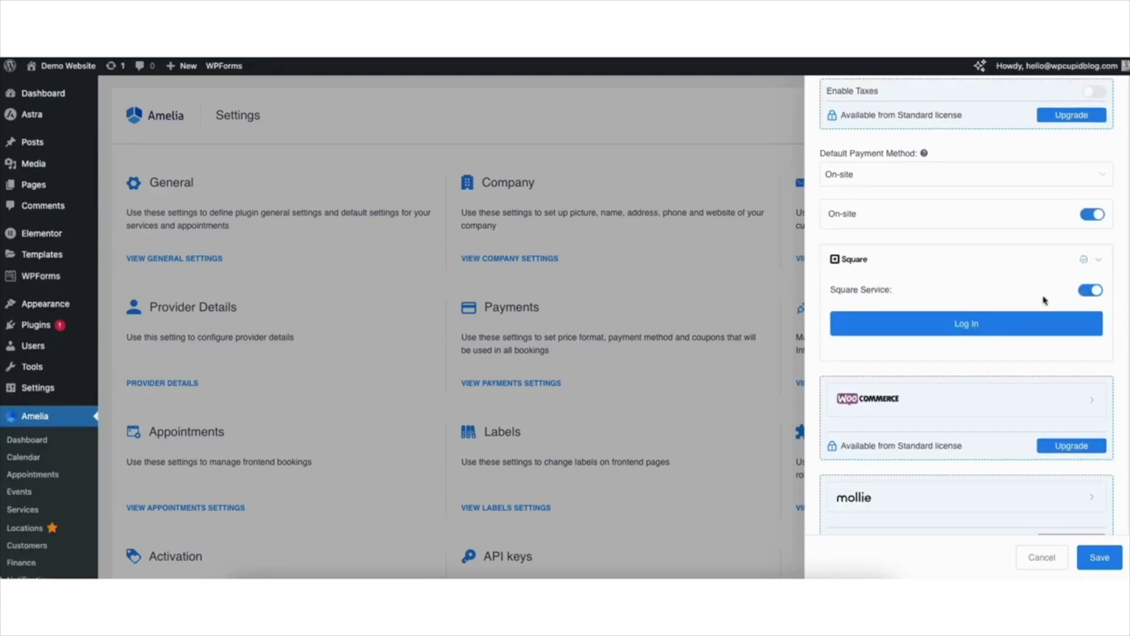
{"action": "left_click", "coordinate": [964, 325]}
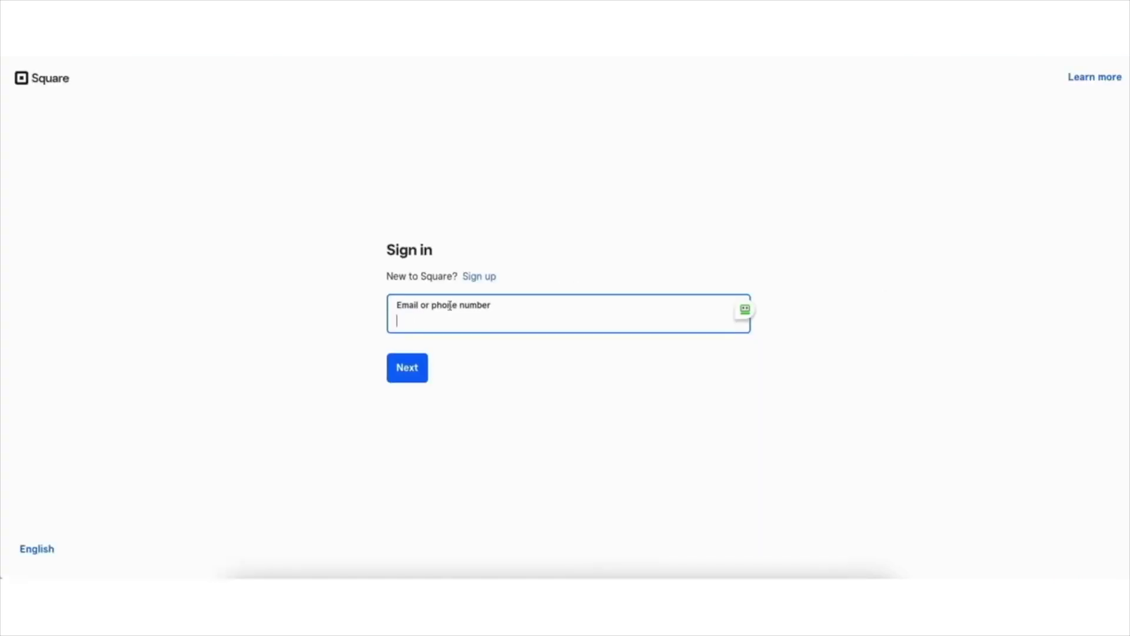
{"action": "left_click", "coordinate": [479, 276]}
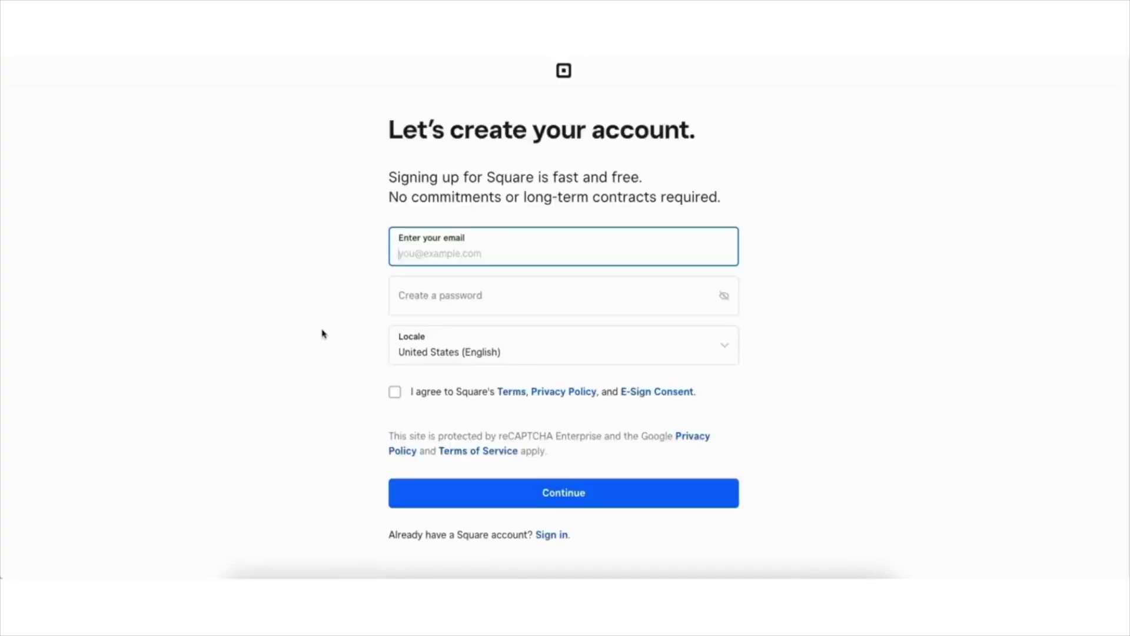
{"action": "key", "text": "alt+Left"}
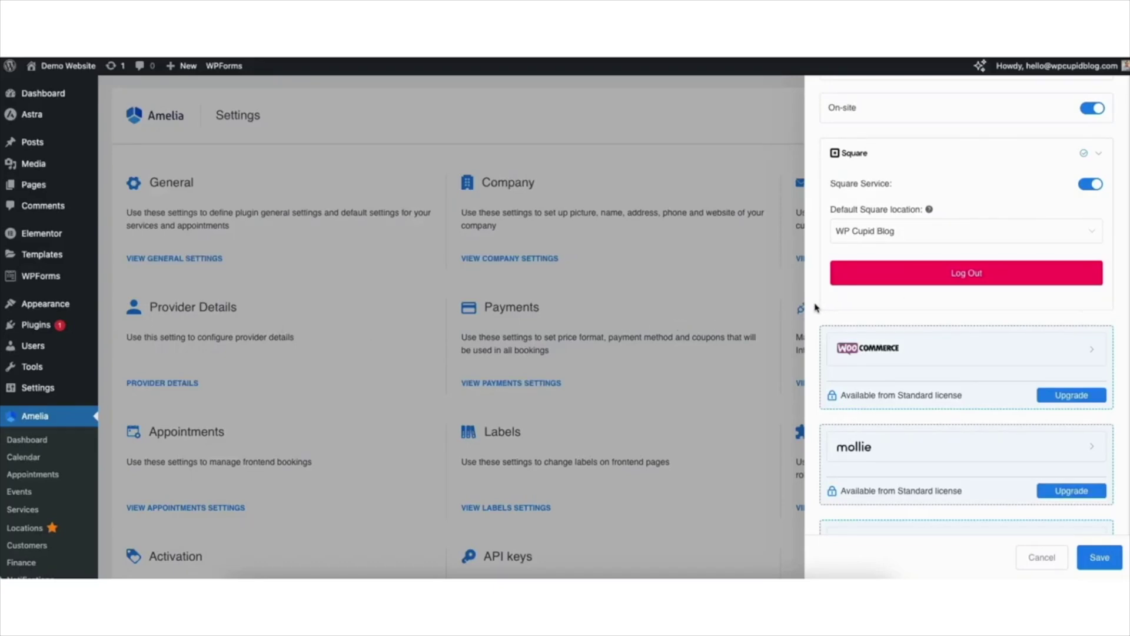
{"action": "left_click", "coordinate": [1098, 558]}
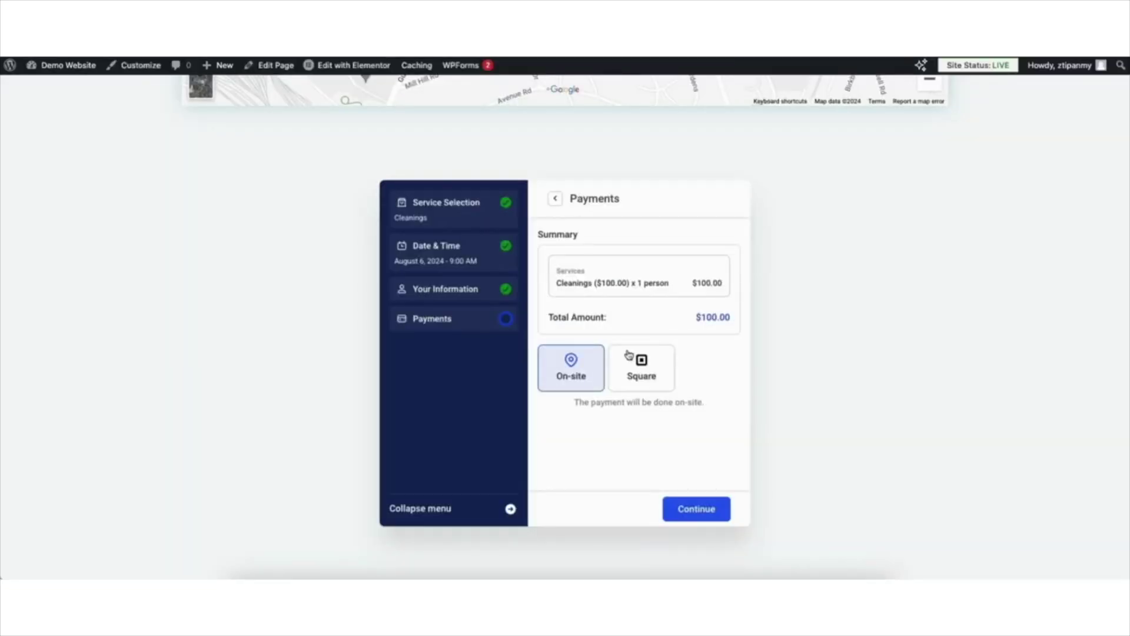
Choose Square as the payment method for the Cleanings booking, continue to checkout and review the checkout page.
{"action": "left_click", "coordinate": [633, 383]}
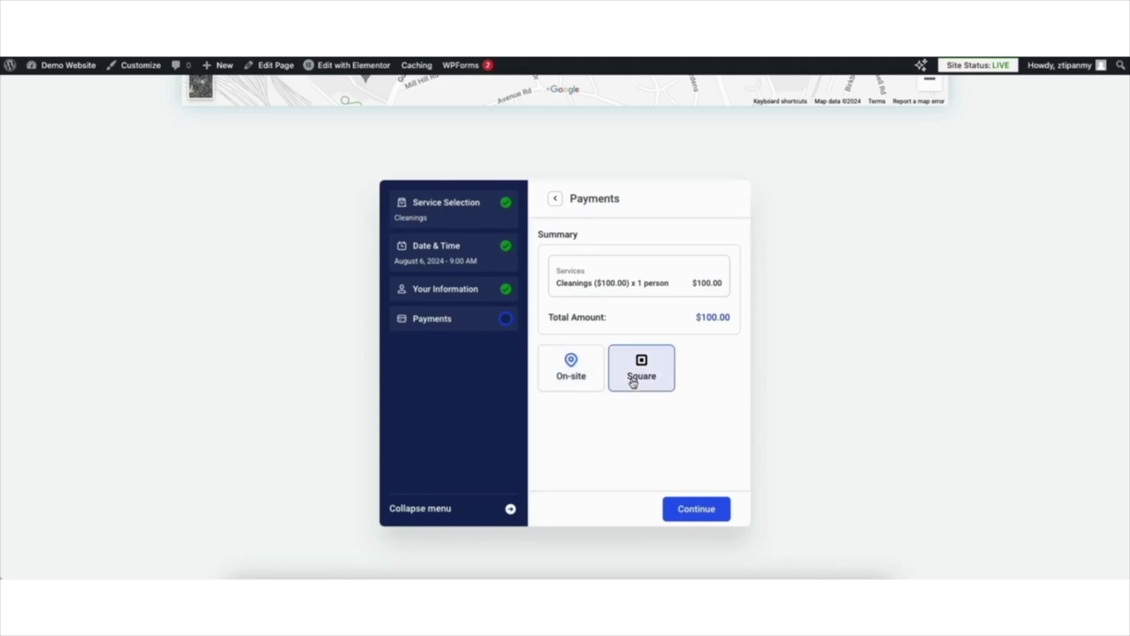
{"action": "left_click", "coordinate": [687, 515]}
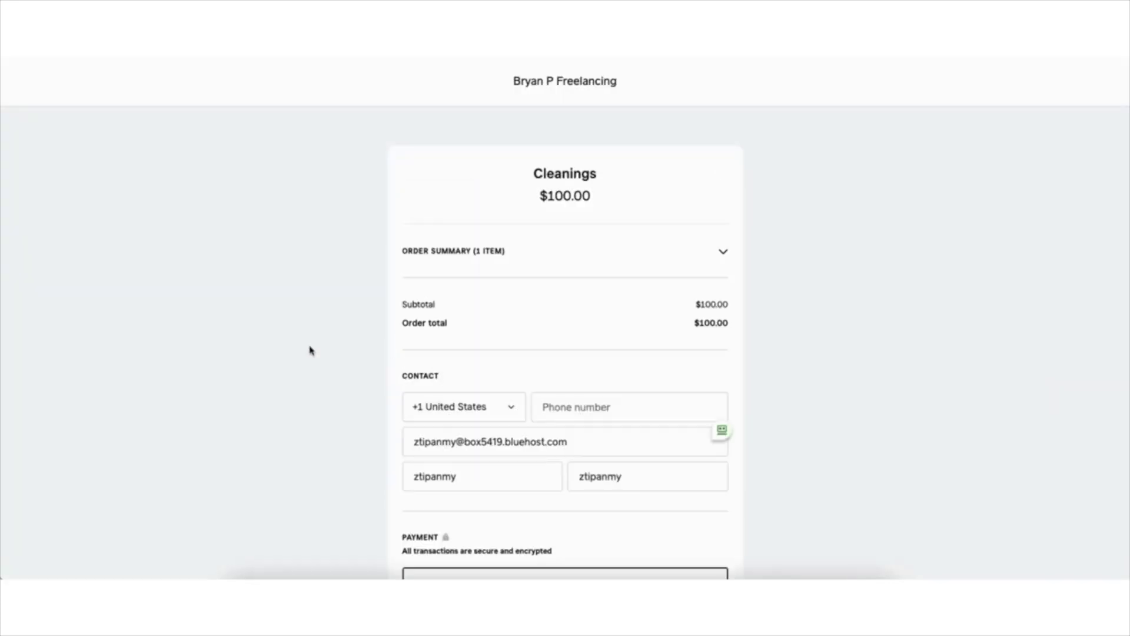
{"action": "scroll", "coordinate": [565, 317], "scroll_direction": "down", "scroll_amount": 5}
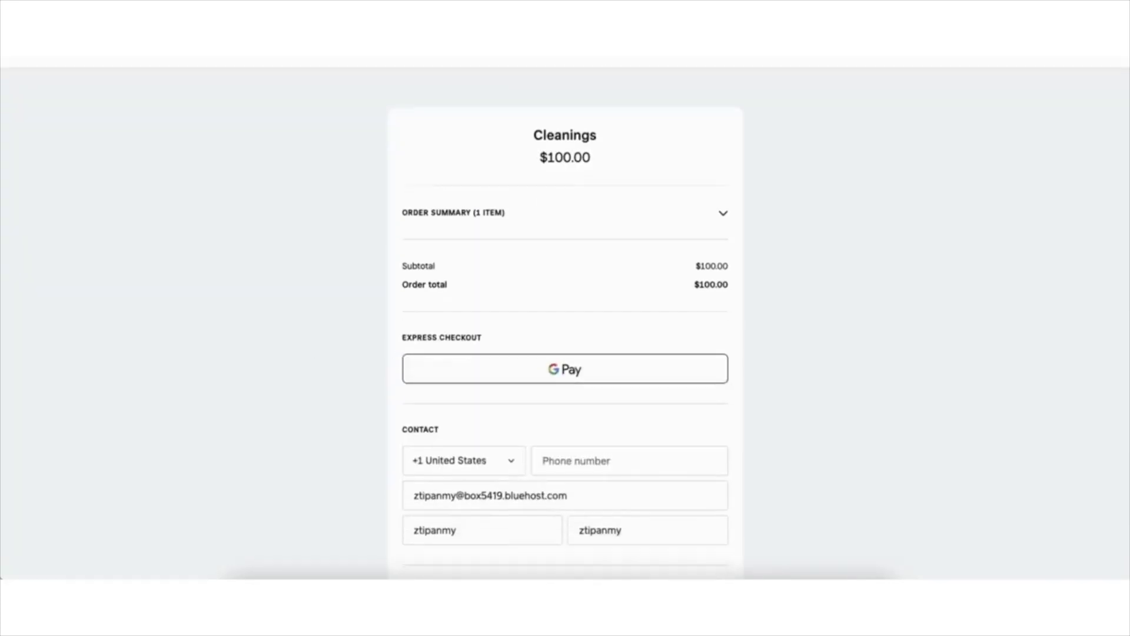
{"action": "scroll", "coordinate": [1117, 316], "scroll_direction": "down", "scroll_amount": 2}
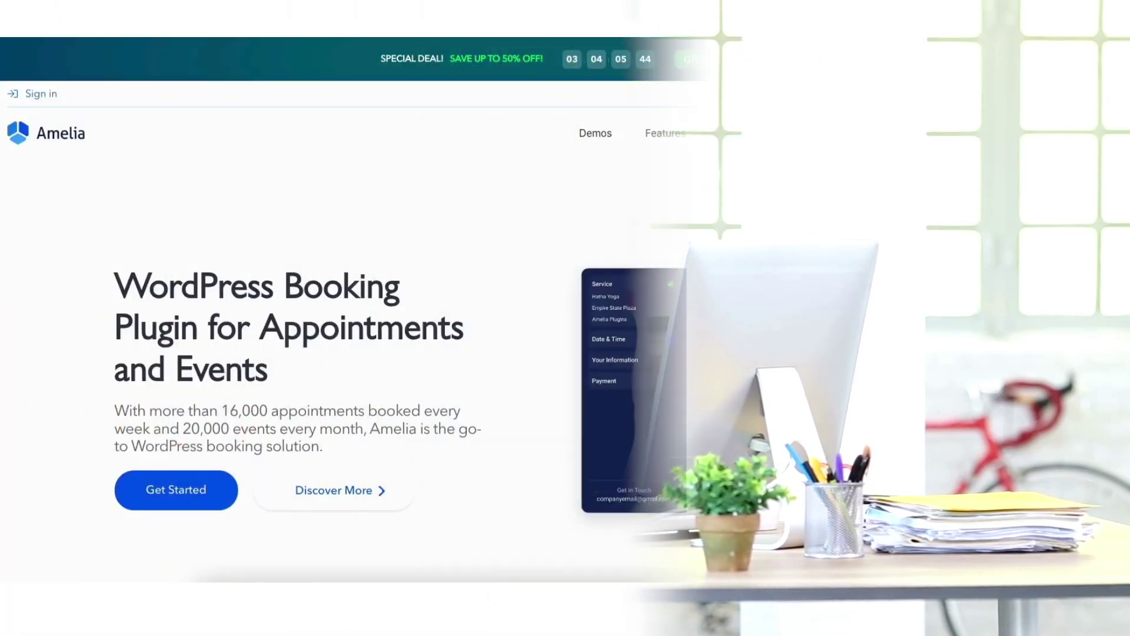
{"action": "scroll", "coordinate": [565, 318], "scroll_direction": "down", "scroll_amount": 10}
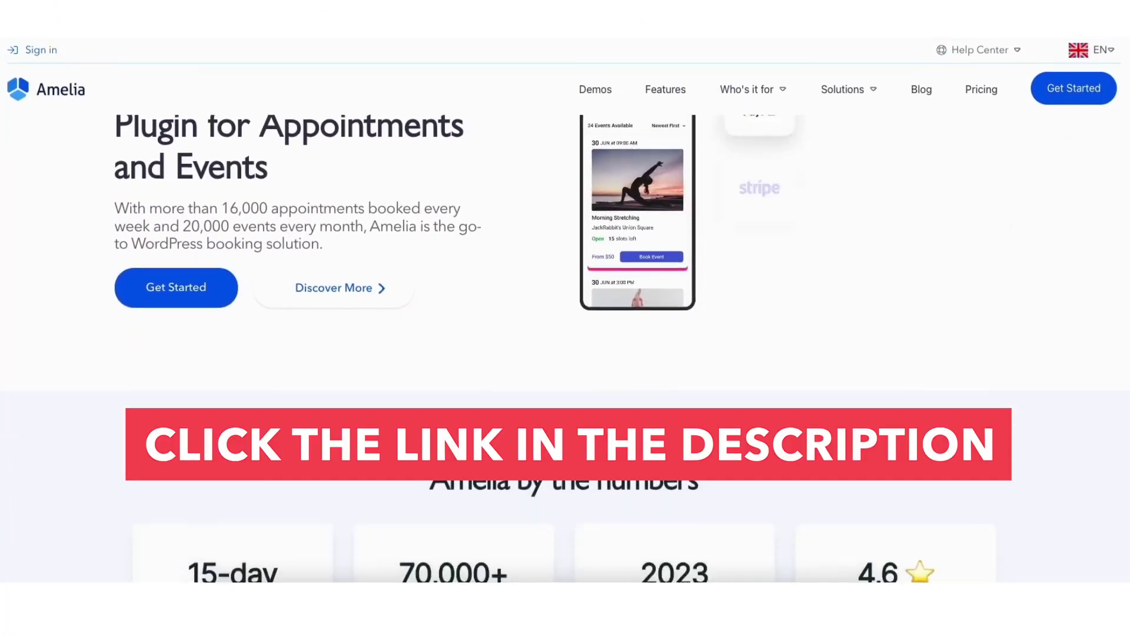
{"action": "scroll", "coordinate": [565, 318], "scroll_direction": "down", "scroll_amount": 8}
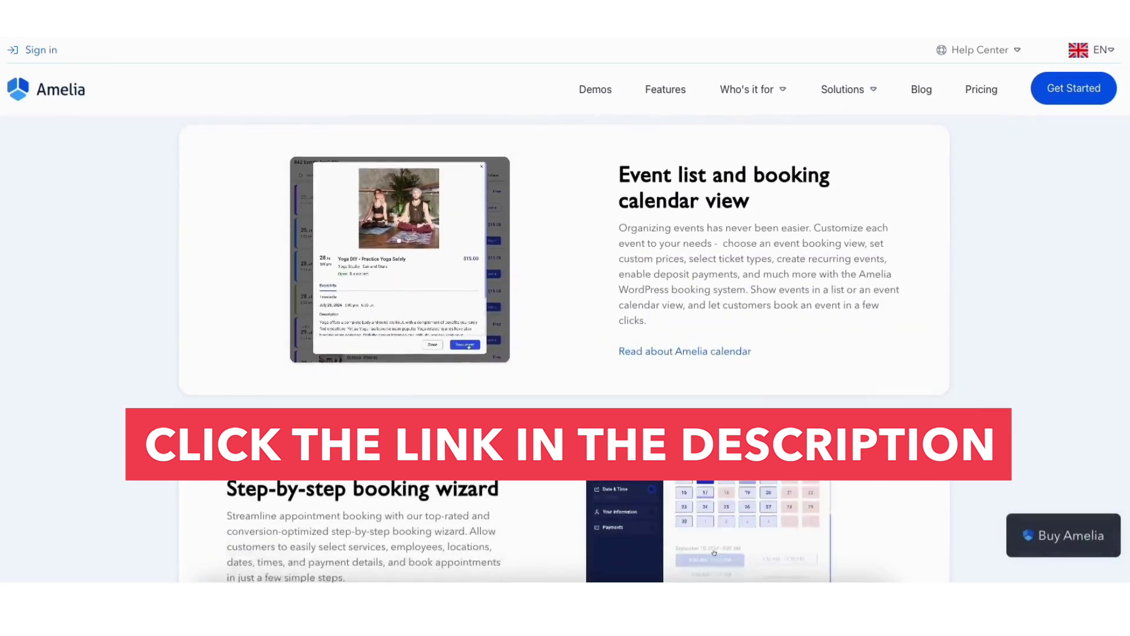